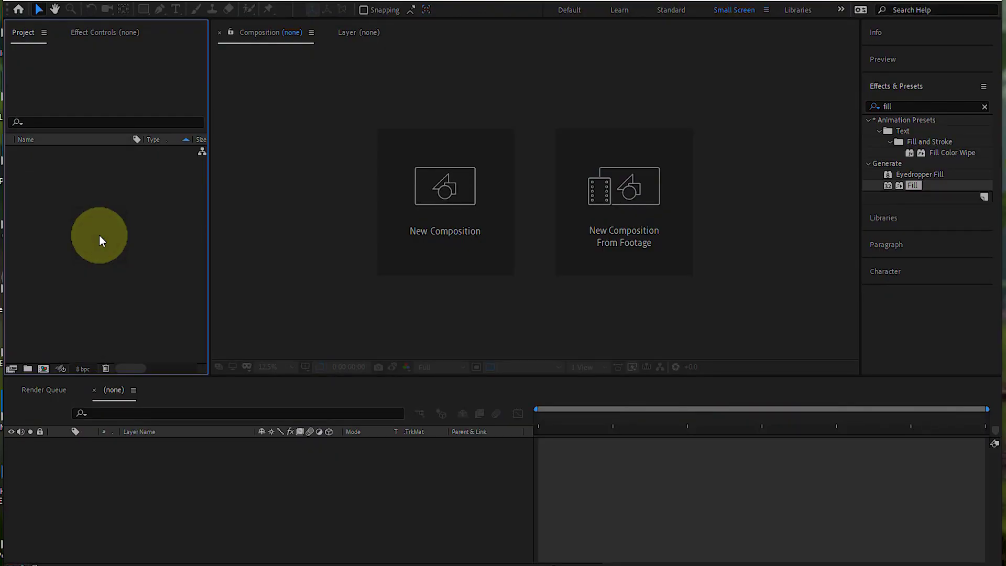
- Import the three clips BAI 1, BAI 2 and BAI 3 into the project
double_click(99, 235)
left_click_drag(497, 152, 317, 109)
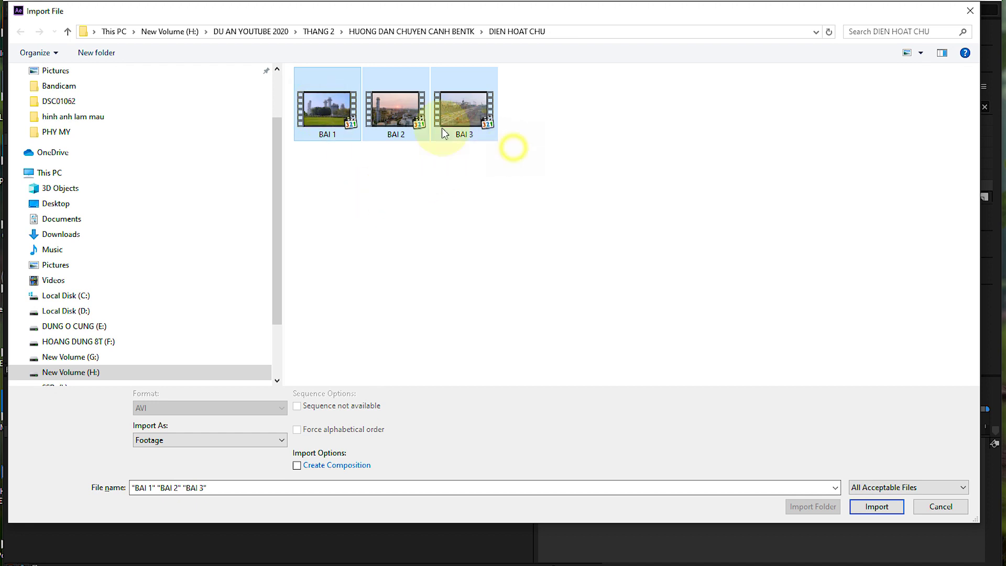
left_click(875, 505)
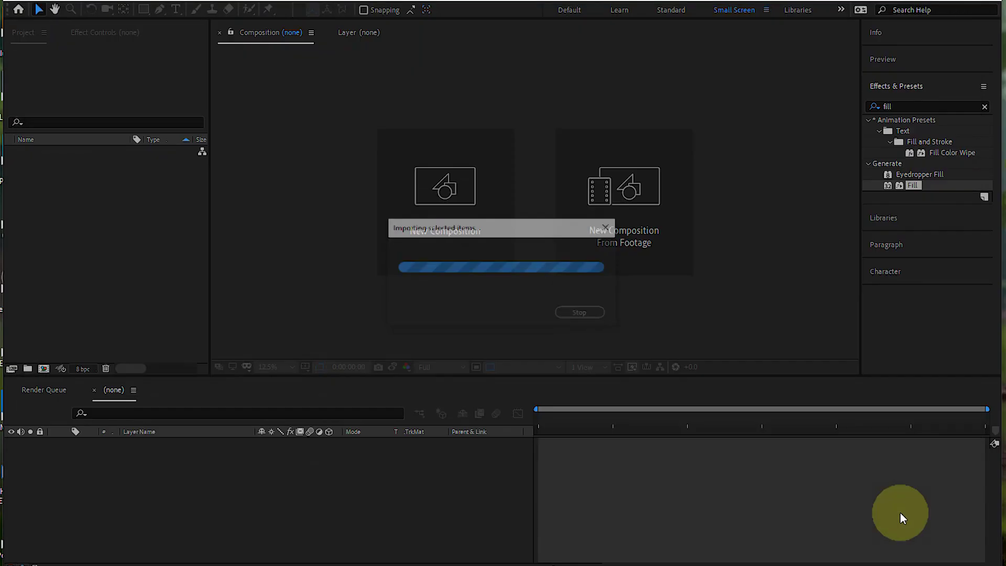
- Build composition BAI 1 from BAI 1.mp4 and scrub through the footage
left_click(33, 151)
mouse_move(32, 151)
left_mouse_down()
mouse_move(434, 212)
mouse_move(444, 233)
left_mouse_up()
left_click_drag(545, 417, 875, 416)
left_click_drag(613, 450, 830, 449)
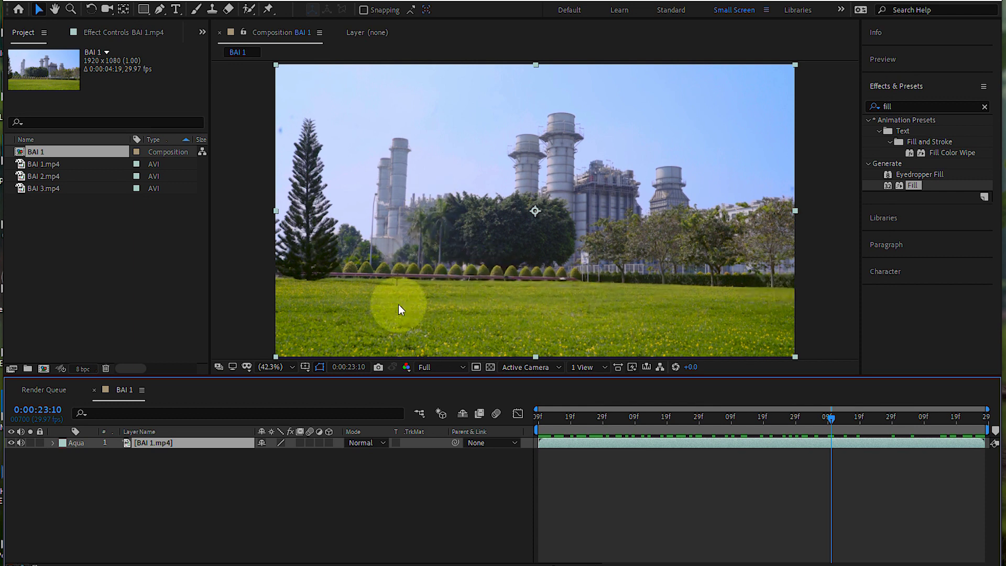
left_click_drag(578, 418, 460, 401)
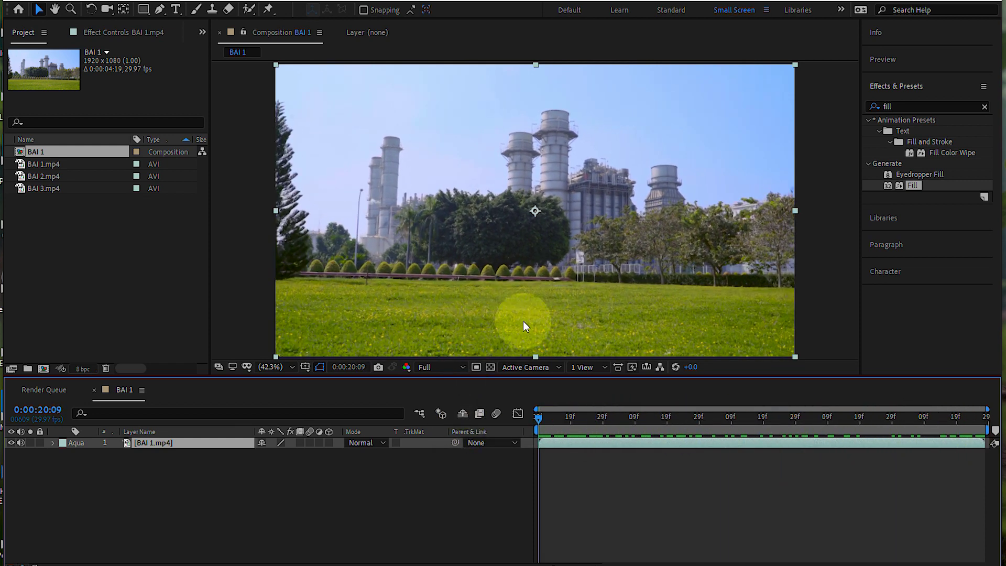
left_click(567, 466)
mouse_move(548, 422)
left_mouse_down()
mouse_move(663, 426)
mouse_move(523, 434)
mouse_move(653, 430)
left_mouse_up()
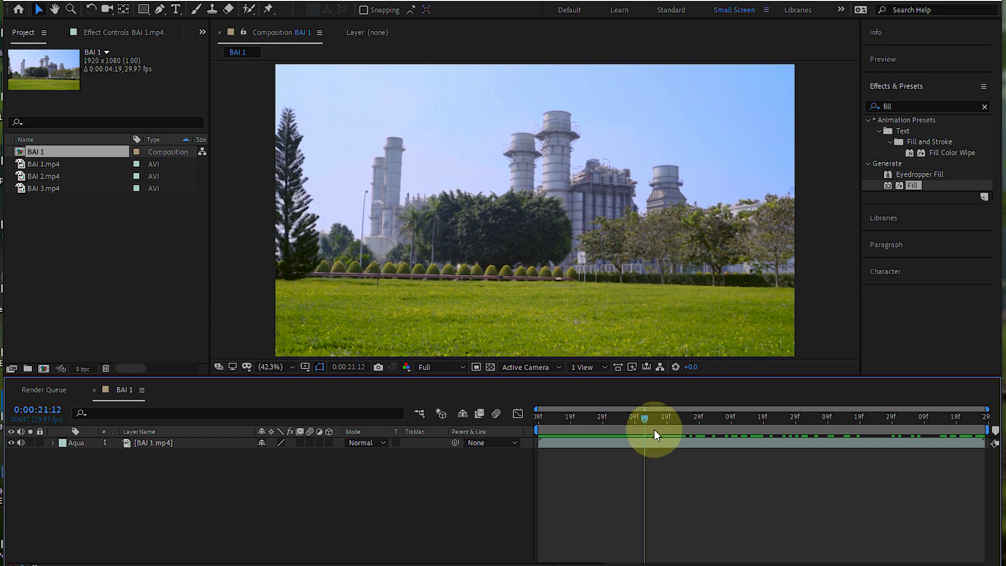
mouse_move(654, 430)
left_mouse_down()
mouse_move(757, 434)
mouse_move(539, 445)
left_mouse_up()
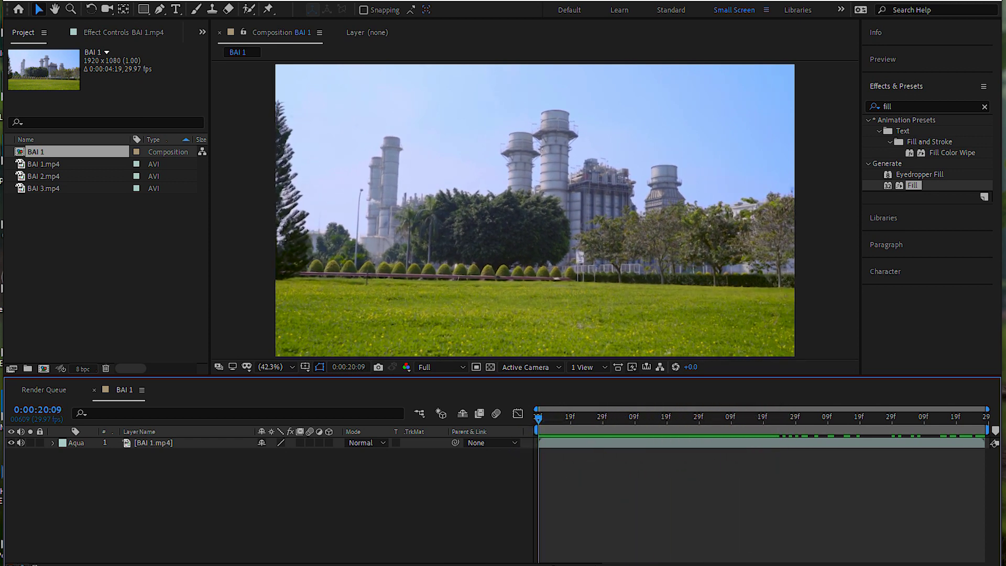
- Search Envato Elements for HUD templates and scroll the results, including HUD Game Elements
left_click(220, 540)
scroll(427, 329, "up", 5)
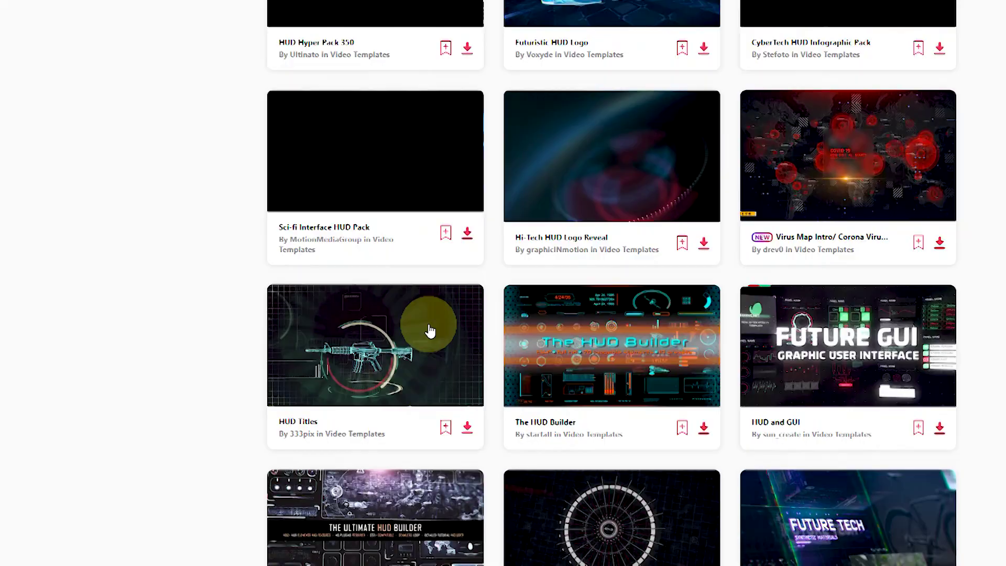
scroll(430, 330, "up", 5)
scroll(429, 330, "up", 4)
left_click(406, 5)
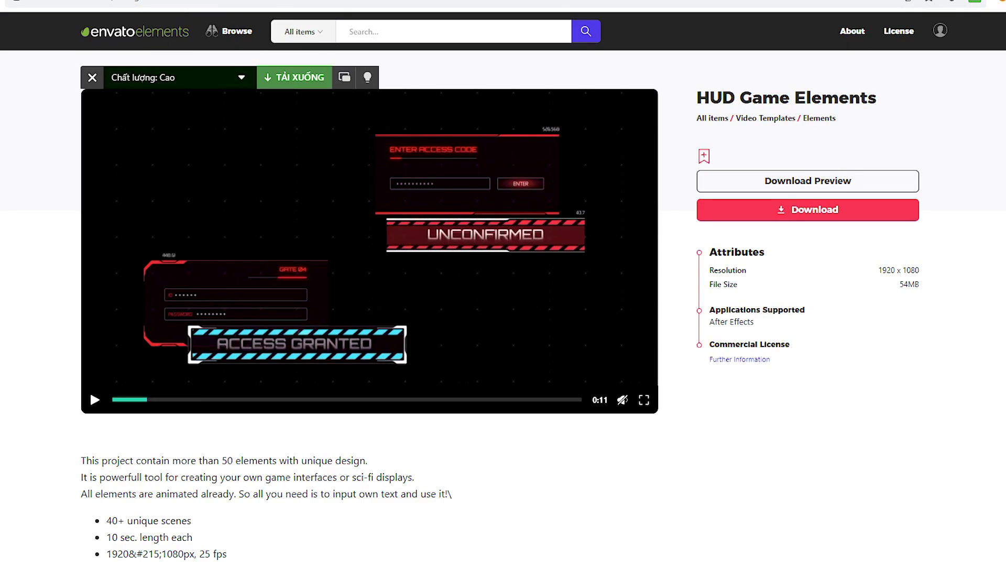
scroll(702, 547, "up", 3)
scroll(725, 545, "up", 5)
scroll(726, 554, "up", 6)
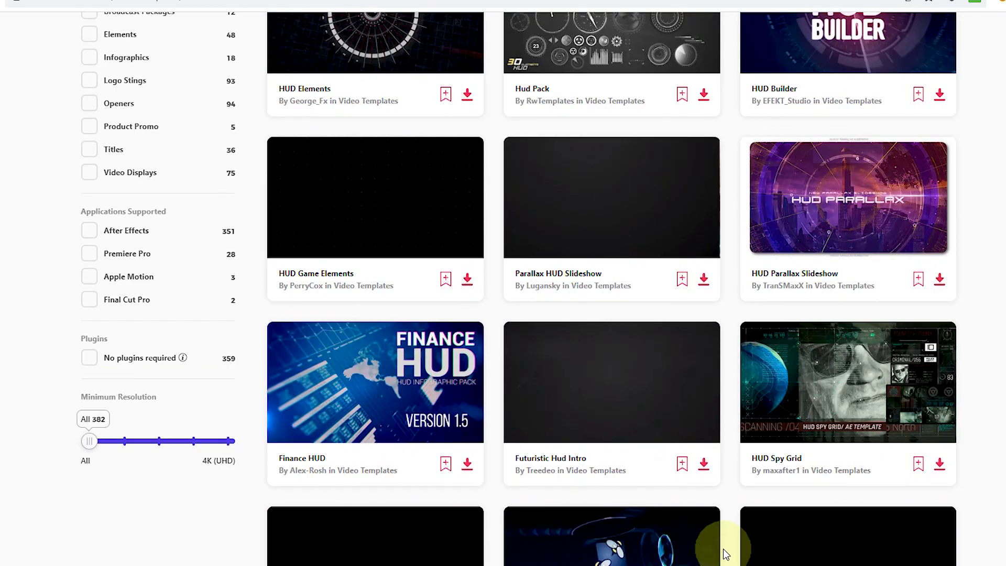
scroll(713, 544, "up", 5)
scroll(699, 542, "down", 6)
scroll(694, 545, "down", 7)
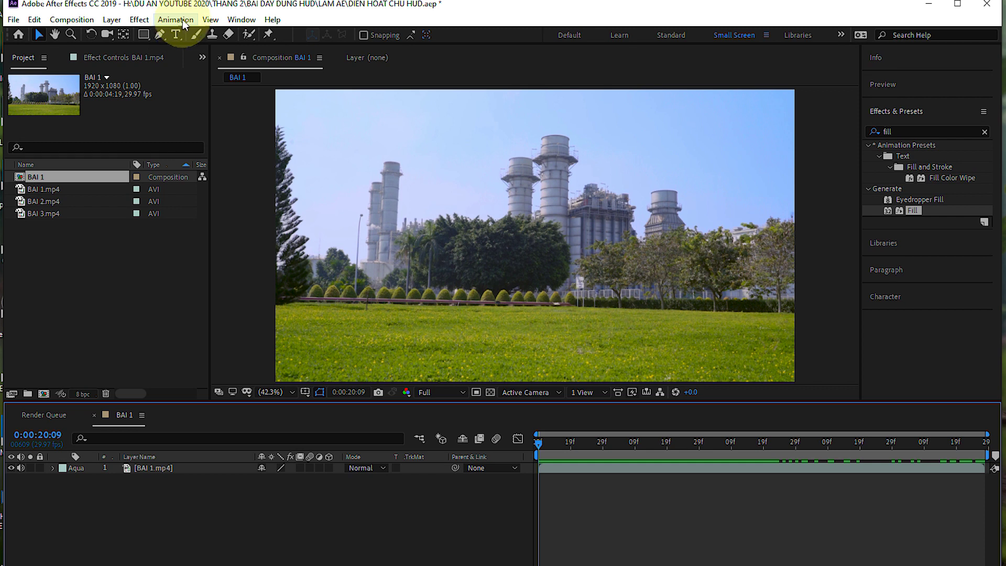
- Open the Motion Factory extension from Window > Extensions
left_click(240, 20)
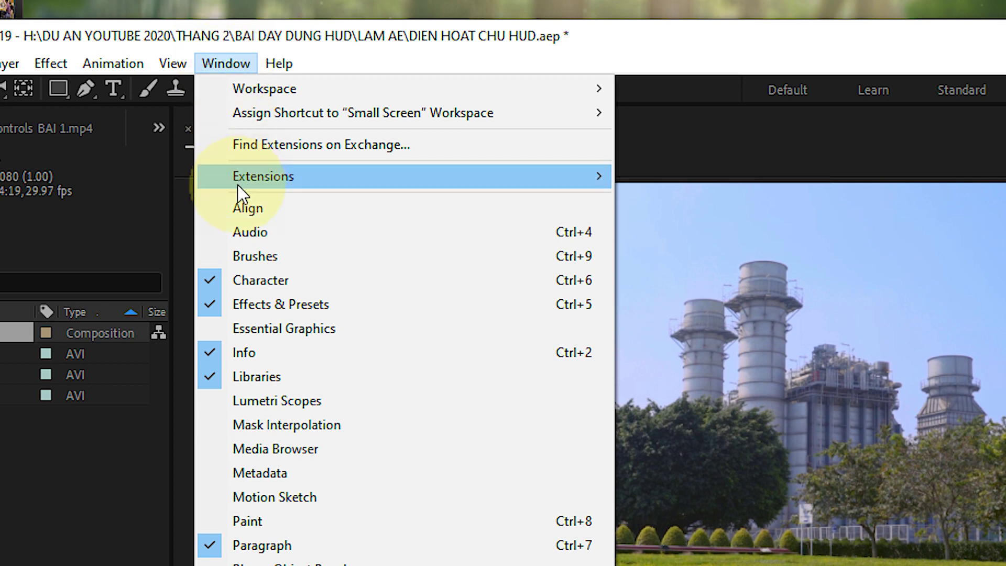
mouse_move(238, 181)
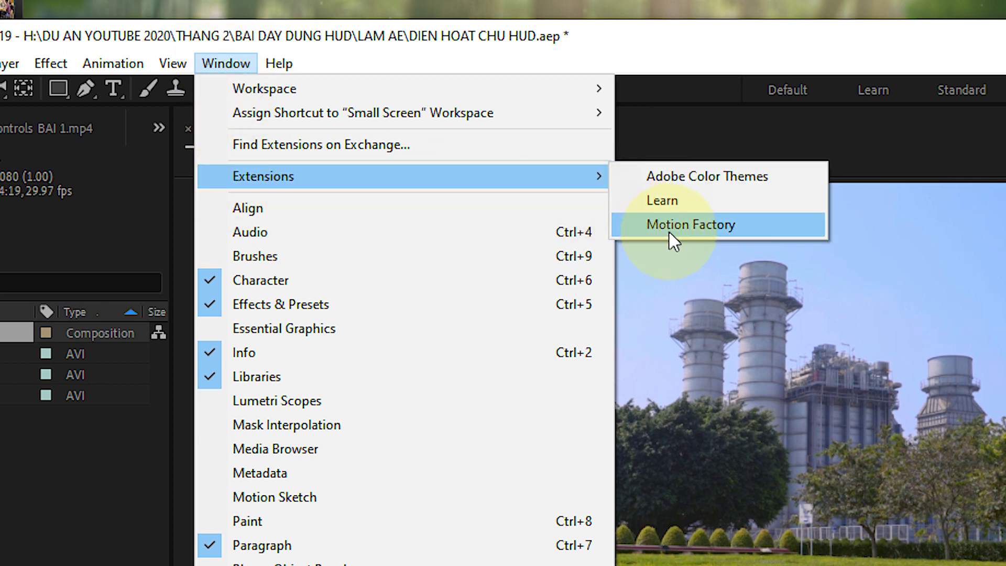
left_click(699, 232)
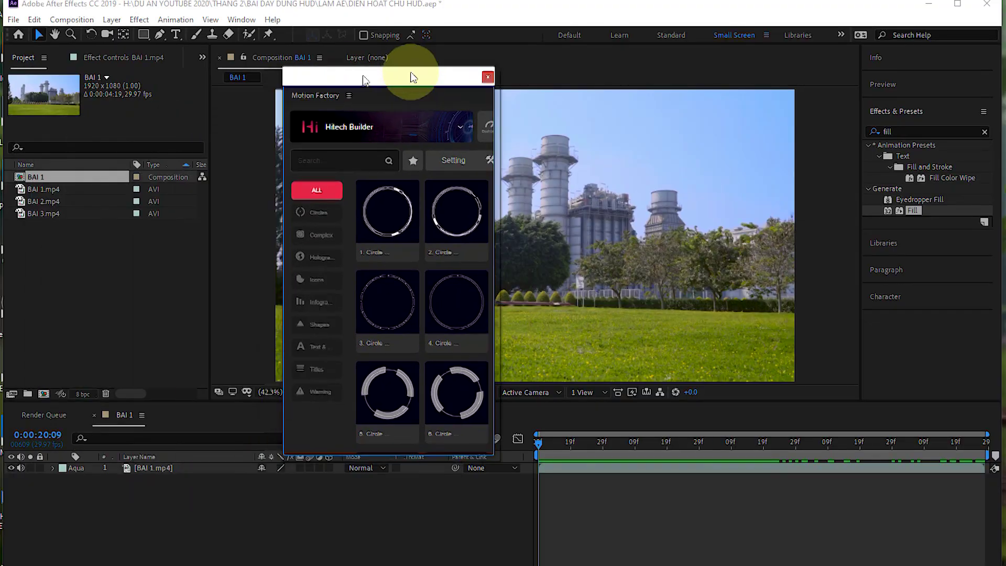
- Enlarge the Motion Factory panel and browse Actionfx Builder's Explosion and Energy presets
left_click_drag(411, 77, 480, 106)
left_click_drag(477, 485, 487, 555)
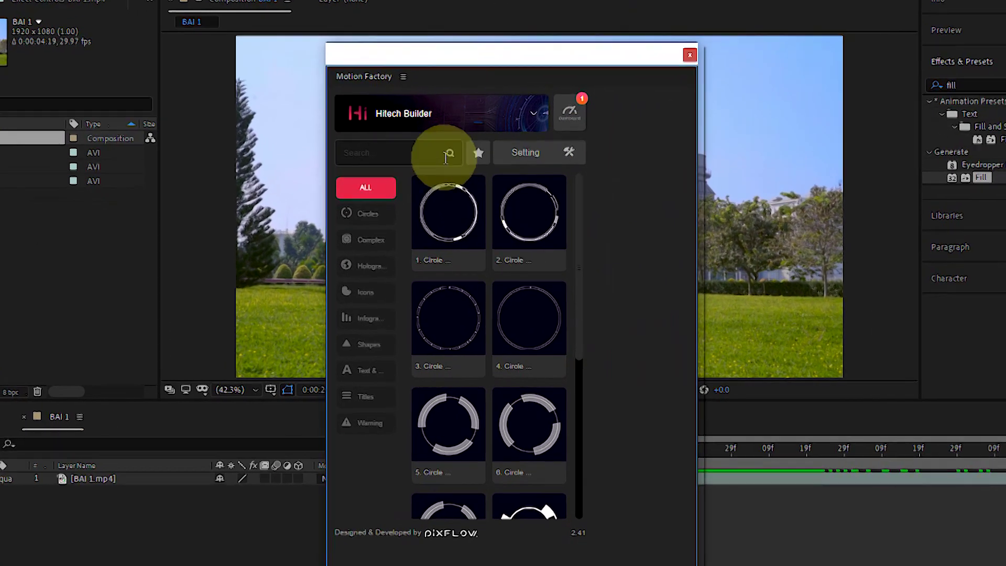
left_click(453, 131)
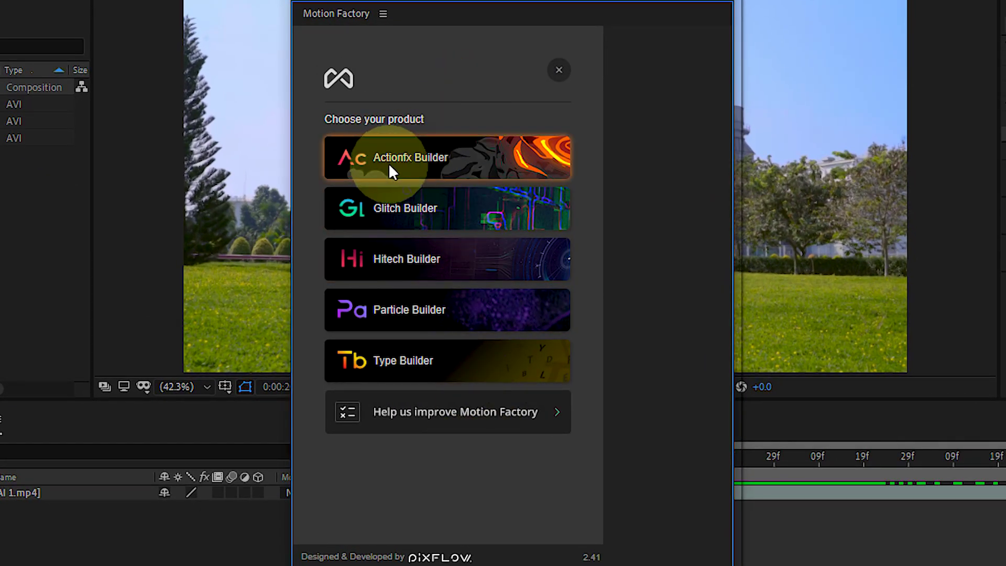
left_click(410, 160)
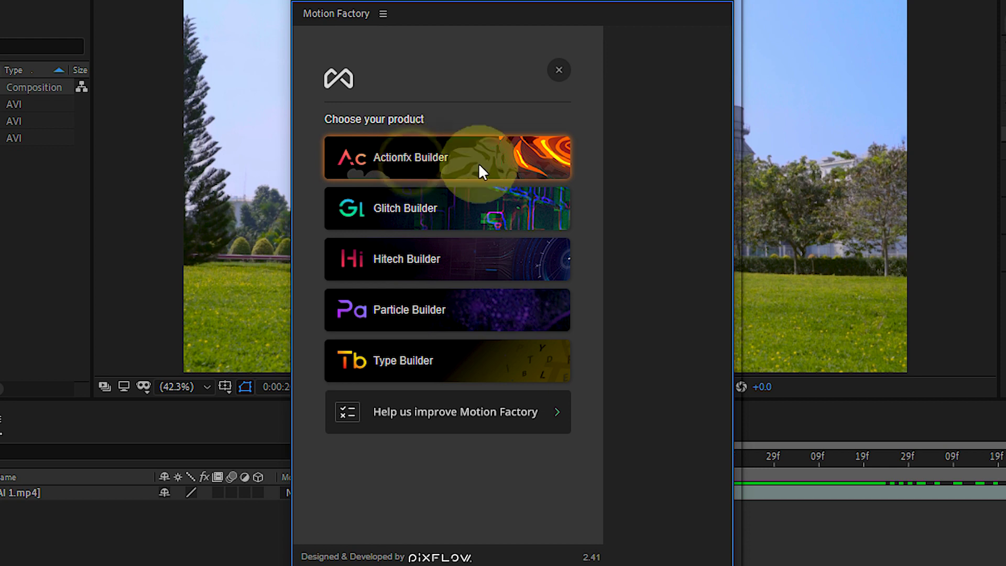
scroll(471, 429, "down", 2)
left_click(374, 355)
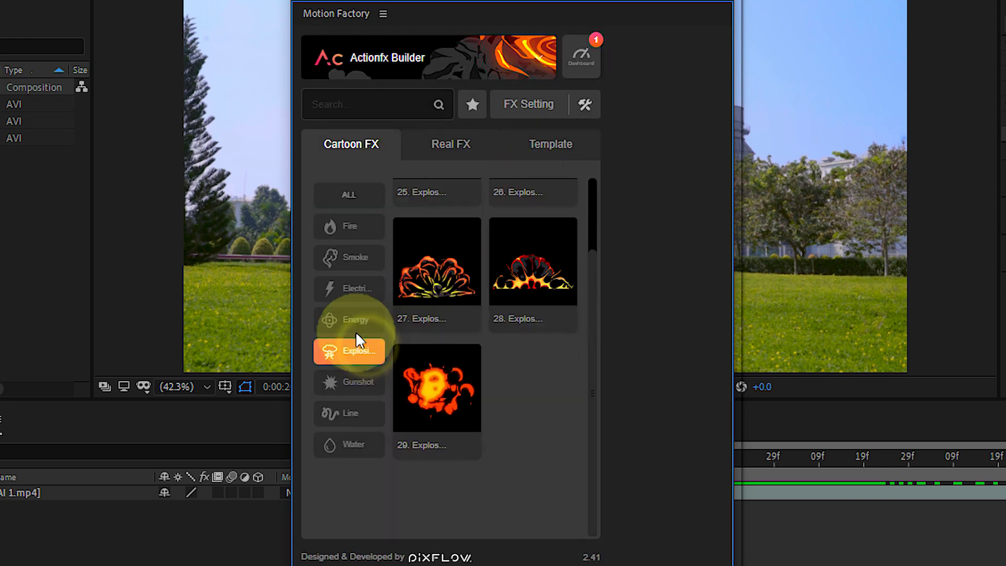
left_click(355, 321)
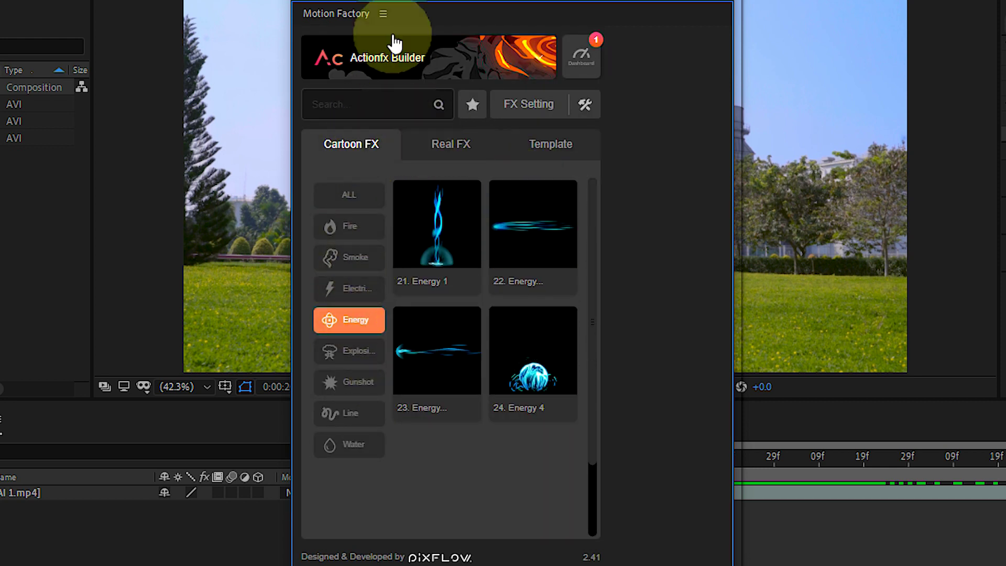
- Look through the Glitch Builder and Hitech Builder preset packs
left_click(398, 68)
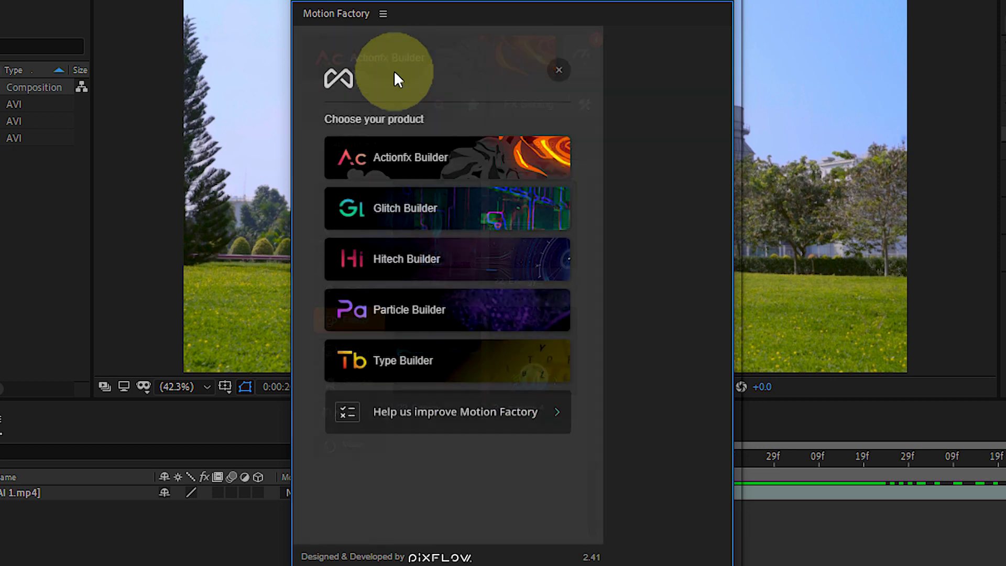
left_click(422, 209)
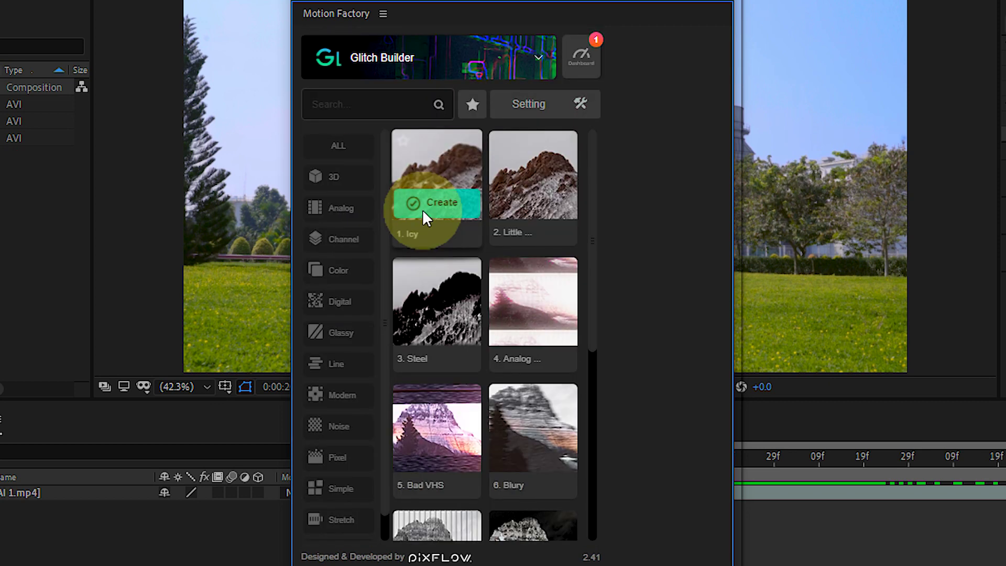
scroll(436, 403, "down", 5)
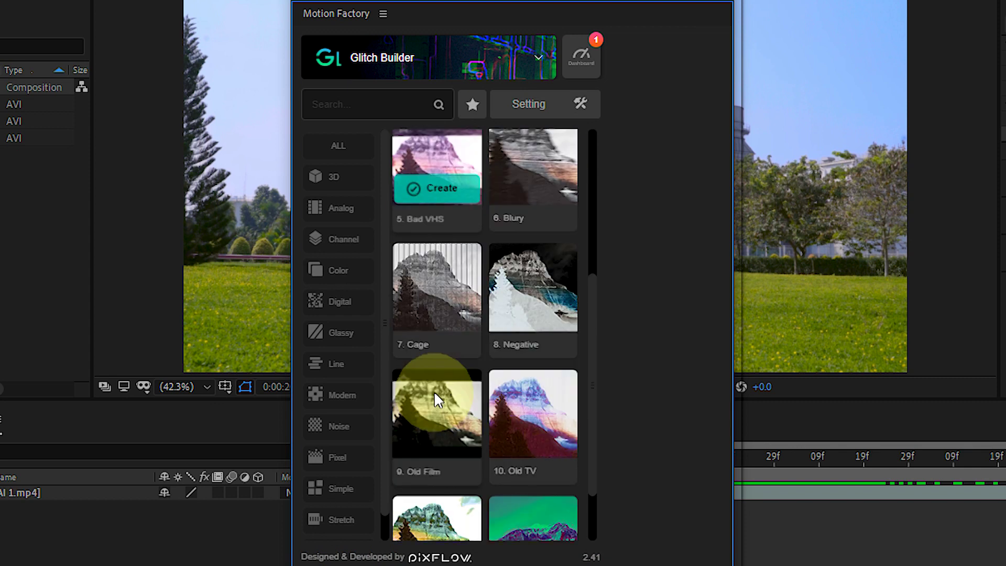
left_click(400, 61)
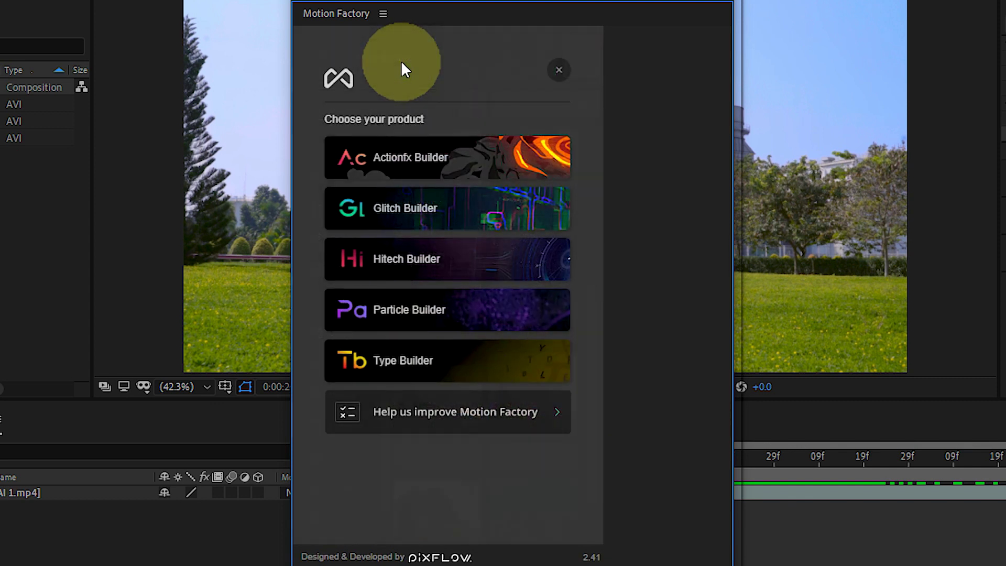
left_click(416, 264)
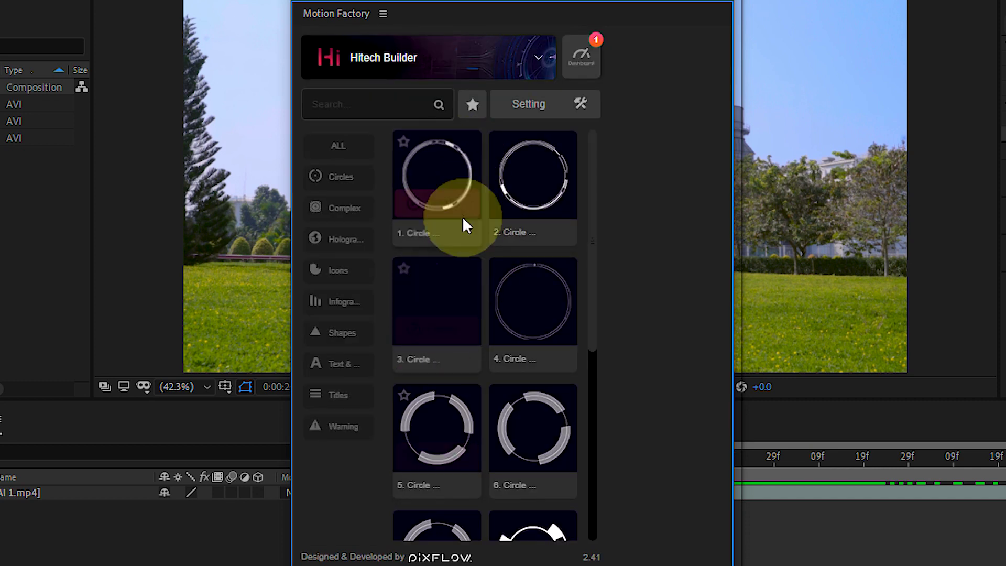
left_click(410, 50)
- Browse the Particle Builder and Type Builder presets, ending at the product list
left_click(413, 314)
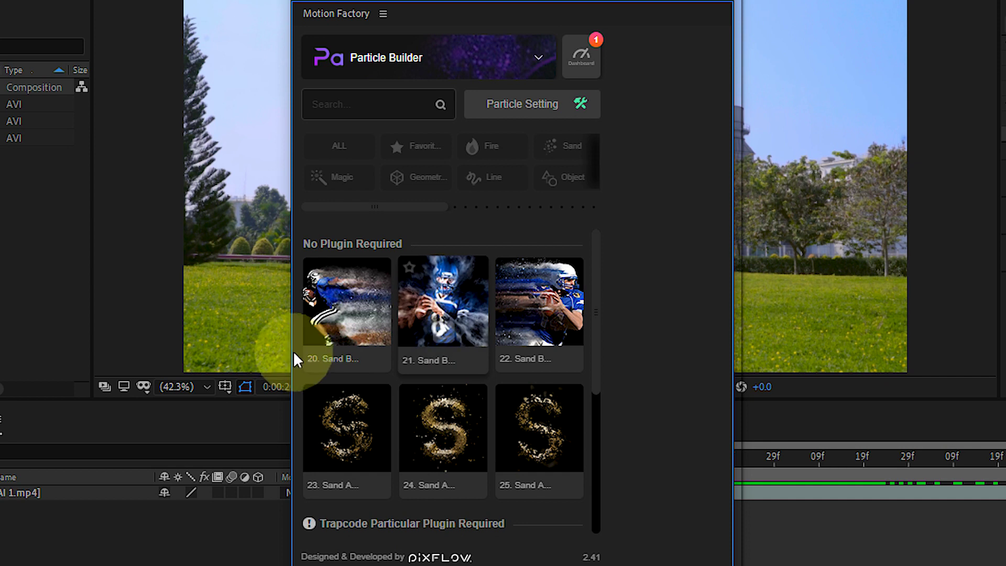
scroll(356, 398, "down", 2)
scroll(366, 398, "down", 3)
scroll(381, 356, "down", 4)
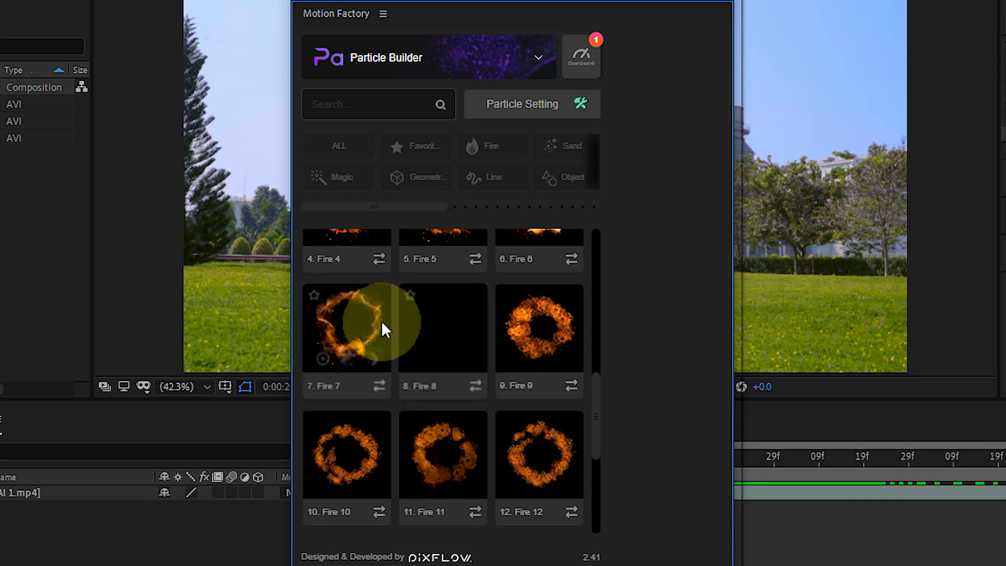
scroll(382, 325, "up", 3)
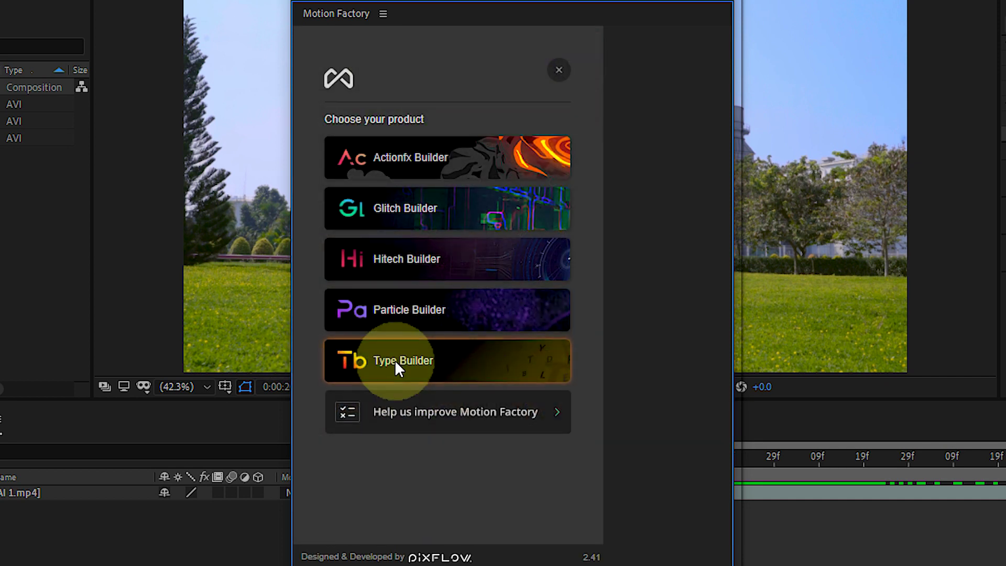
left_click(395, 360)
scroll(419, 309, "down", 2)
scroll(438, 304, "down", 4)
scroll(438, 304, "down", 4)
scroll(455, 456, "down", 3)
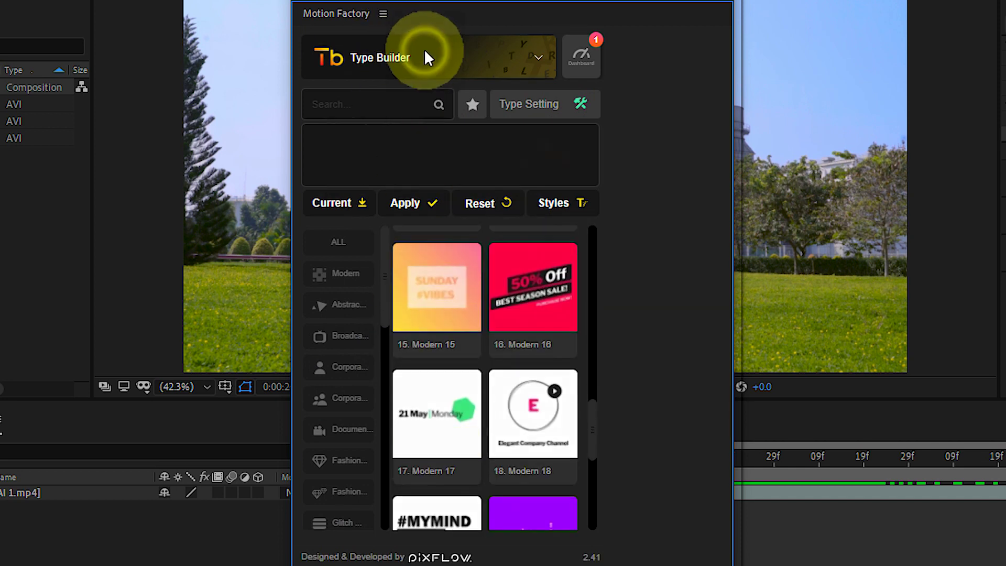
left_click(424, 52)
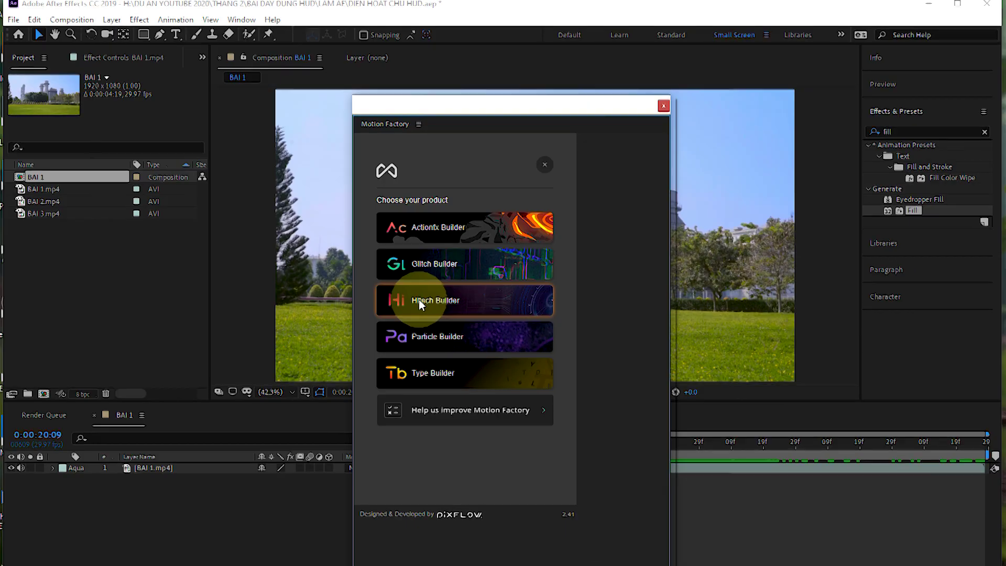
- Browse Hitech Builder's Complex, Hologram, Icons, Infographic, Shapes, Text and Titles categories
left_click(382, 260)
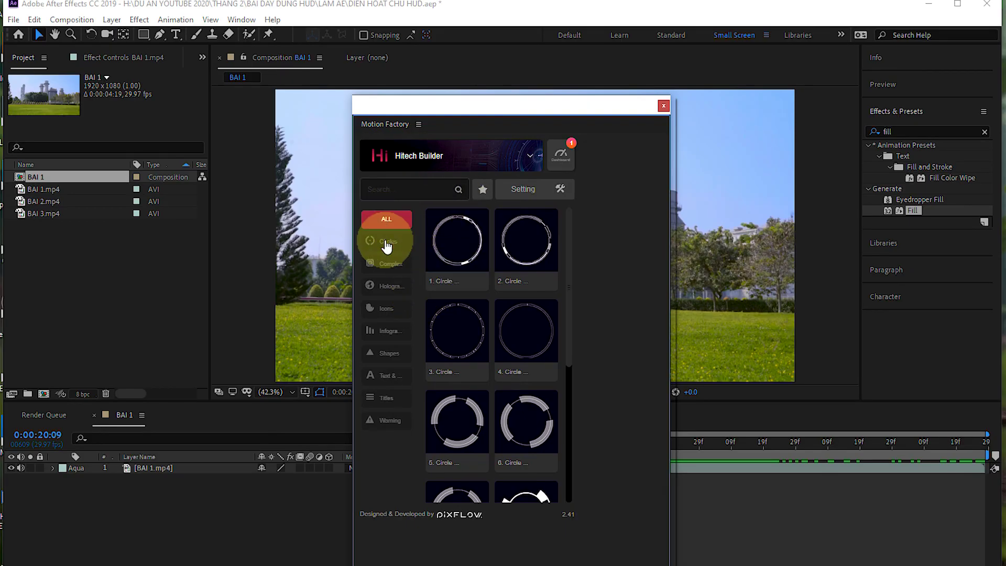
left_click_drag(568, 251, 580, 425)
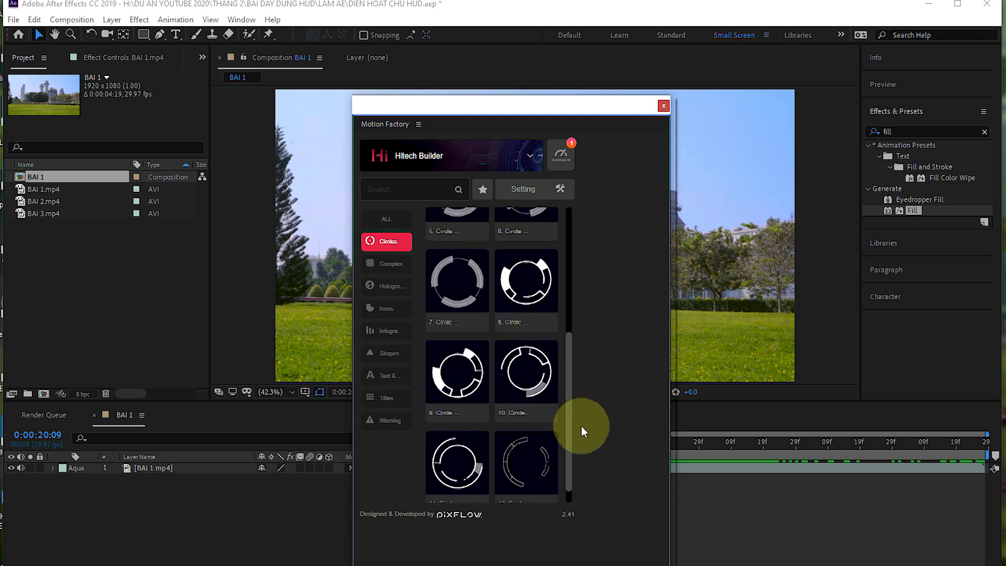
scroll(465, 337, "down", 2)
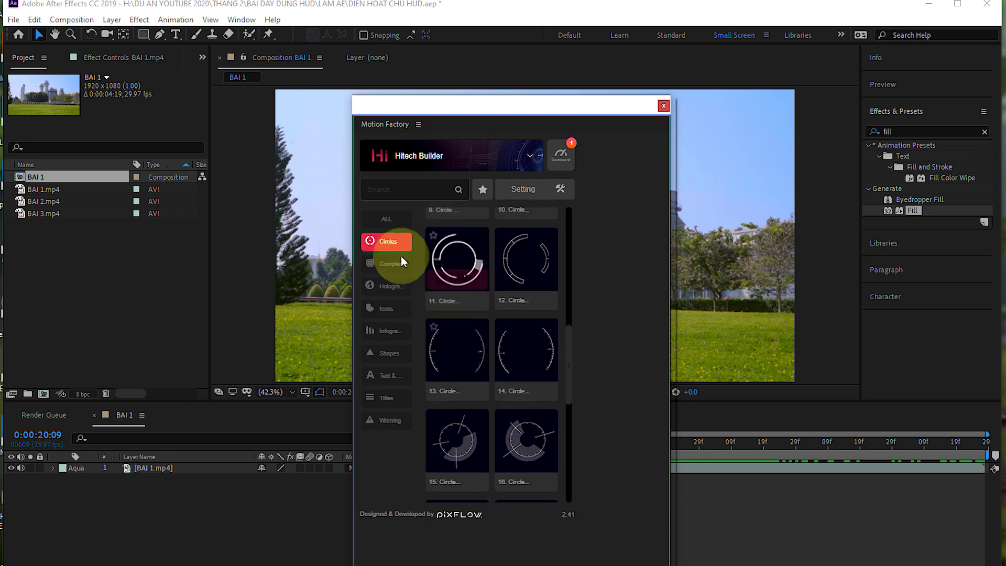
left_click(398, 263)
left_click_drag(567, 251, 570, 432)
left_click(385, 286)
mouse_move(573, 281)
left_mouse_down()
mouse_move(577, 467)
mouse_move(530, 385)
left_mouse_up()
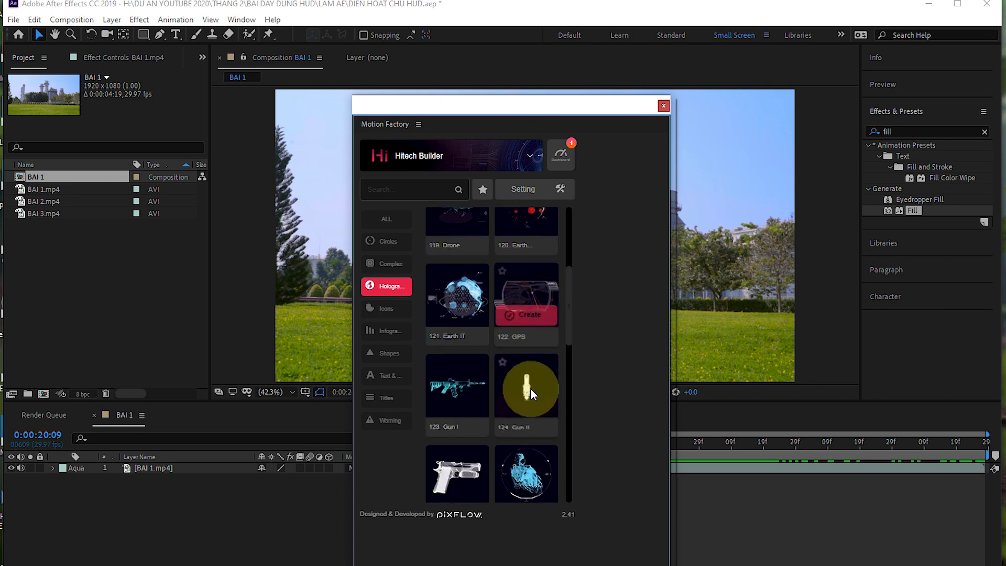
left_click(384, 309)
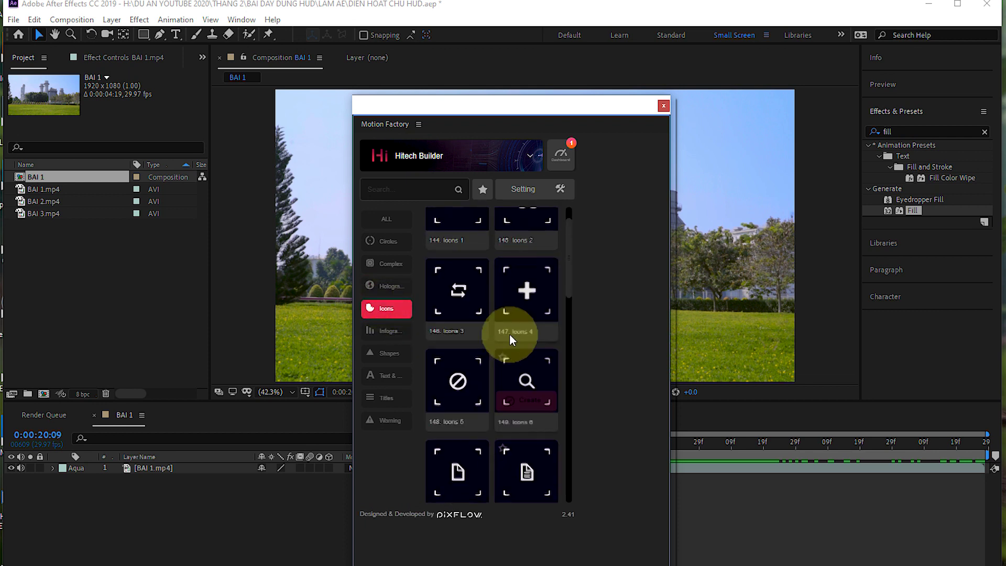
left_click(382, 330)
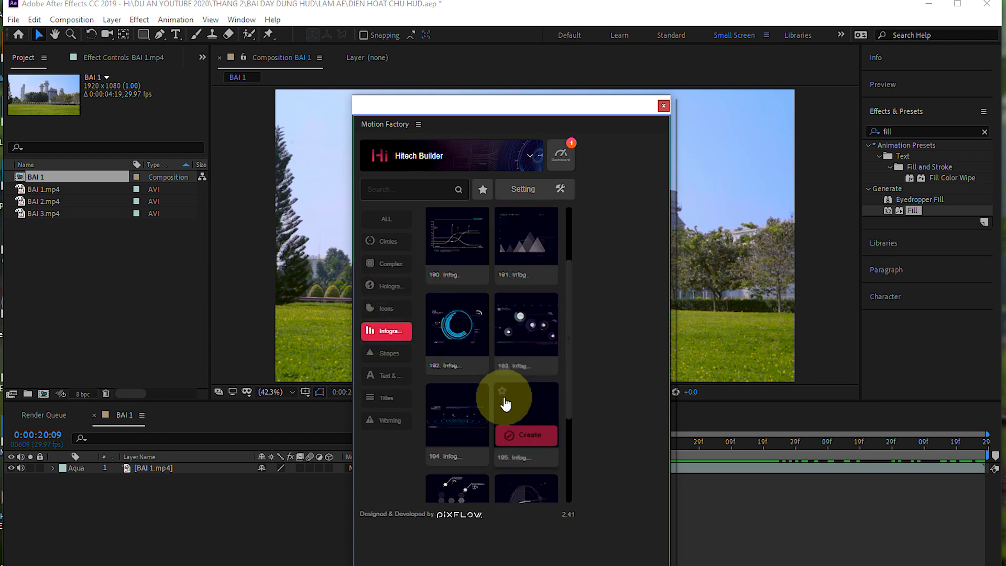
left_click(385, 353)
left_click(384, 379)
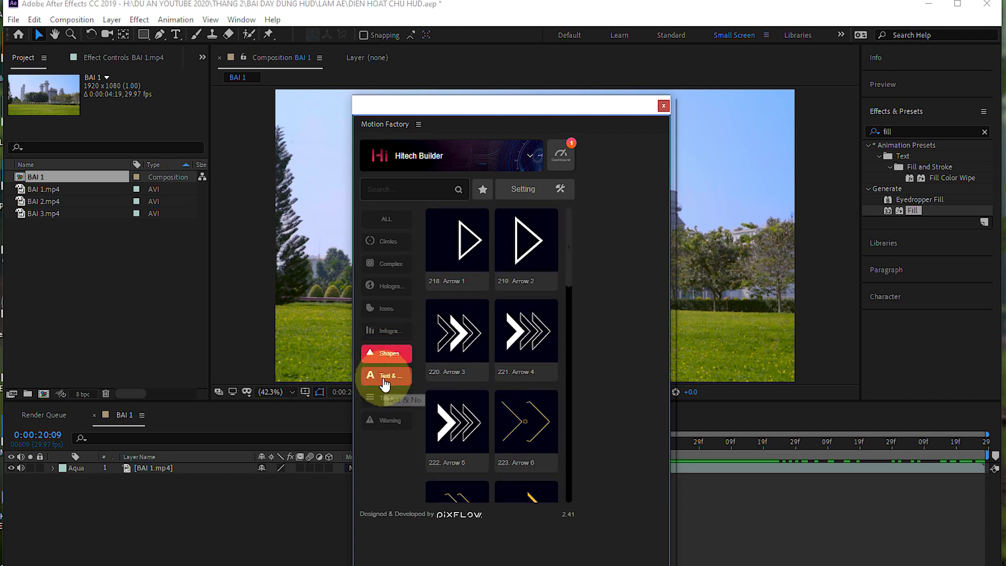
left_click(384, 376)
left_click(385, 396)
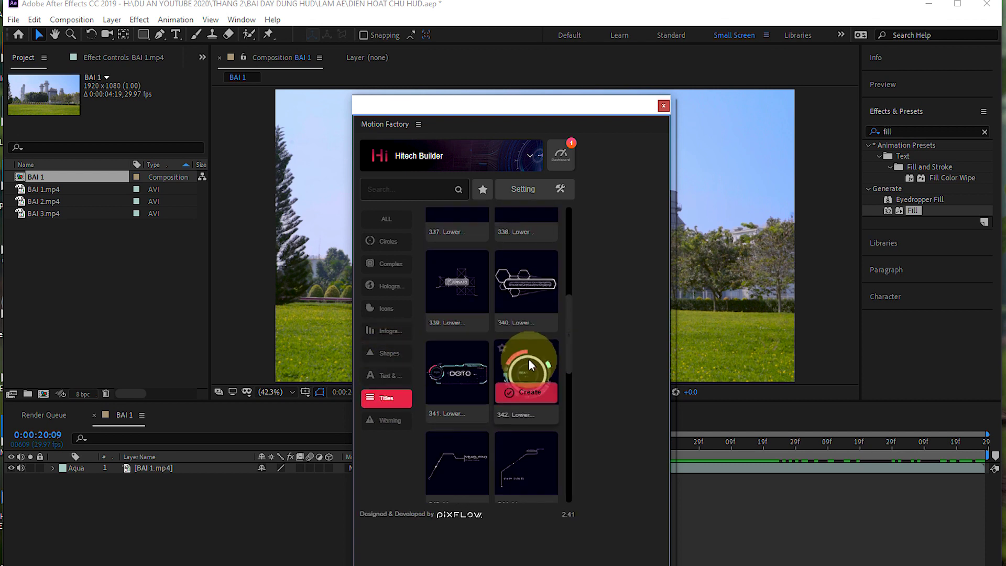
- Scroll the Titles and Warning presets, then narrow the panel and move it off the footage
scroll(529, 359, "down", 3)
scroll(529, 356, "down", 2)
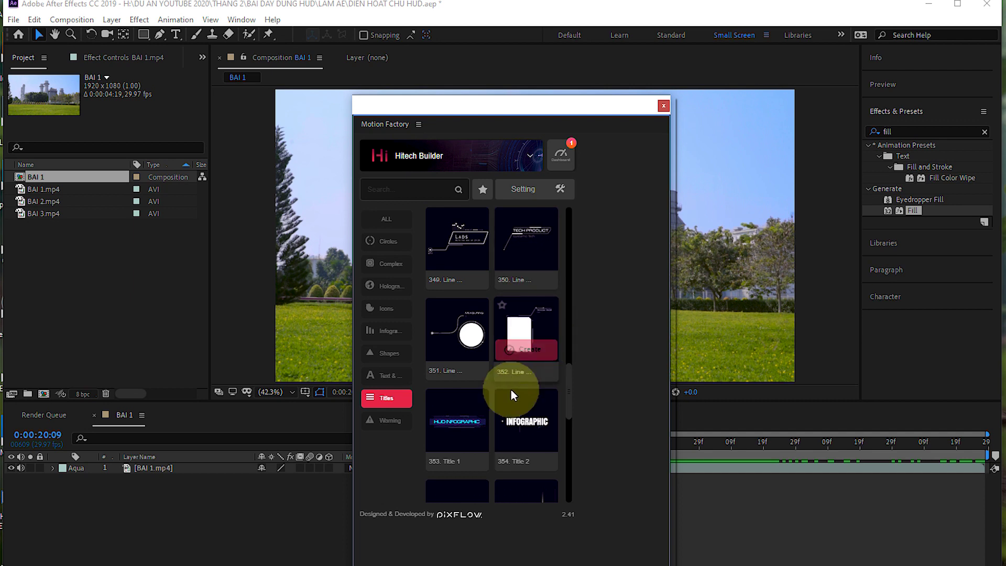
scroll(511, 392, "down", 2)
scroll(510, 395, "down", 2)
scroll(503, 397, "down", 2)
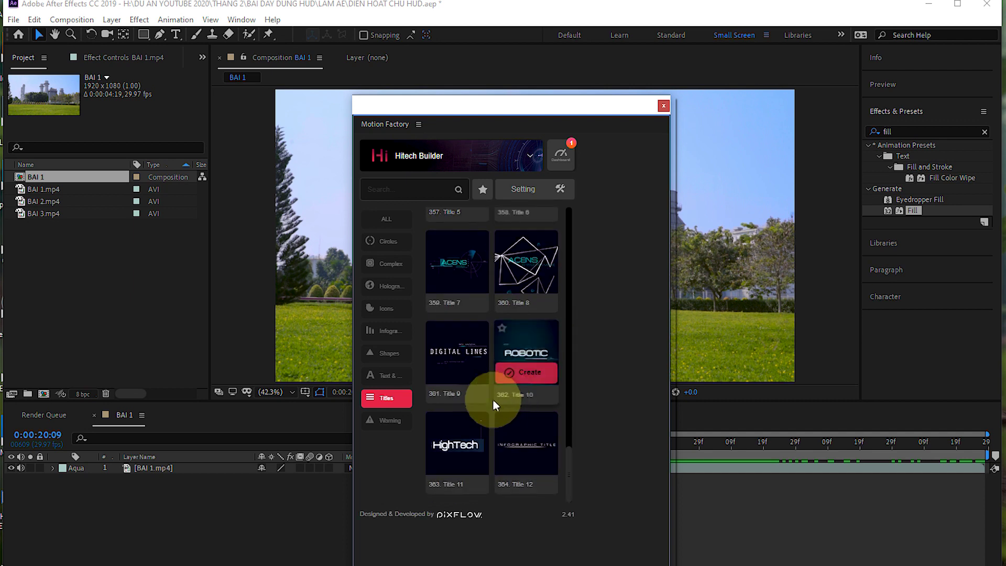
left_click(394, 429)
scroll(436, 412, "down", 2)
scroll(473, 405, "down", 2)
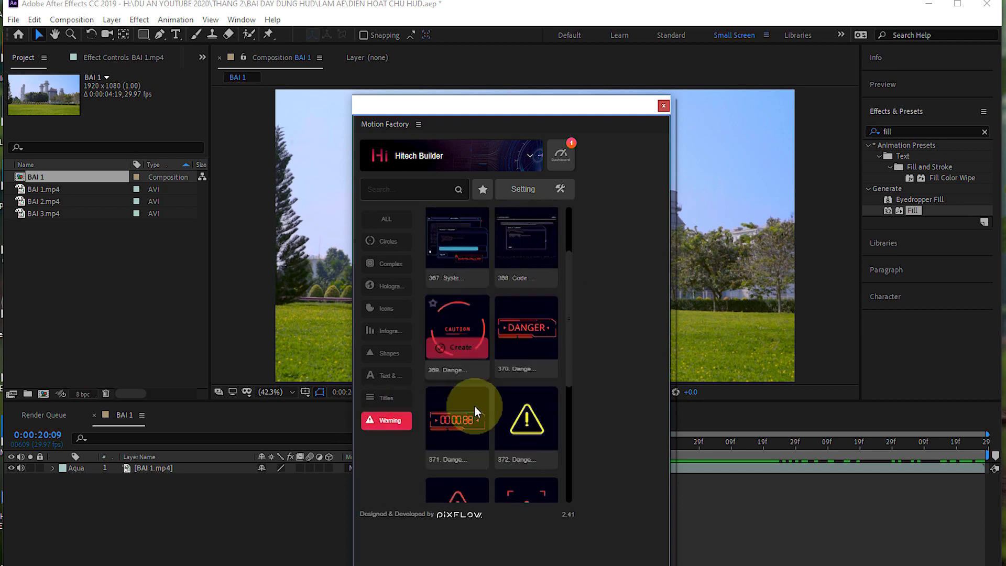
scroll(479, 410, "down", 2)
scroll(479, 409, "down", 2)
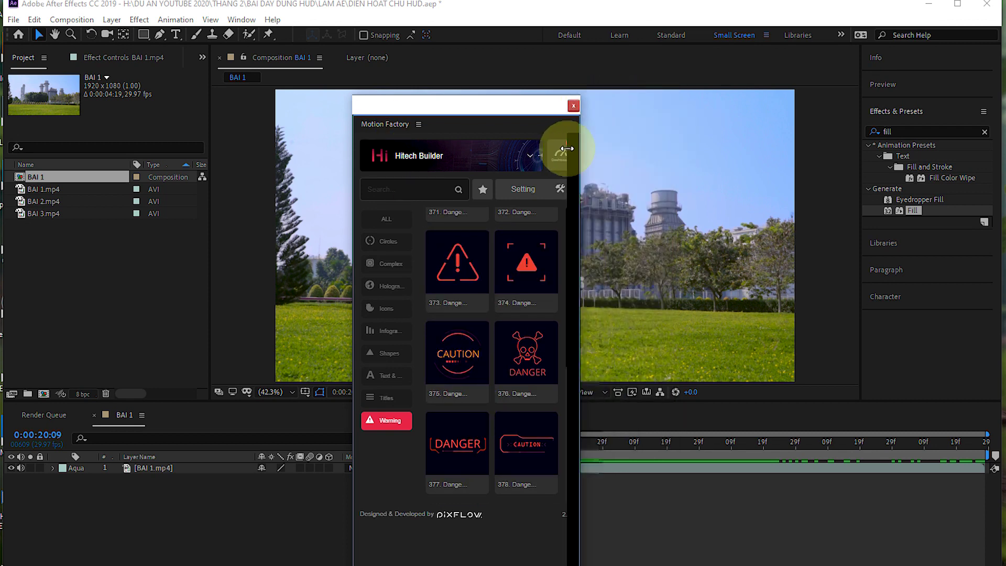
left_click_drag(670, 134, 595, 149)
left_click_drag(482, 108, 858, 12)
- Add the 355 Title 3 preset from Titles to composition BAI 1
left_click(572, 442)
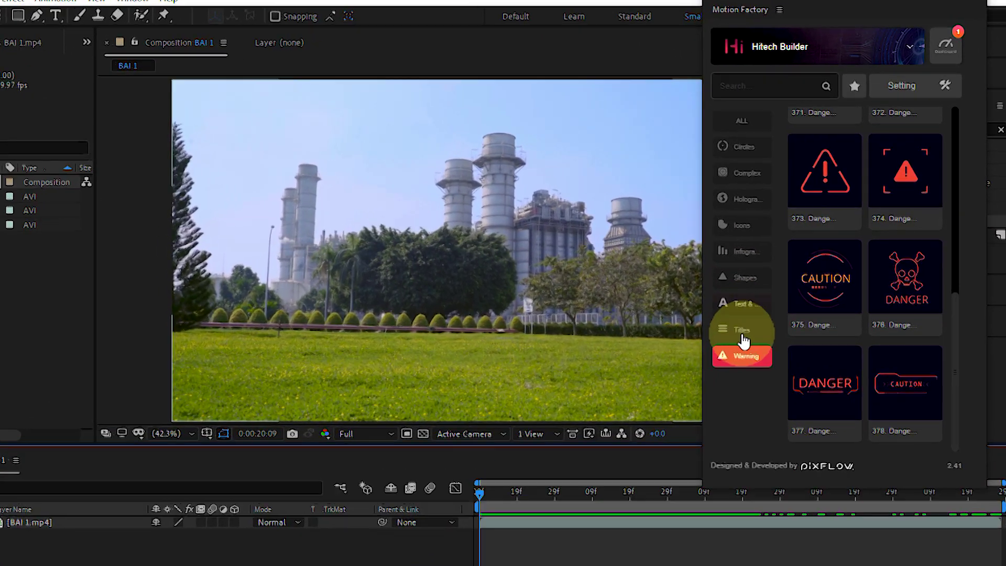
left_click(744, 340)
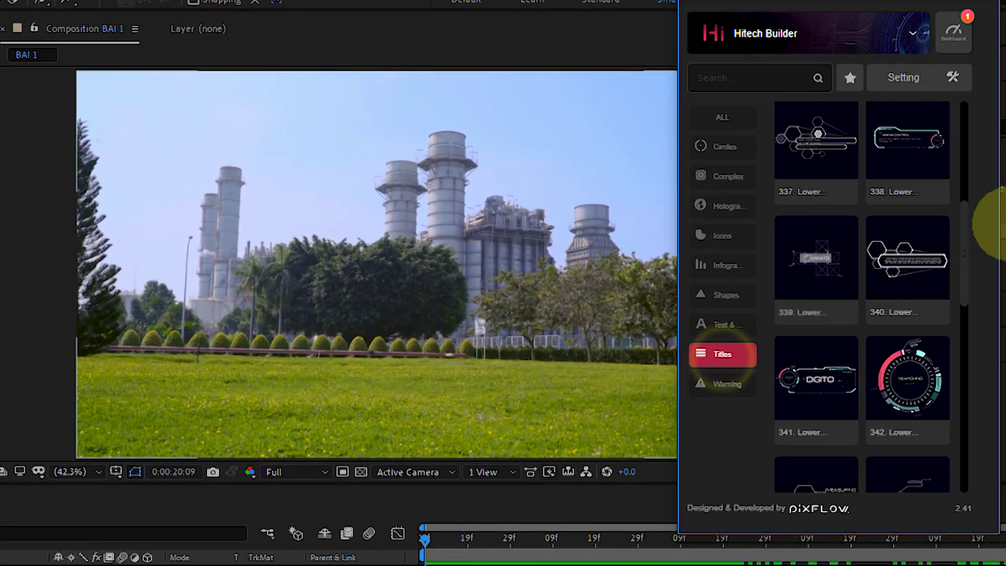
left_click_drag(977, 202, 985, 456)
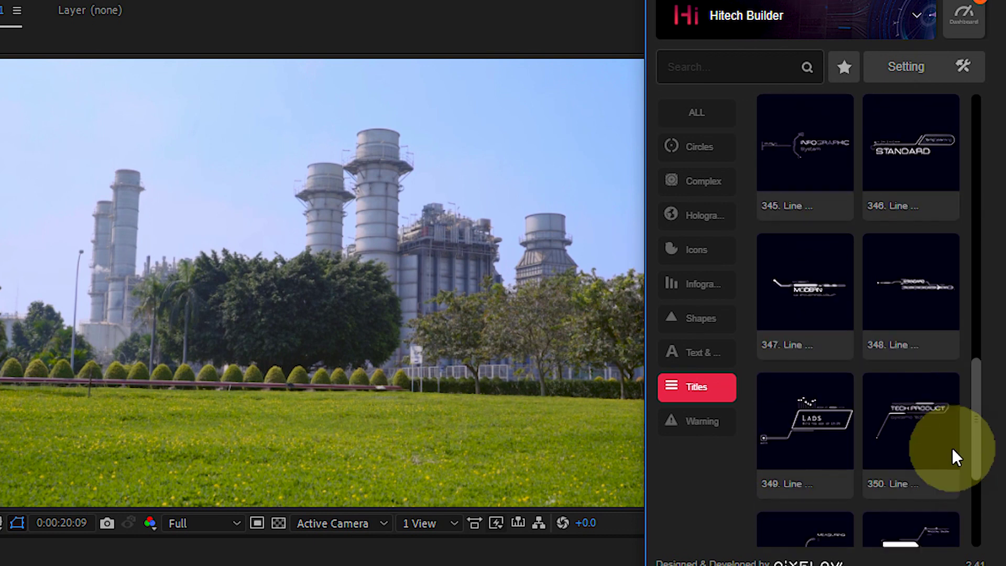
scroll(951, 448, "down", 3)
scroll(954, 406, "down", 2)
scroll(901, 370, "down", 3)
scroll(851, 444, "down", 4)
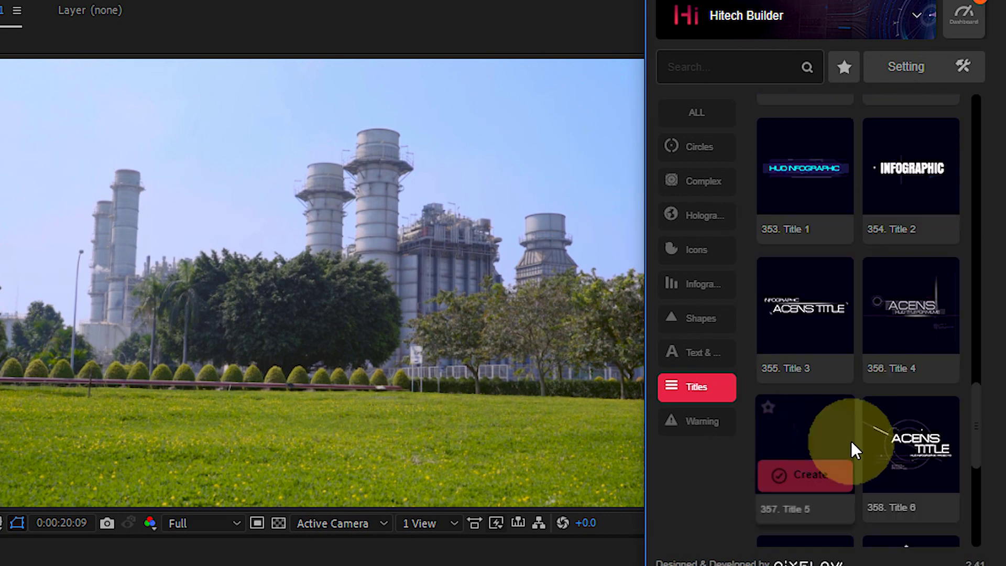
mouse_move(806, 319)
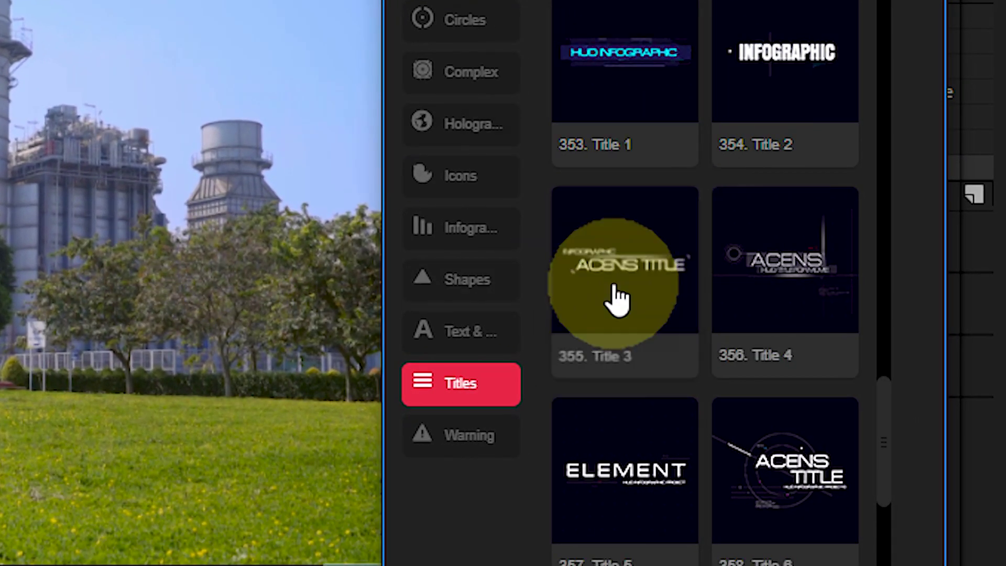
mouse_move(613, 324)
left_click(622, 310)
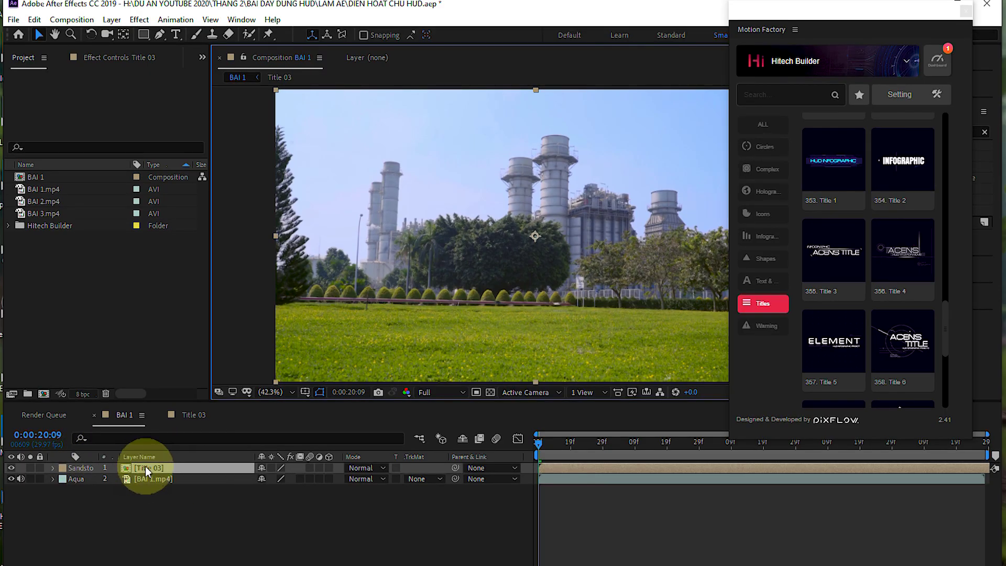
- Scrub to watch the ACENS TITLE animate in, then close the Motion Factory panel
mouse_move(599, 455)
left_mouse_down()
mouse_move(555, 492)
mouse_move(764, 496)
left_mouse_up()
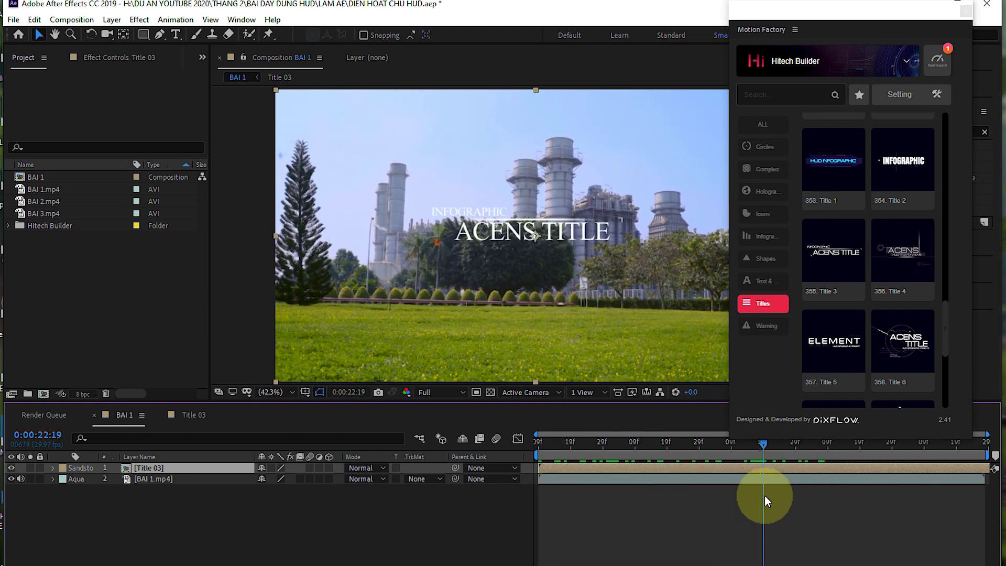
left_click_drag(729, 253, 817, 255)
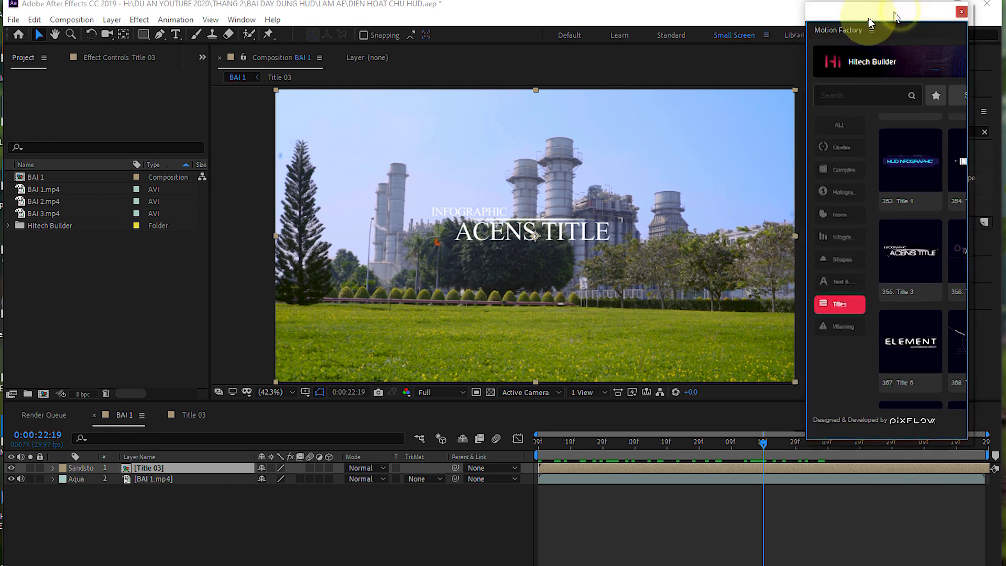
left_click_drag(900, 16, 314, 49)
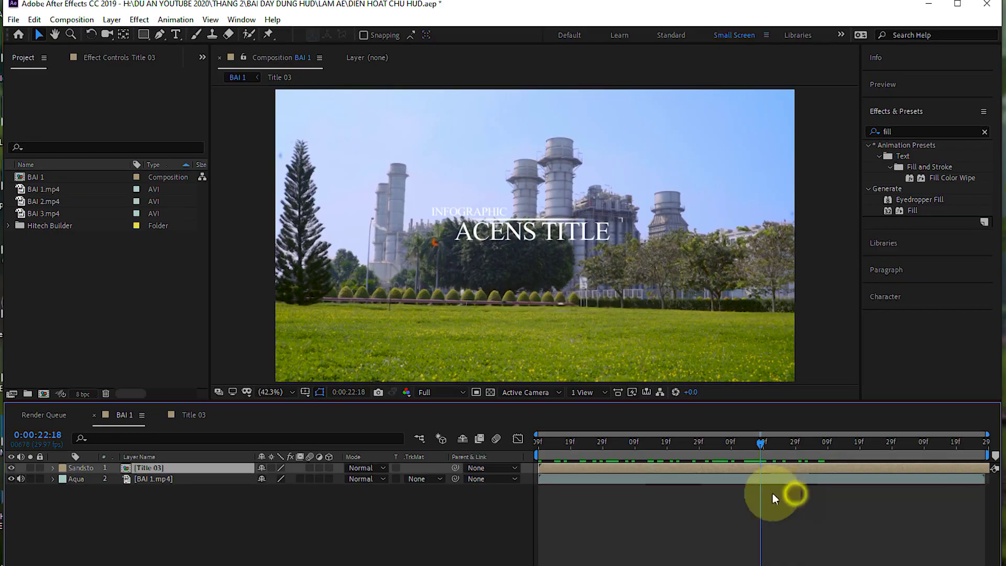
- Open the Title 03 precomp at 0;00;04;28, where the title is fully shown
left_click(153, 470)
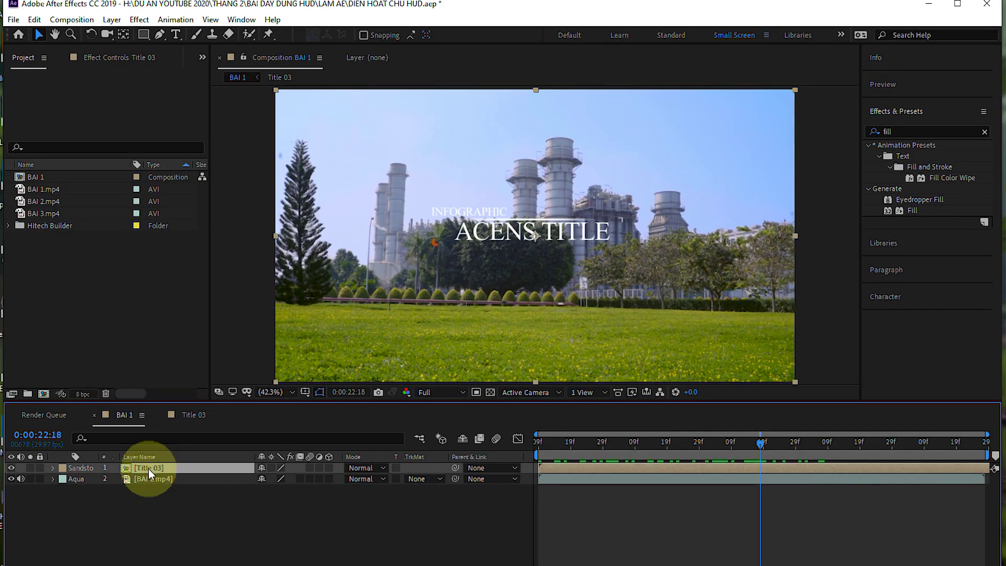
double_click(750, 469)
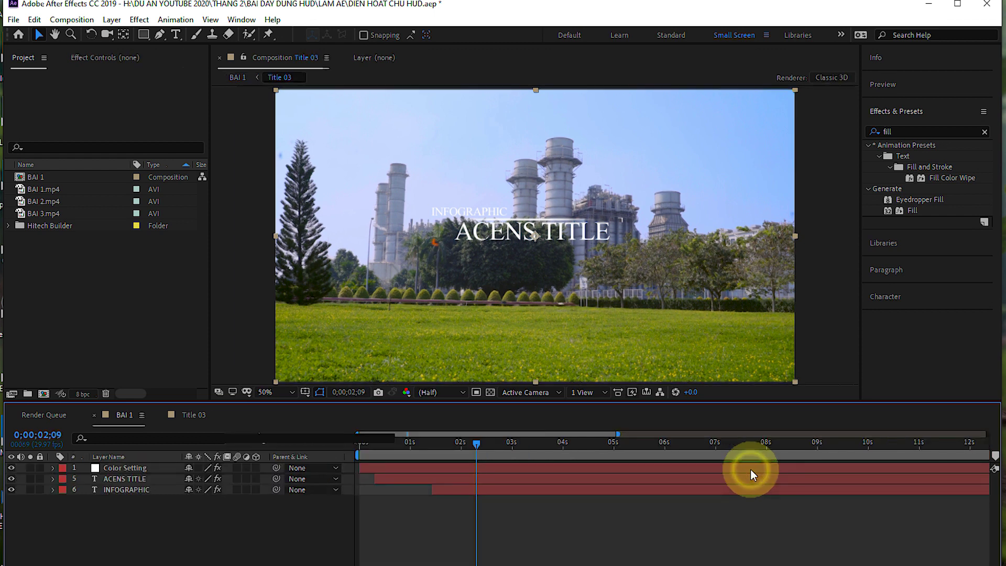
left_click(428, 445)
left_click_drag(501, 456, 610, 457)
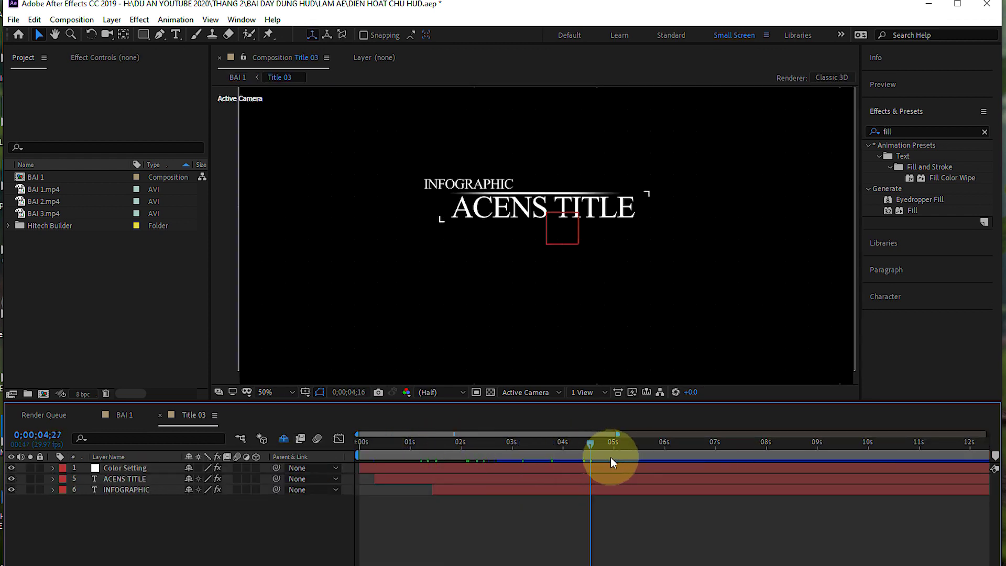
- Retype ACENS TITLE as 'ngày 26 thang 3' in UTM Avo Bold with All Caps
left_click(125, 479)
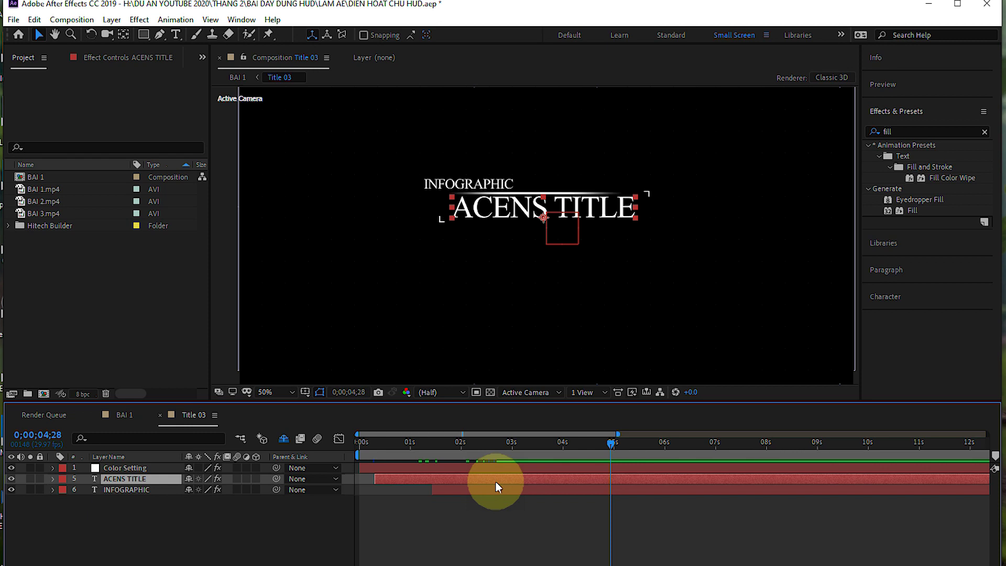
double_click(495, 477)
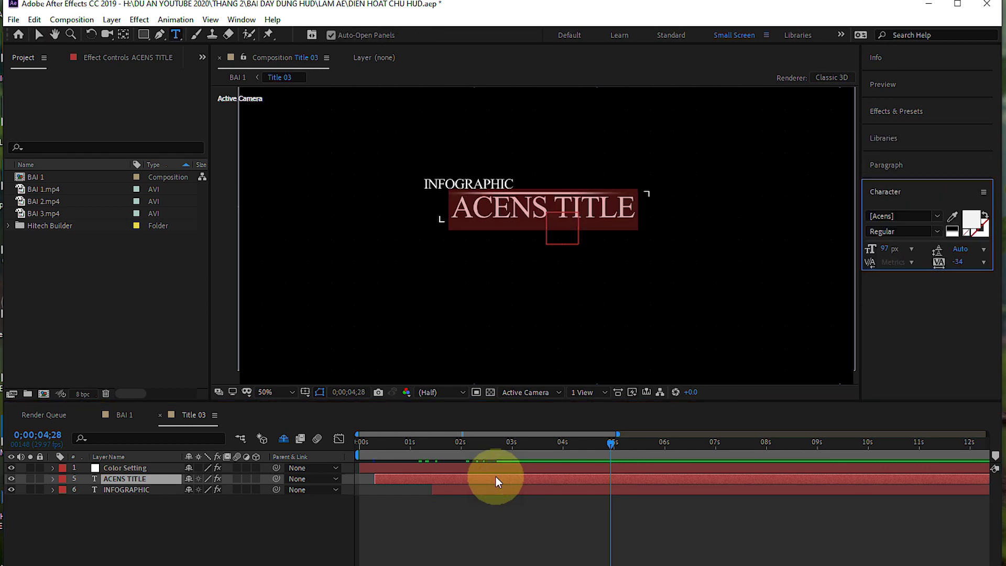
type("ngày 26 thang 3")
key("ctrl+a")
left_click(899, 215)
type("utm av")
key("Down")
key("Down")
key("Down")
key("Return")
key("ctrl+shift+k")
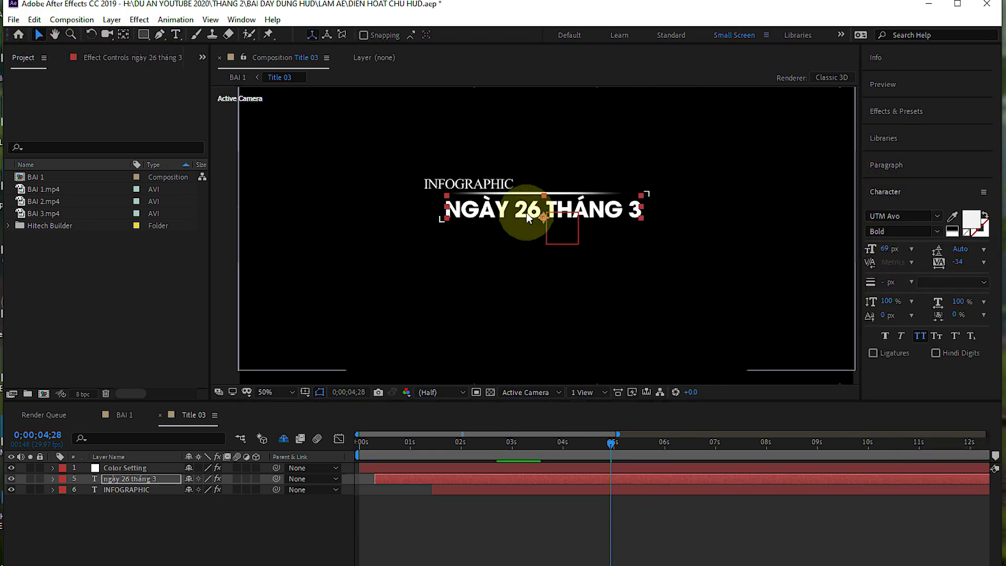
- Preview the title animation, inspect the hidden layers, and return to BAI 1
key("space")
mouse_move(403, 448)
left_mouse_down()
mouse_move(879, 482)
mouse_move(608, 473)
left_mouse_up()
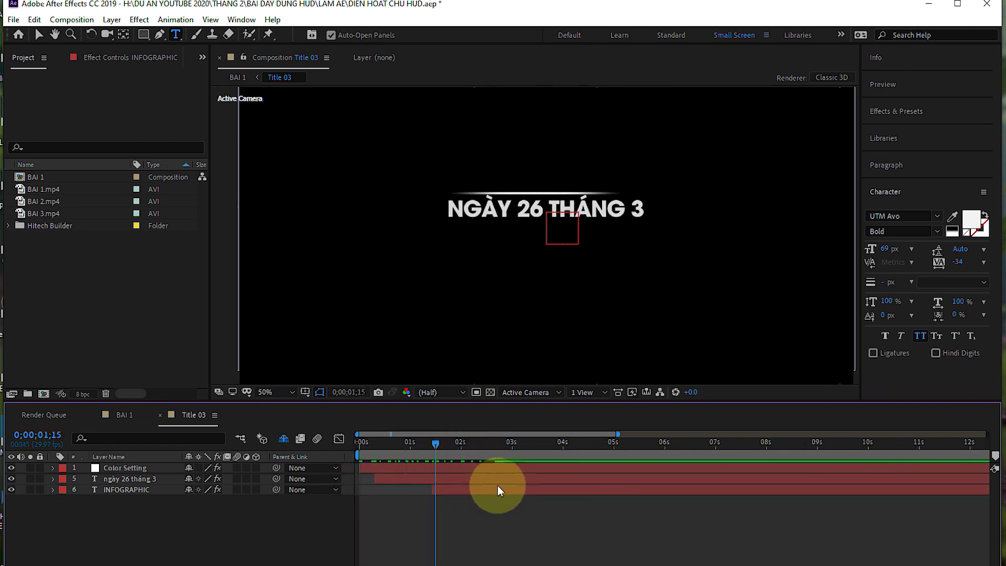
left_click(285, 441)
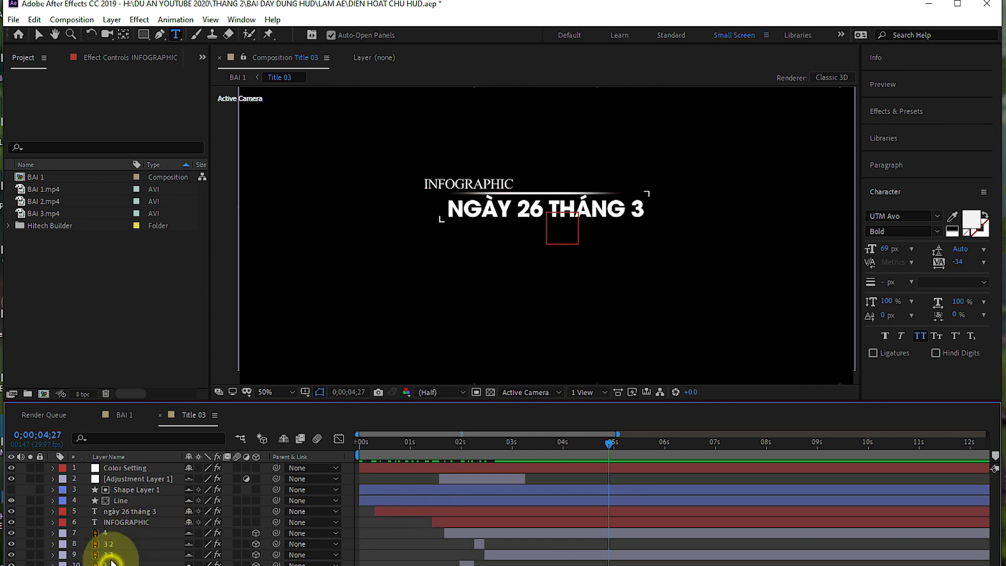
left_click(110, 533)
key("ctrl+Up")
key("ctrl+Up")
key("ctrl+Up")
key("ctrl+Up")
key("ctrl+Up")
key("ctrl+Up")
left_click(124, 534)
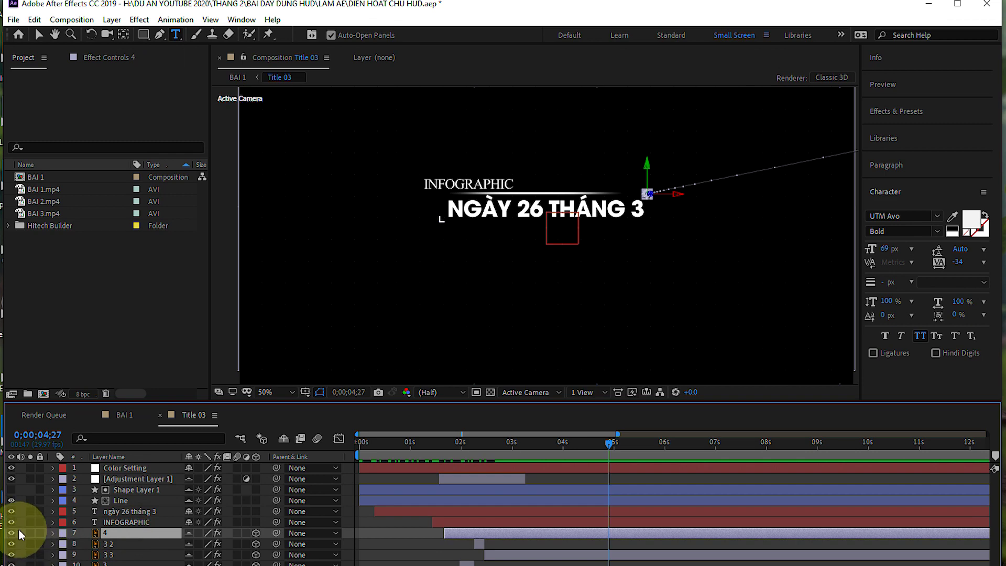
left_click(284, 438)
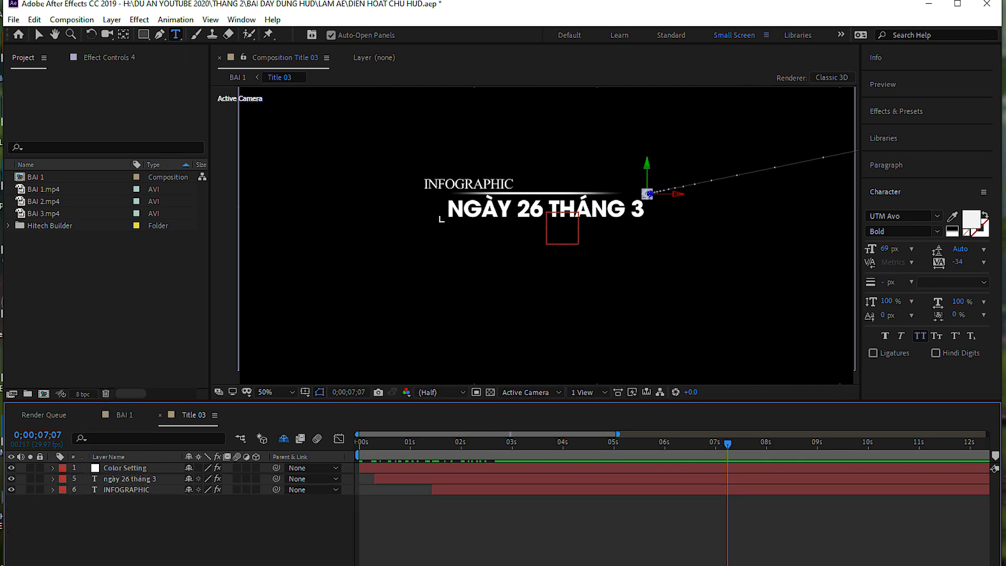
left_click(234, 79)
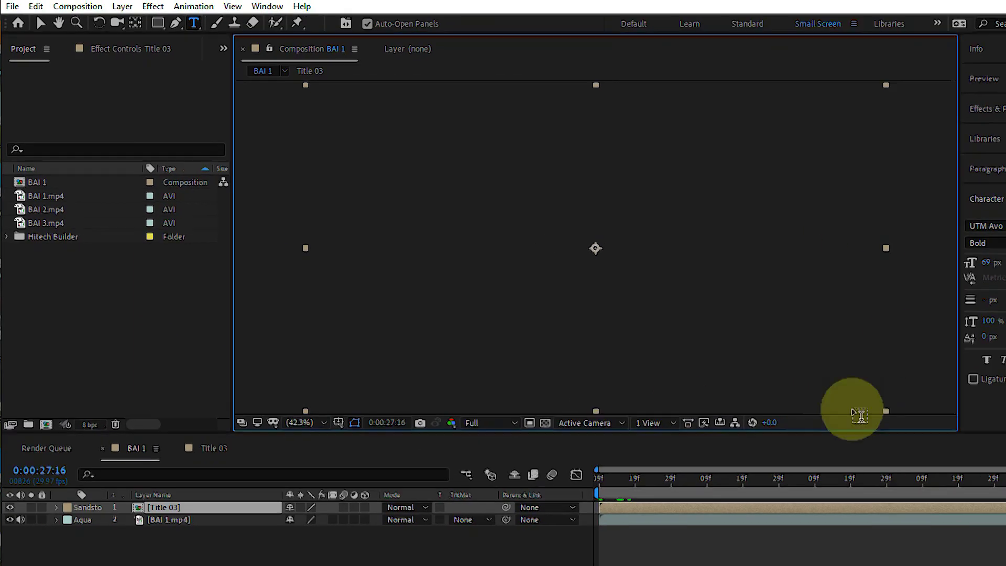
- Preview the new title, then run 3D Camera Tracker on the BAI 1.mp4 layer
mouse_move(659, 520)
left_mouse_down()
mouse_move(964, 524)
mouse_move(1003, 547)
left_mouse_up()
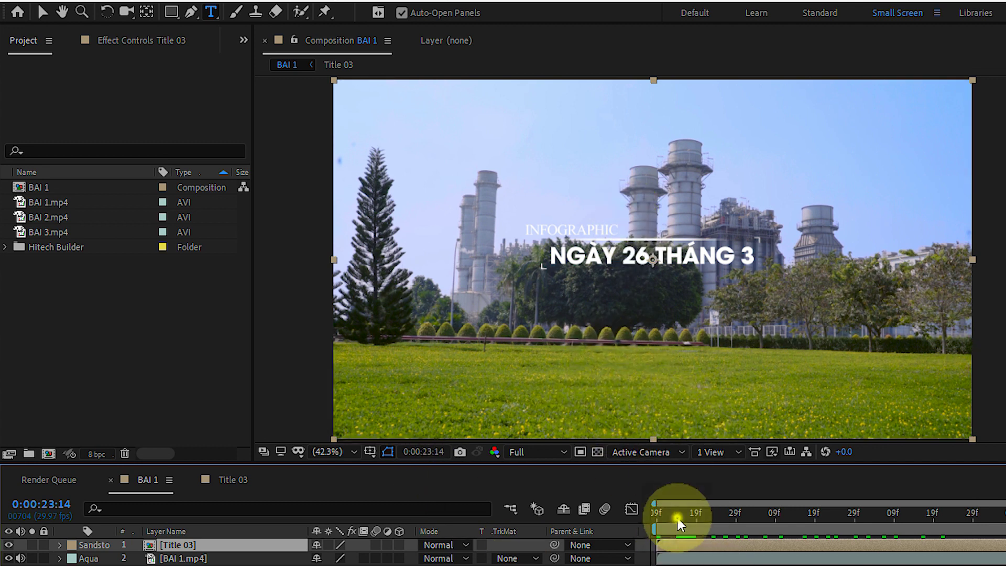
left_click(651, 512)
left_click(703, 561)
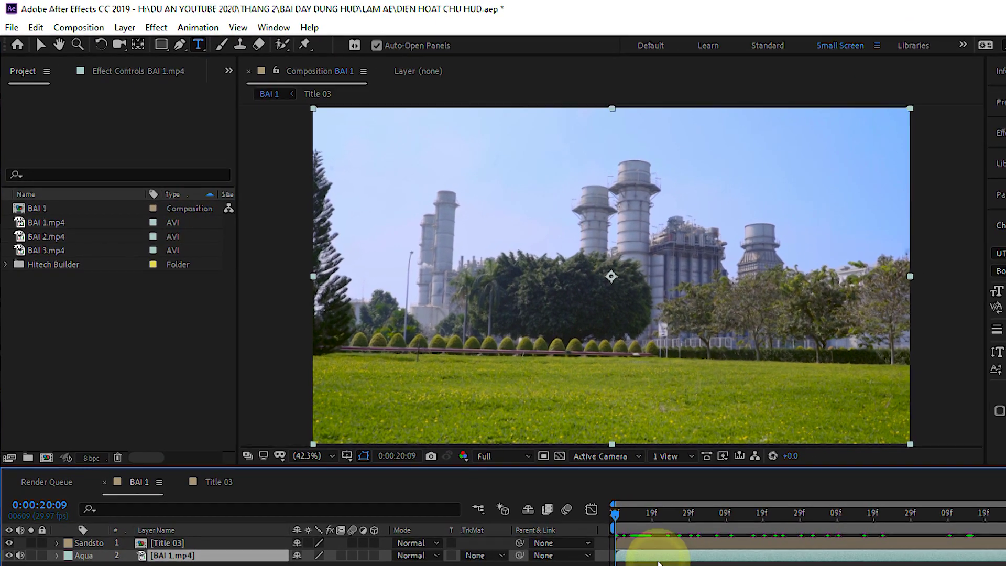
left_click(204, 30)
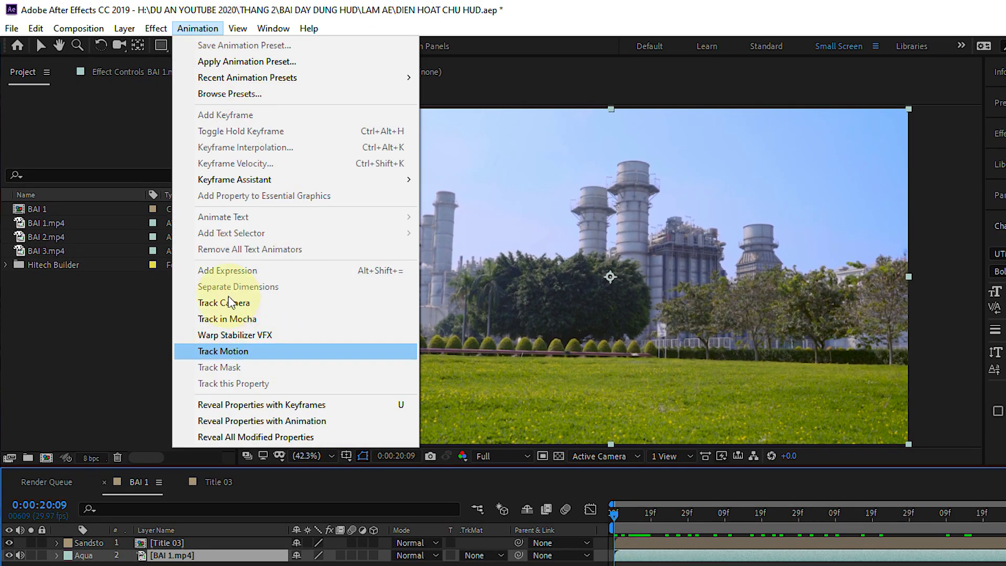
left_click(232, 306)
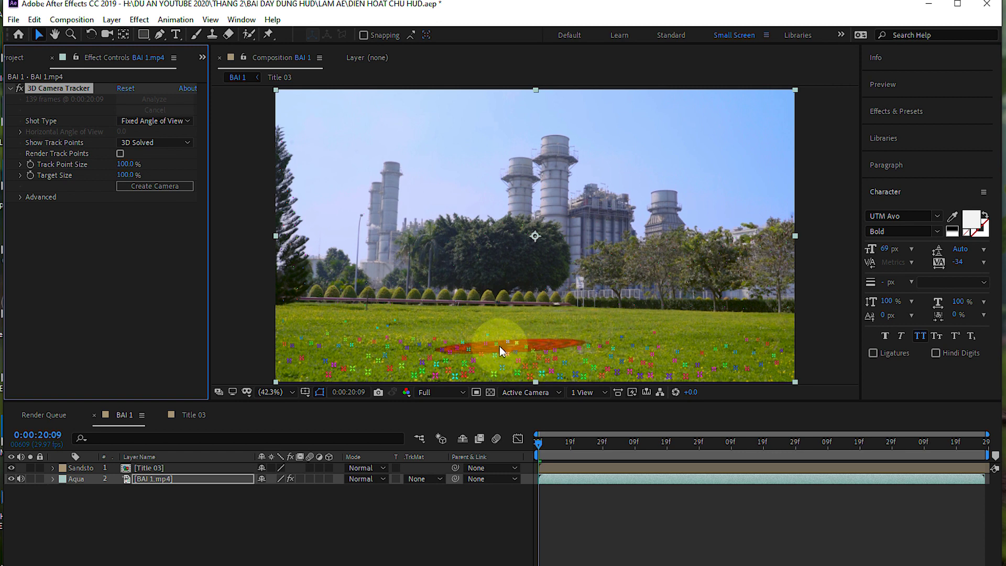
- At 0:00:21:02, set Track Point Size to 162% and Target Size to 121%
left_click(612, 445)
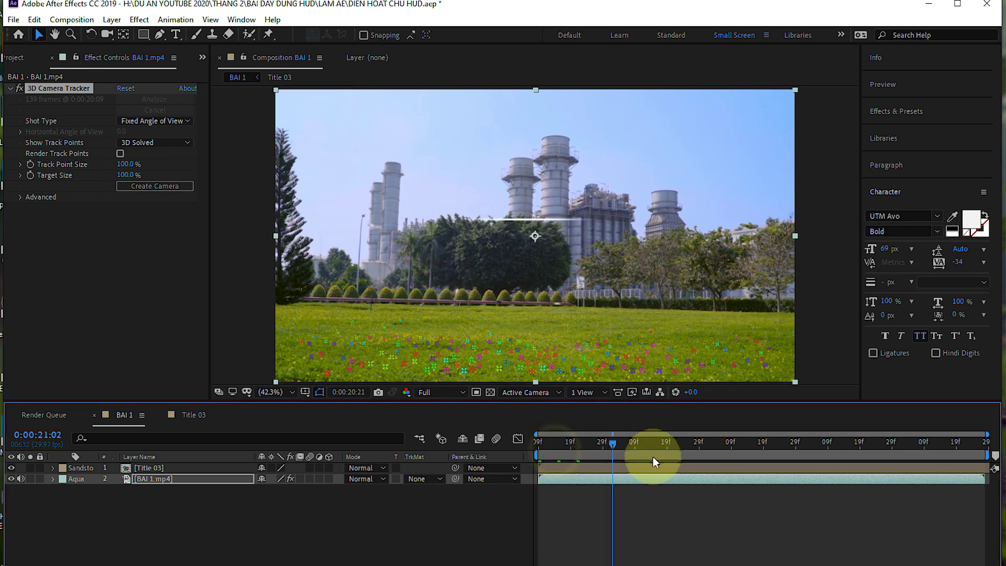
key("space")
left_click(588, 517)
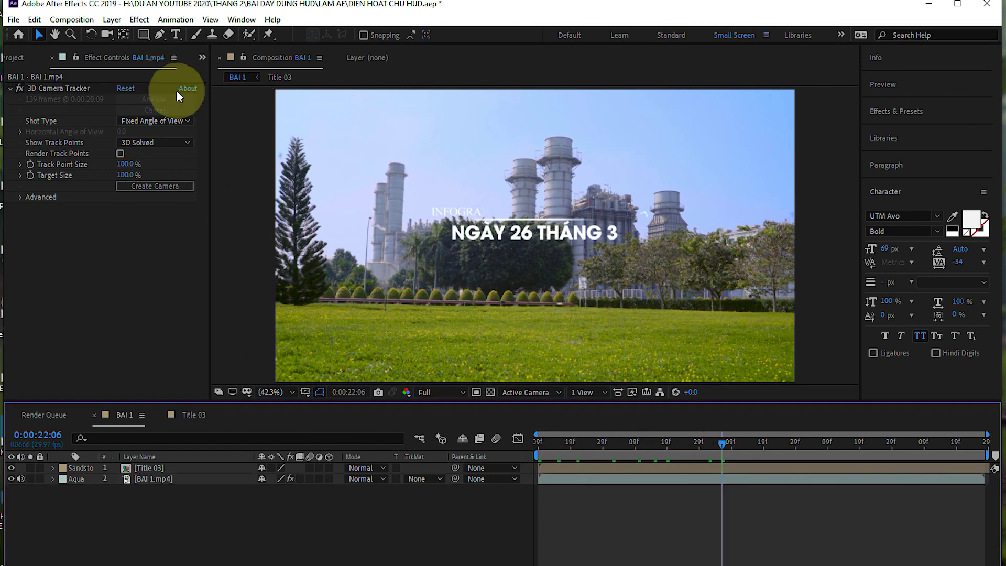
left_click(46, 88)
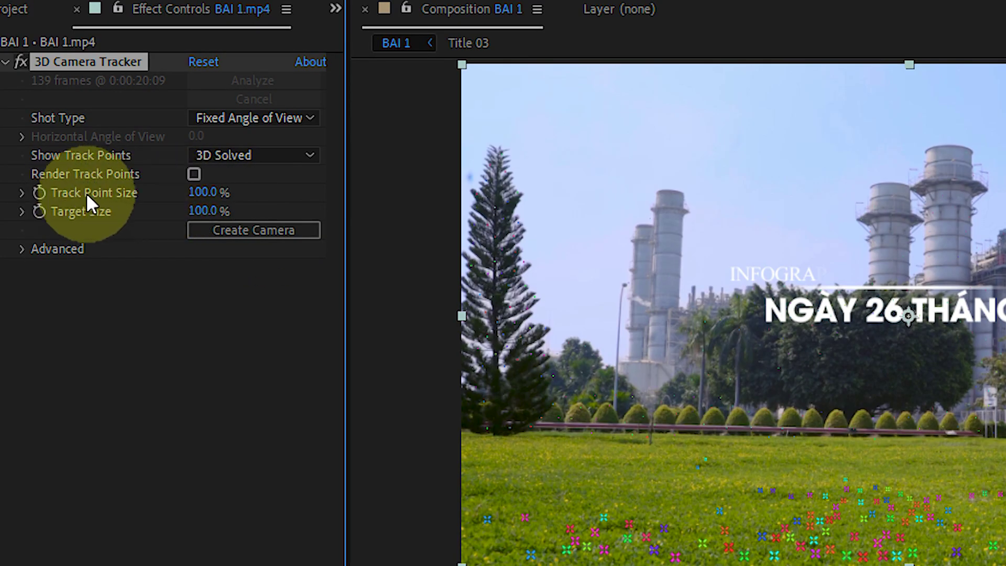
left_click_drag(247, 194, 290, 213)
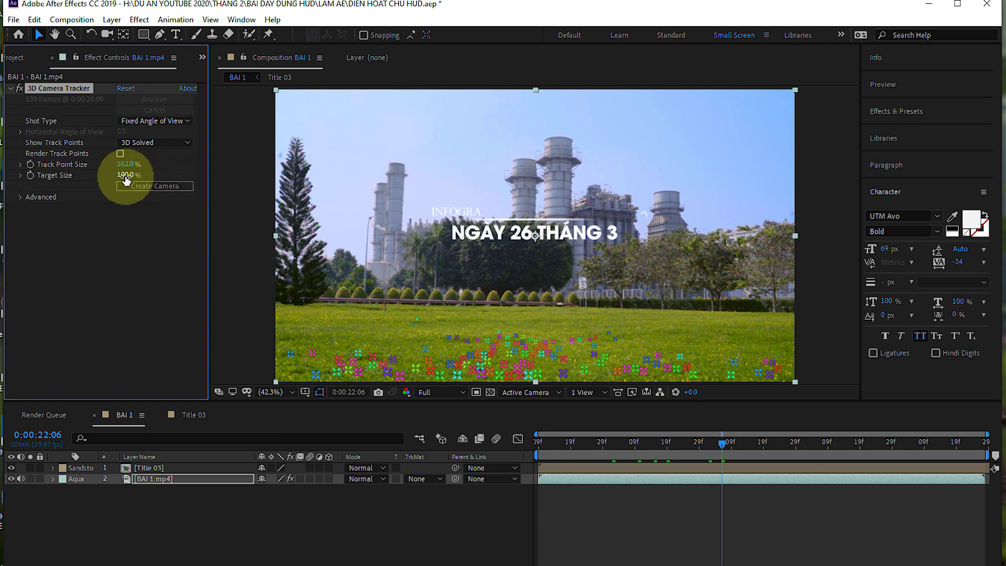
left_click_drag(128, 174, 157, 175)
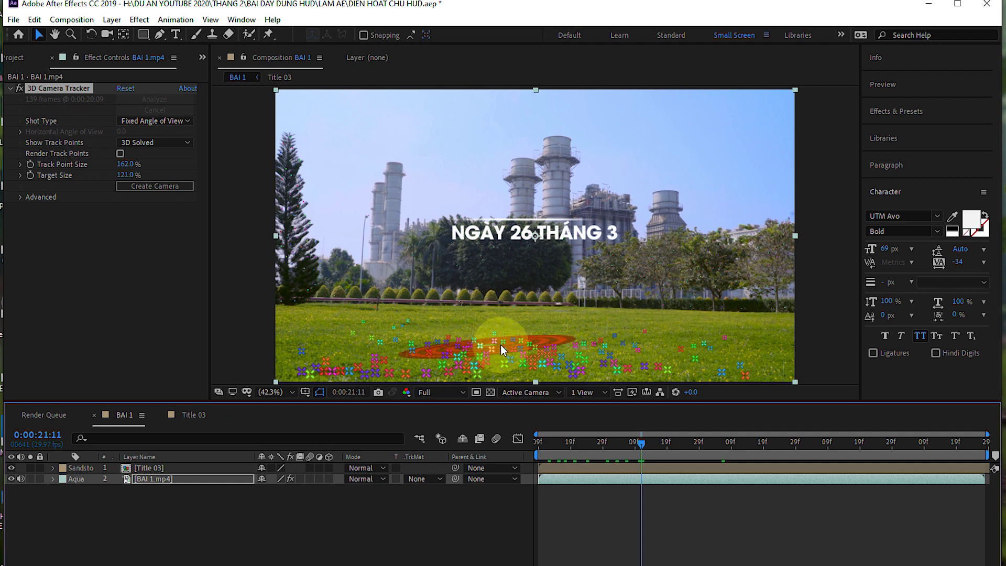
- Select a cluster of track points on the grass near the bottom centre
left_click(512, 346)
left_click(513, 347)
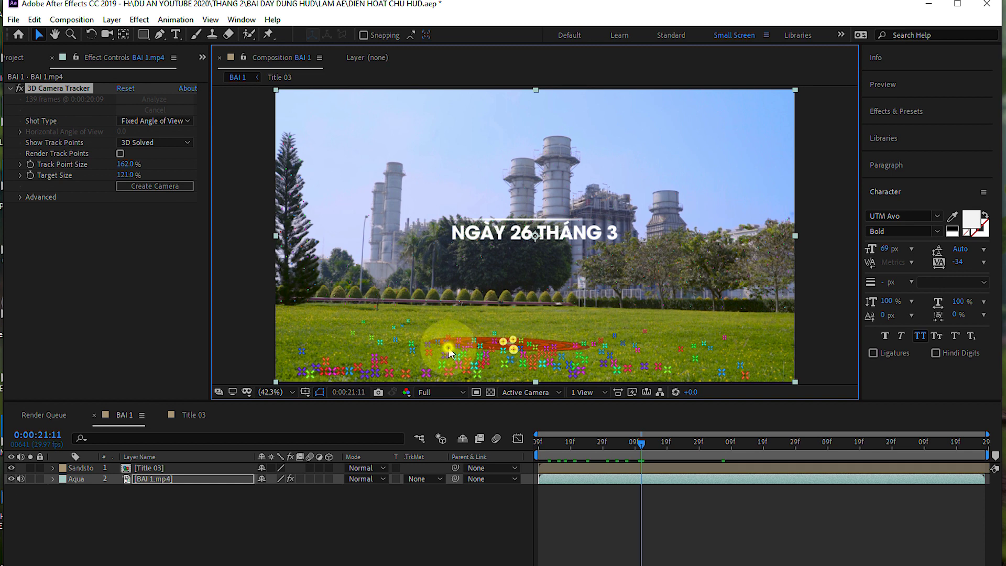
left_click(446, 344)
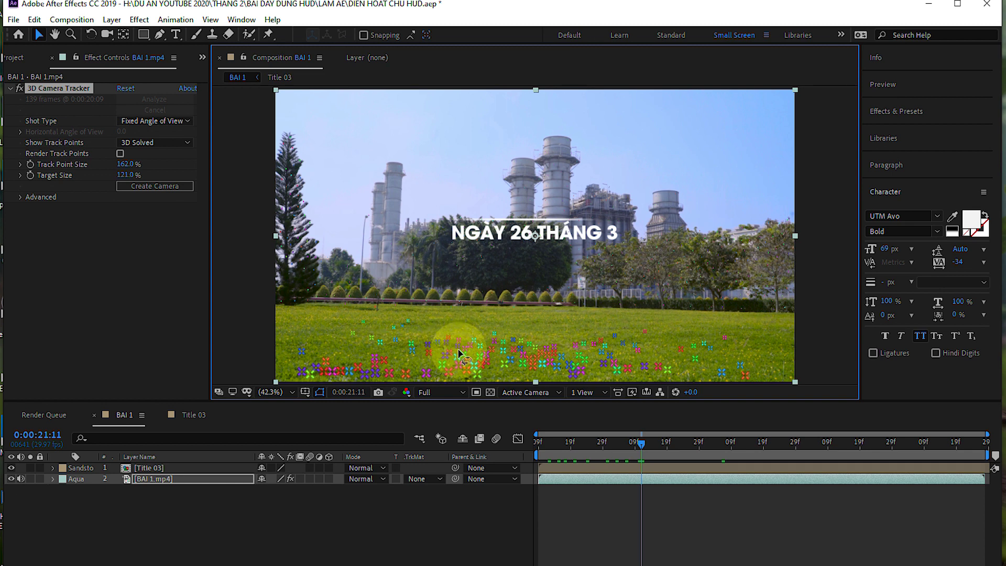
left_click(450, 352)
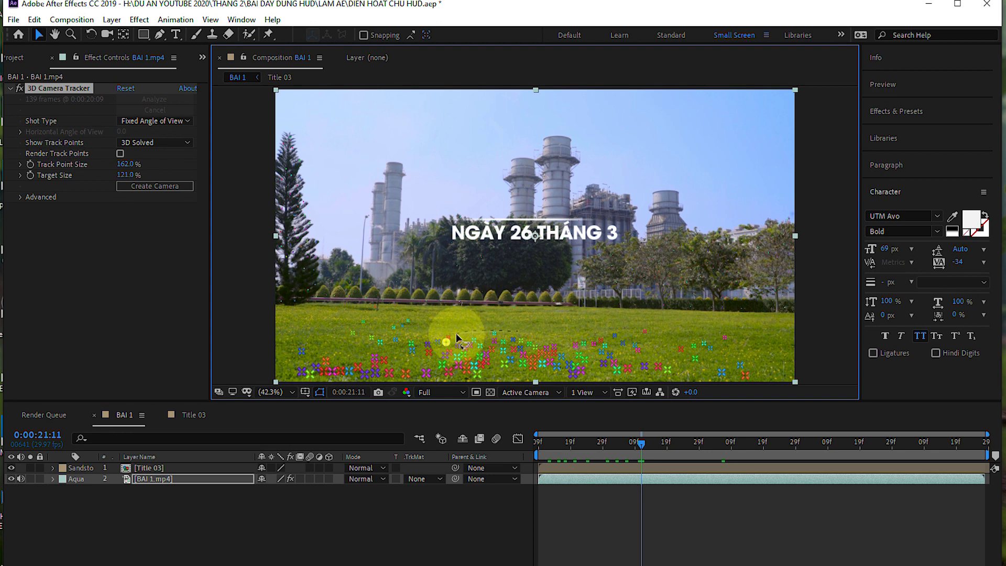
mouse_move(457, 338)
left_mouse_down()
mouse_move(544, 360)
mouse_move(524, 334)
left_mouse_up()
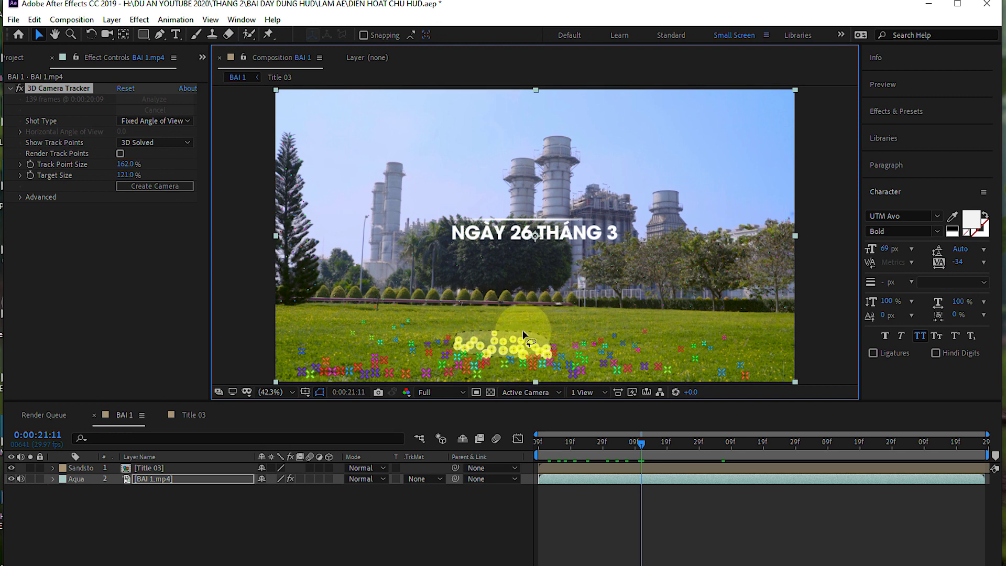
left_click_drag(521, 335, 500, 350)
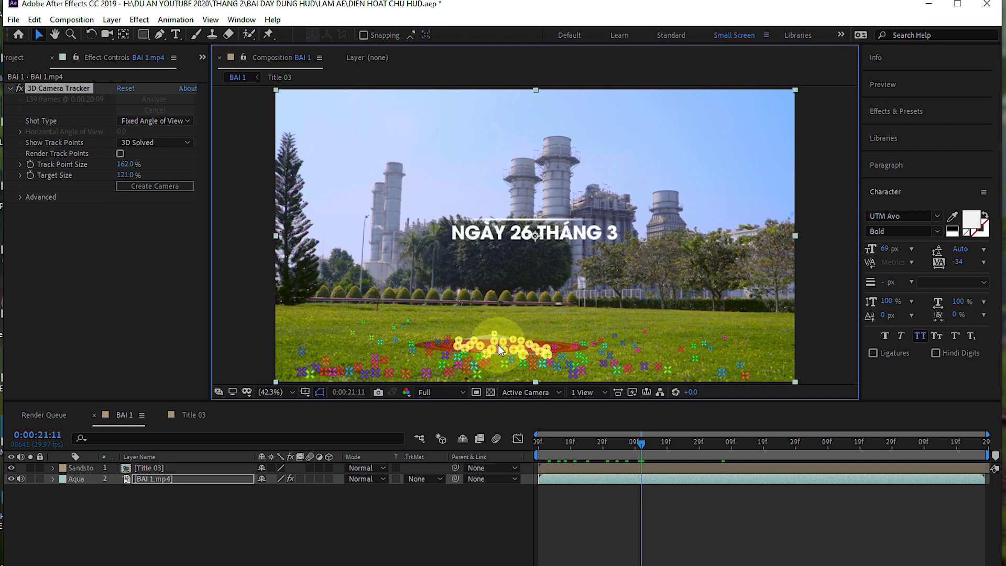
- Create a null and camera from the selected grass points, then check both new layers
right_click(498, 345)
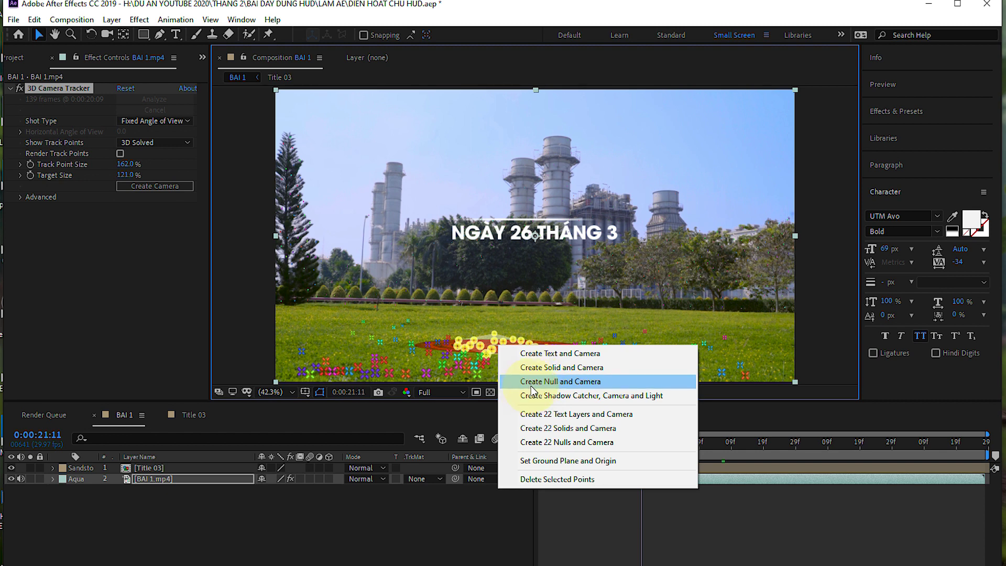
left_click(566, 387)
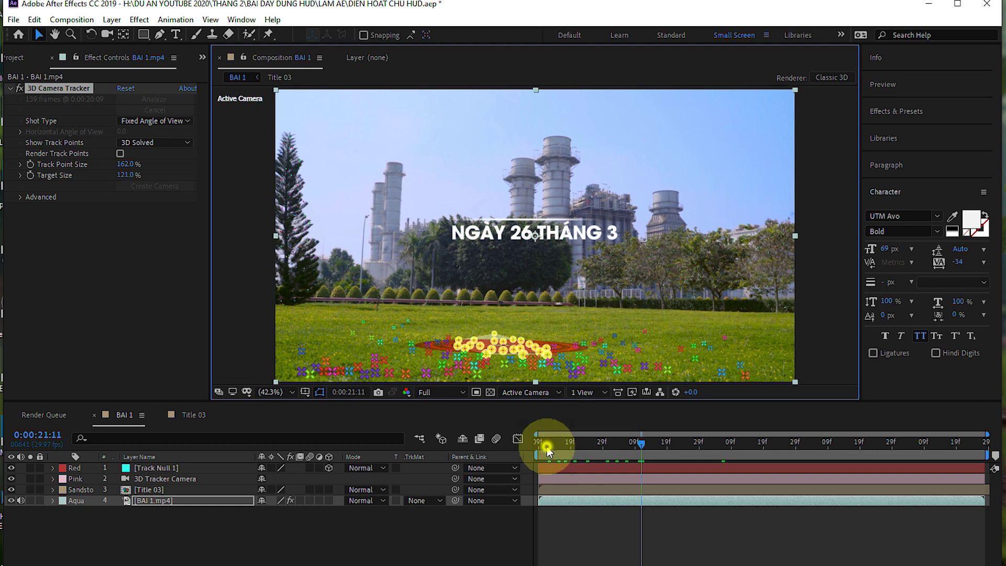
left_click(543, 450)
left_click(158, 478)
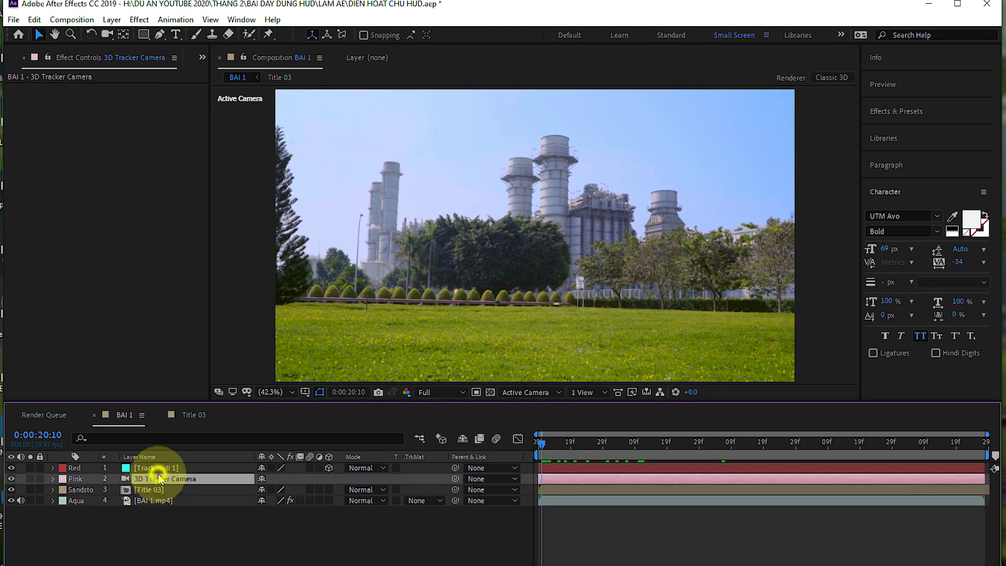
left_click(569, 468)
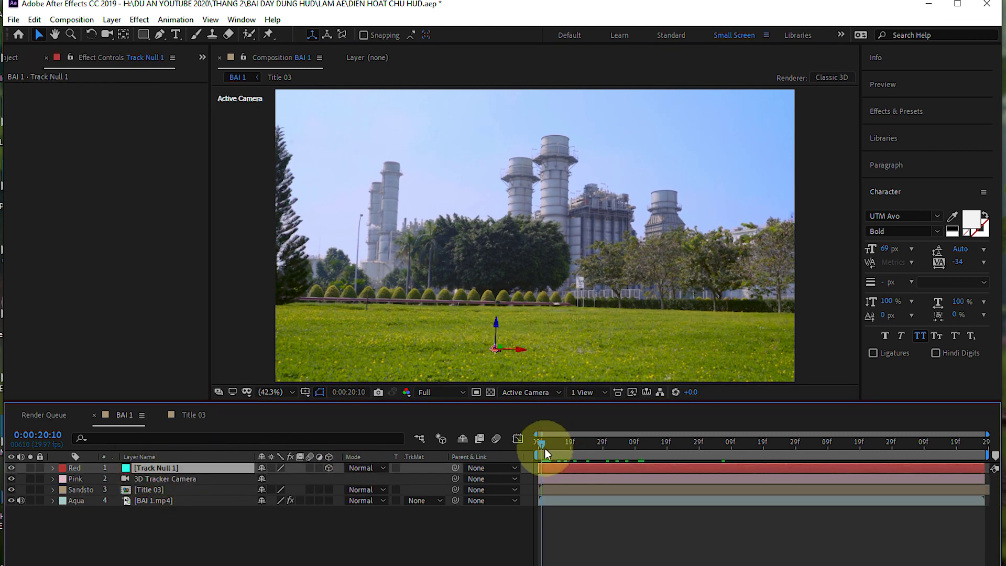
- At 0:00:22:21, make Title 03 a 3D layer and preview it against the tracked camera
left_click_drag(540, 445, 768, 446)
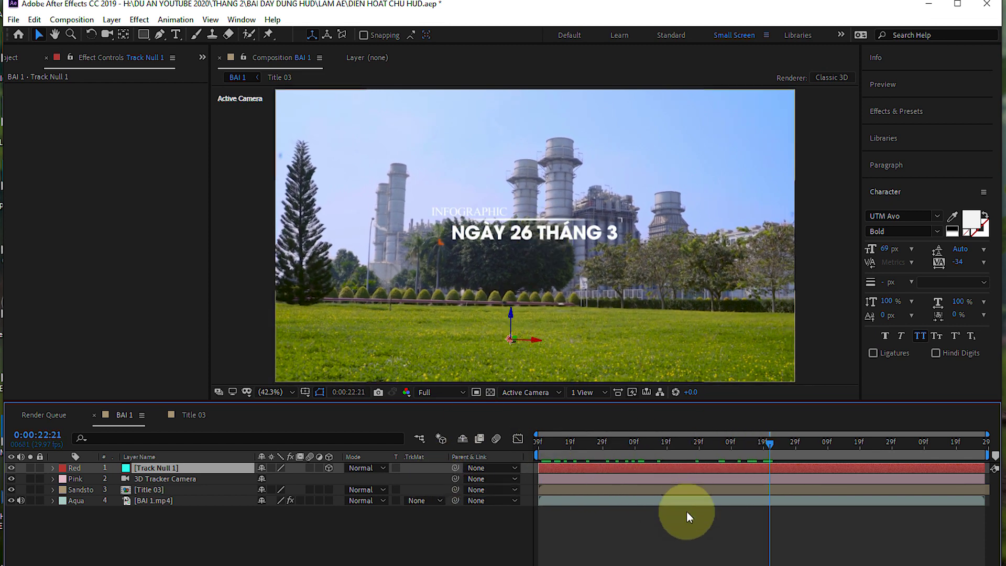
left_click(682, 489)
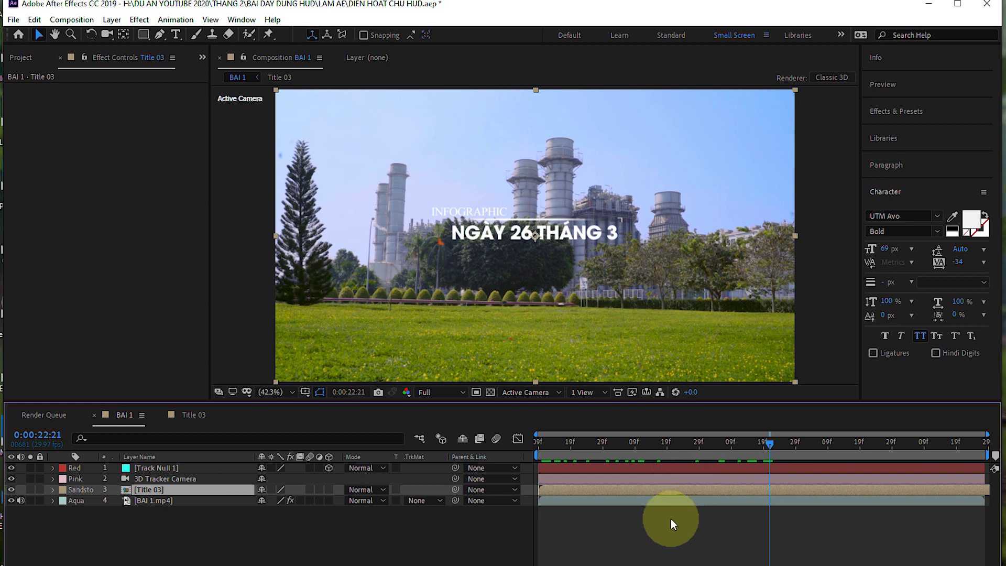
left_click(240, 545)
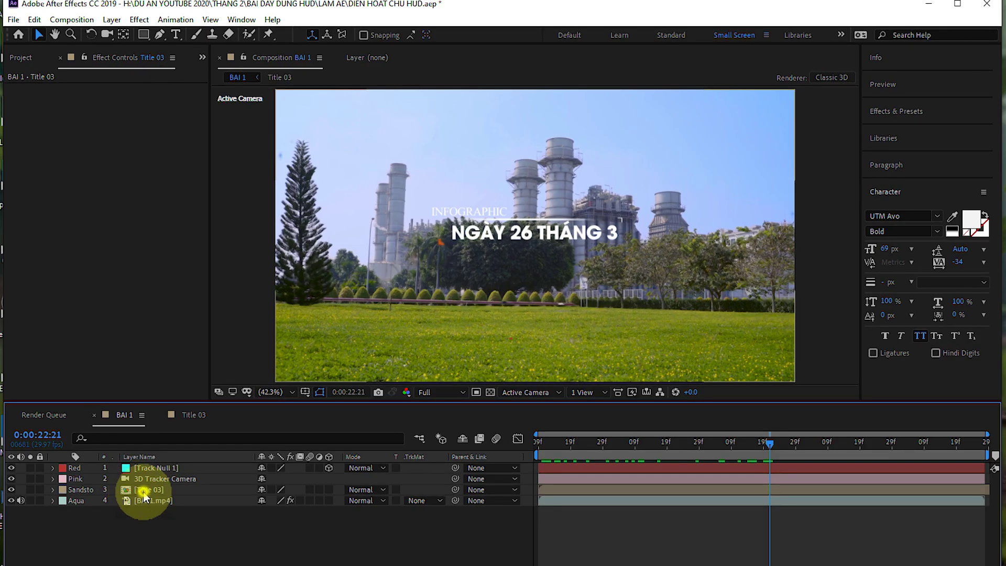
left_click(146, 492)
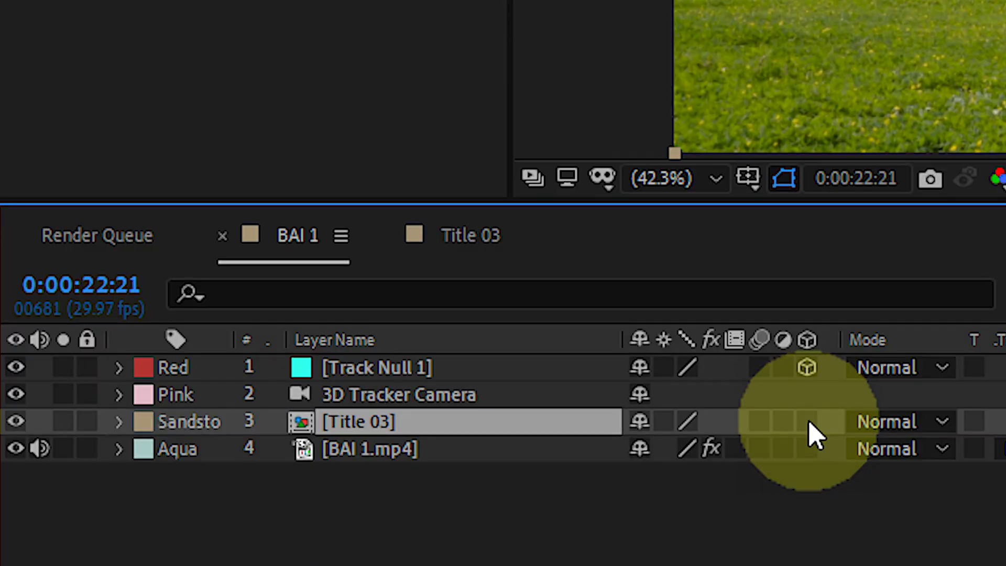
left_click(807, 421)
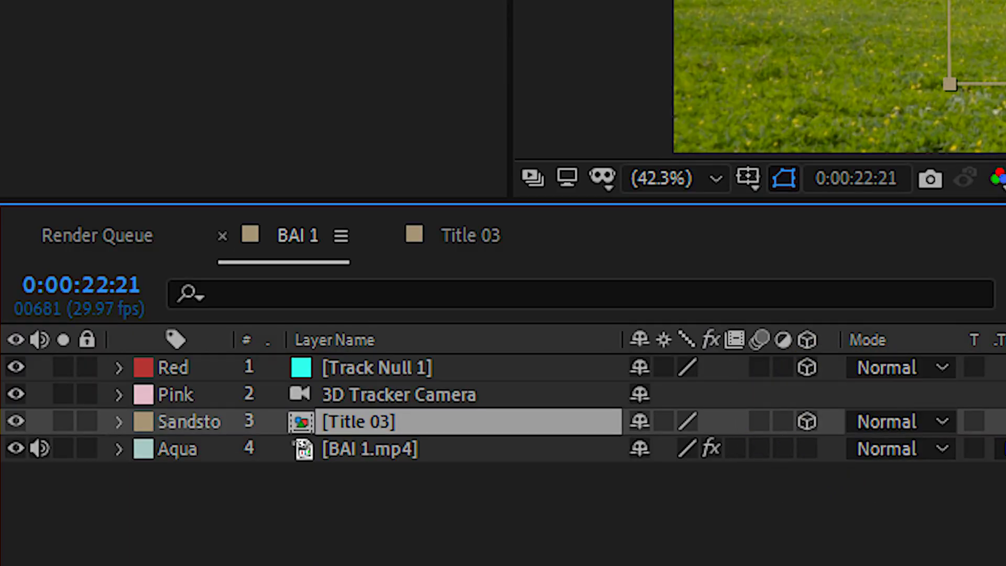
left_click(582, 443)
key("space")
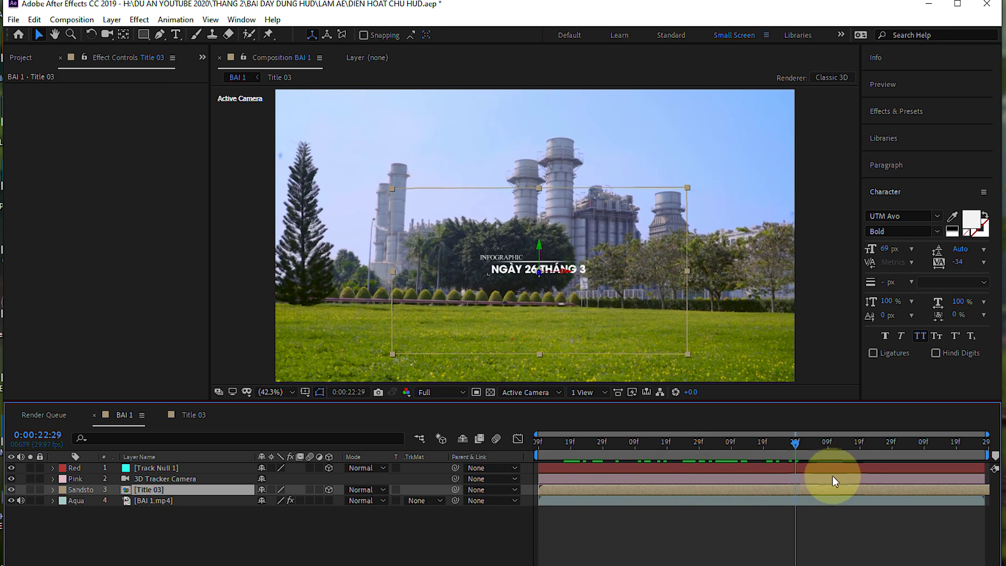
key("space")
key("space")
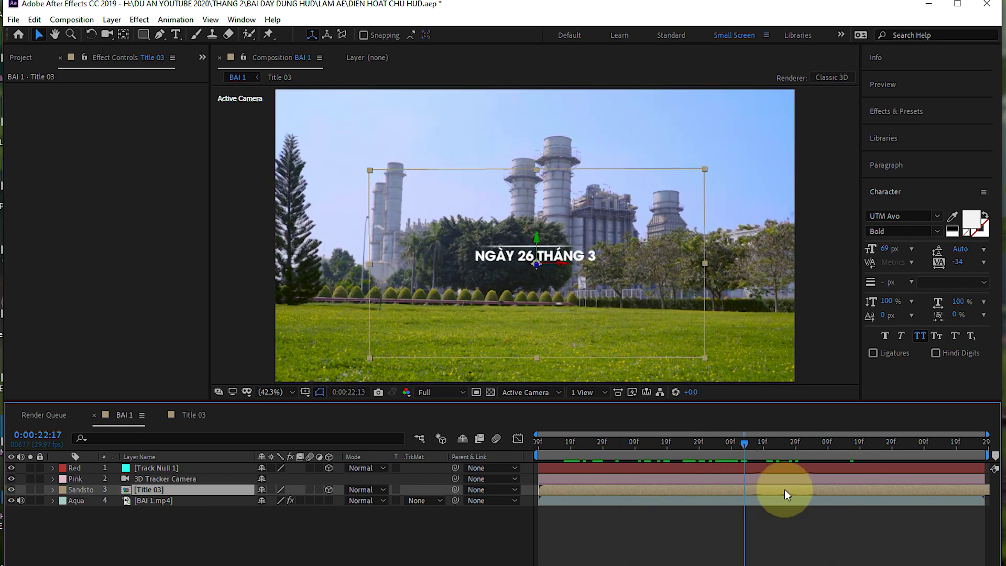
- At 0:00:23:26, reveal the Position values of Track Null 1 and Title 03
left_click(662, 469)
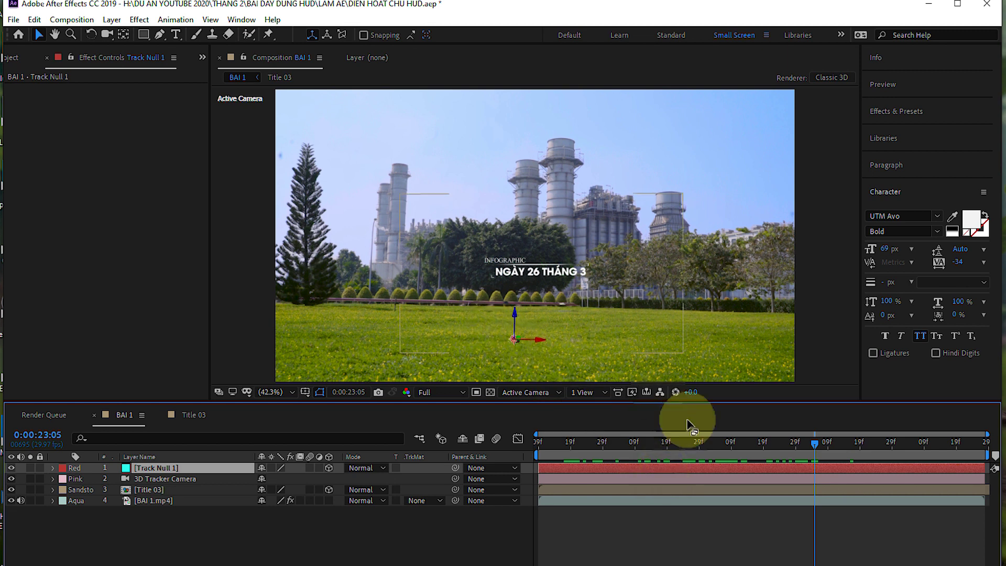
left_click(775, 442)
left_click_drag(818, 444, 882, 445)
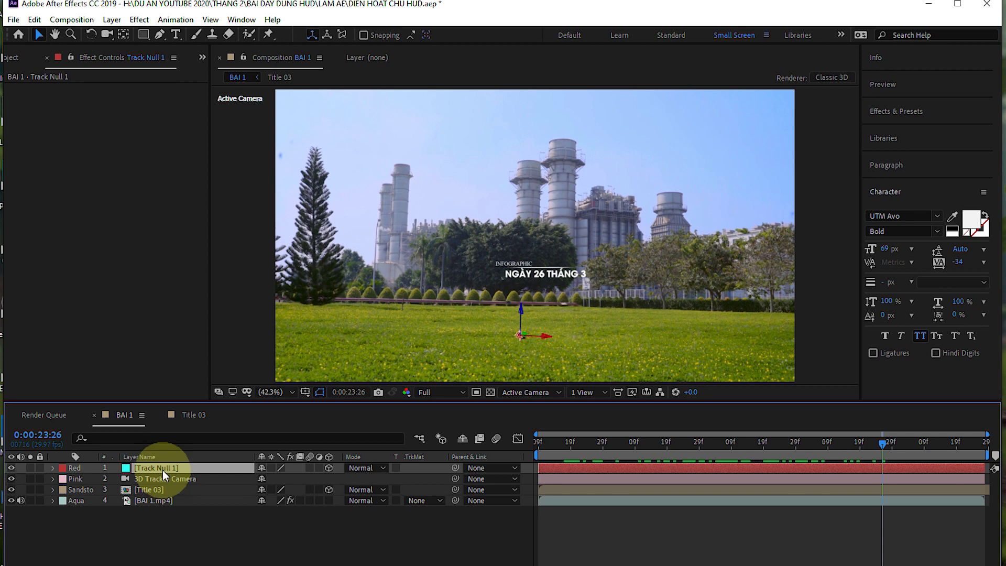
key("p")
left_click(162, 499)
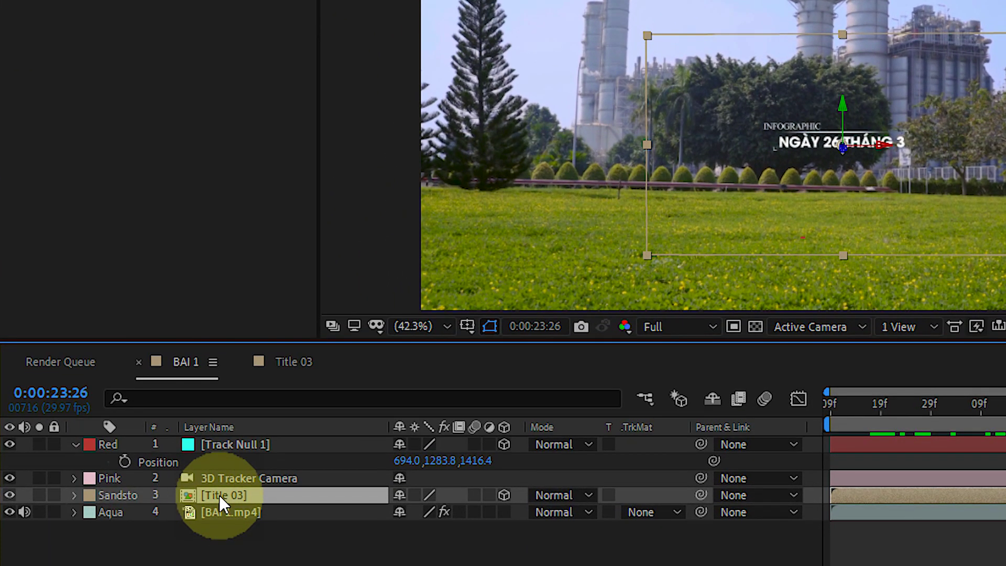
key("p")
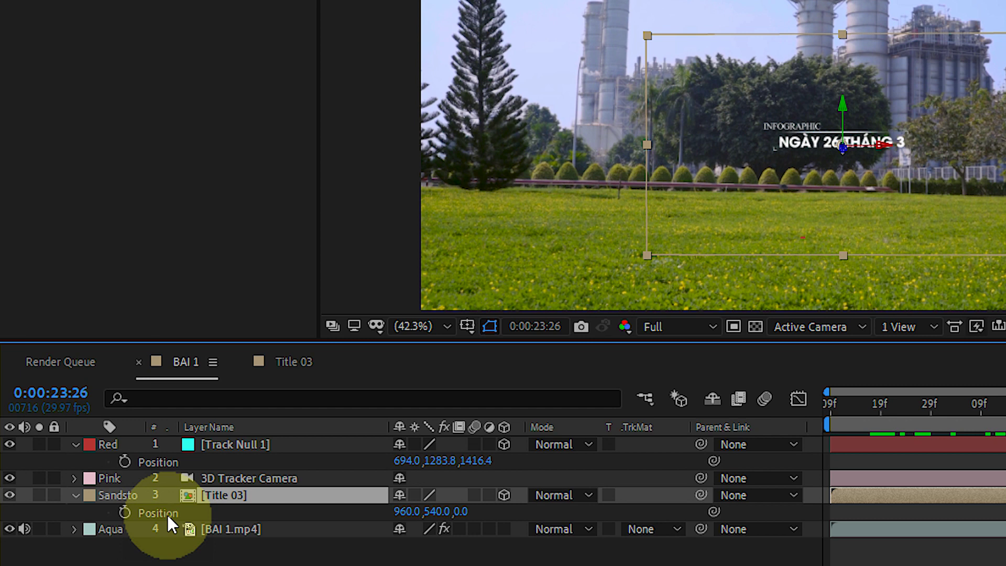
- Copy Track Null 1's Position (694.0, 1283.8, 1416.4) and paste it onto Title 03's Position
left_click(166, 514)
left_click(157, 463)
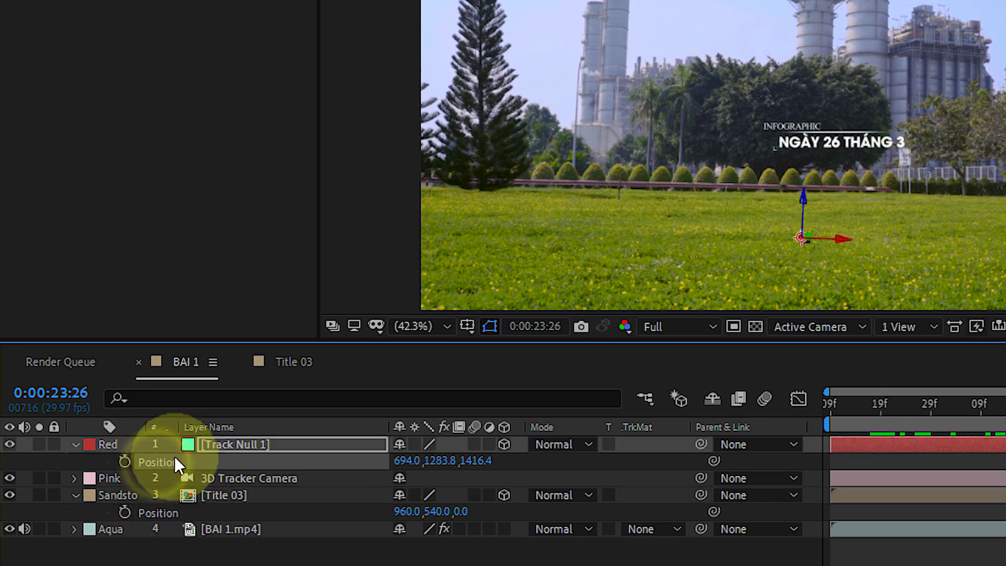
left_click(98, 460)
left_click(159, 464)
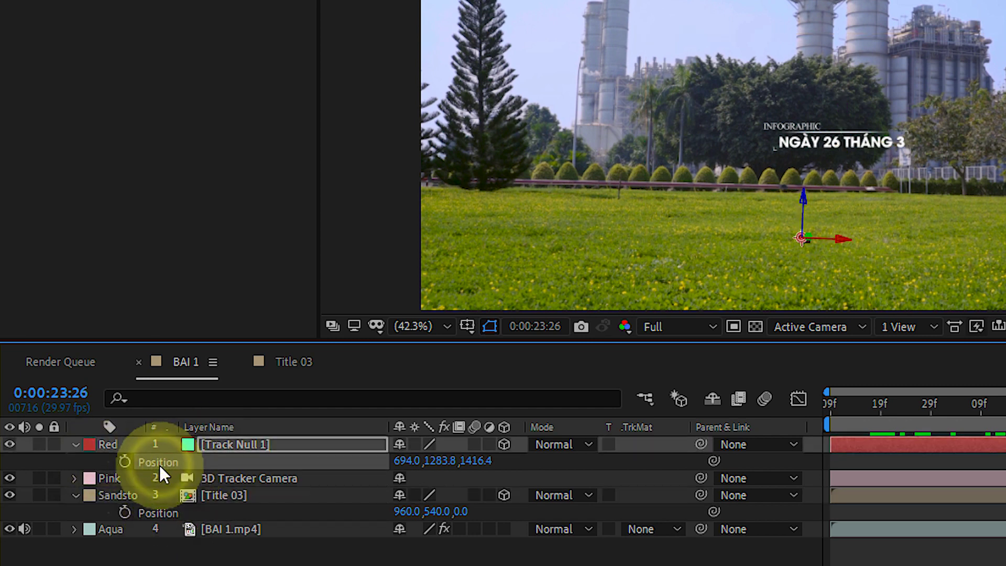
left_click(89, 460)
left_click(162, 465)
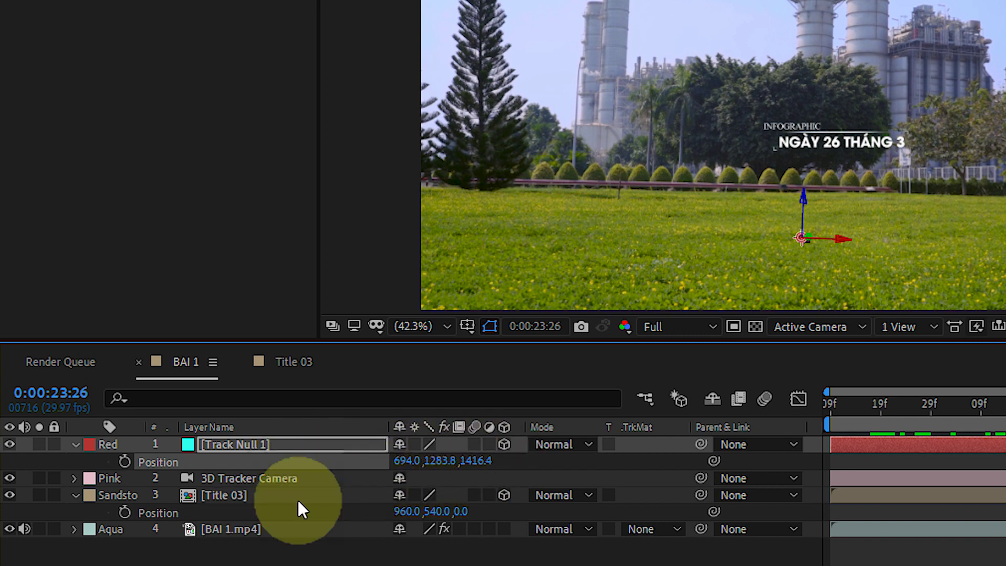
left_click(224, 495)
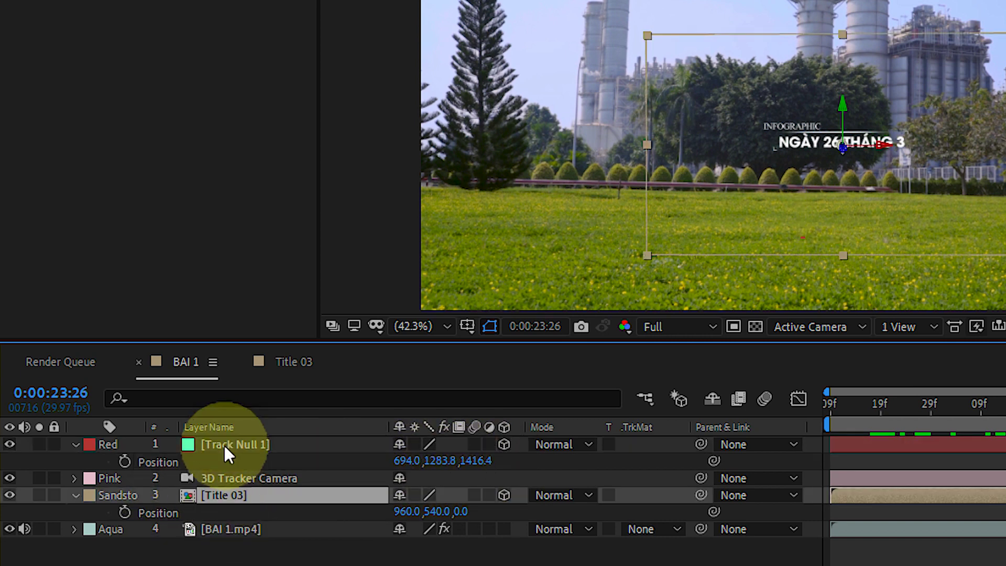
left_click(160, 519)
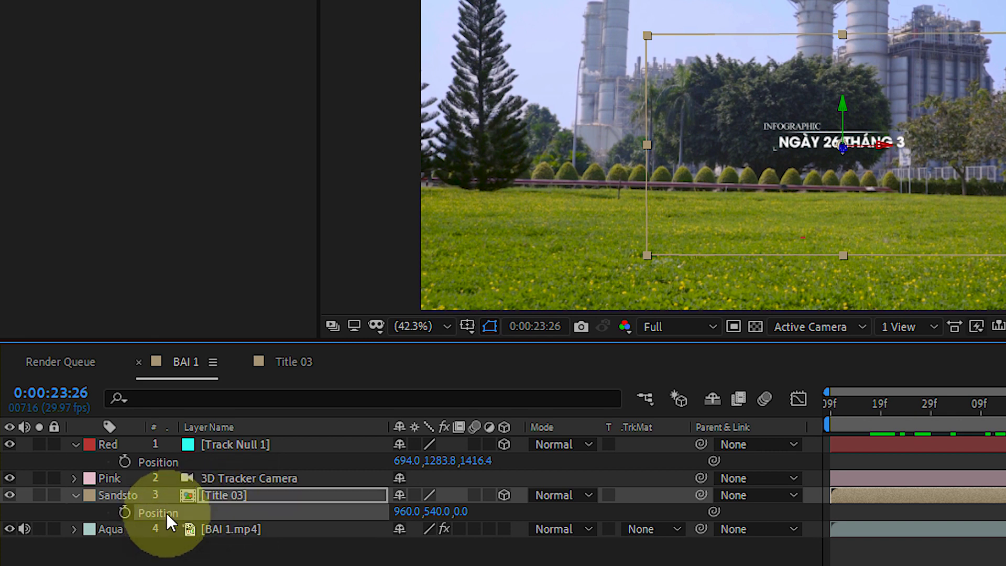
key("ctrl+v")
- Preview the tracked title from 0:00:20:16, then scale Title 03 up to 398%
left_click(865, 408)
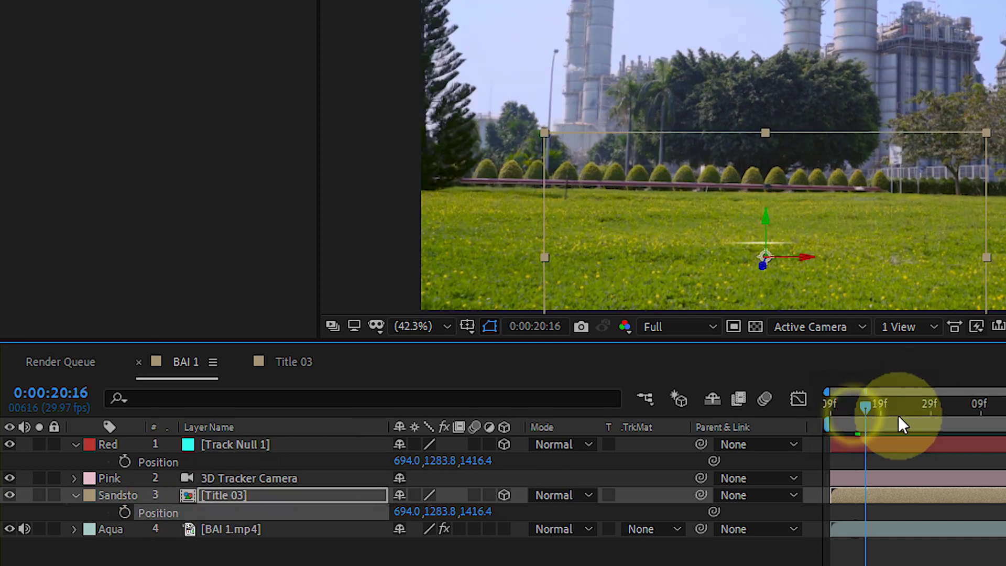
key("space")
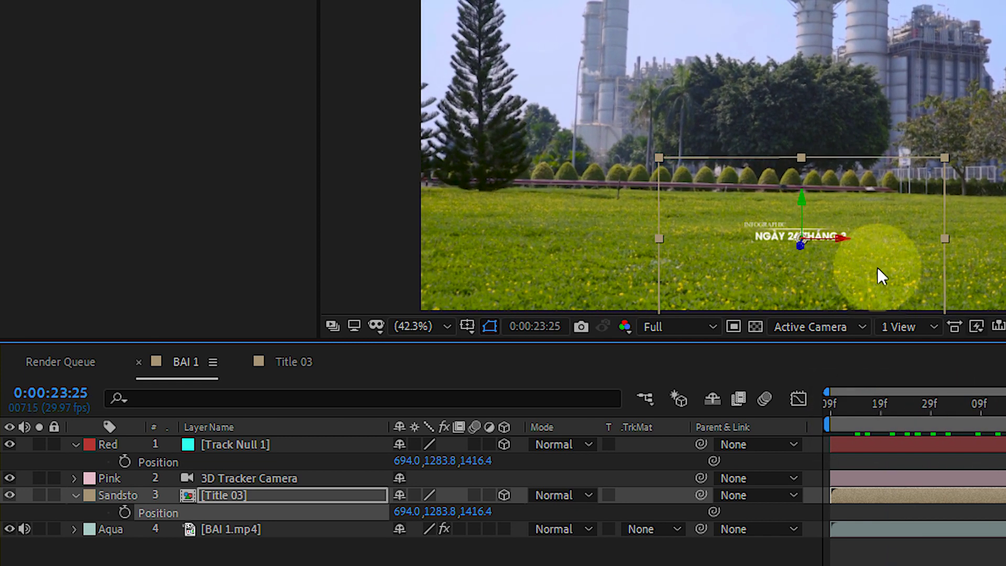
left_click(246, 444)
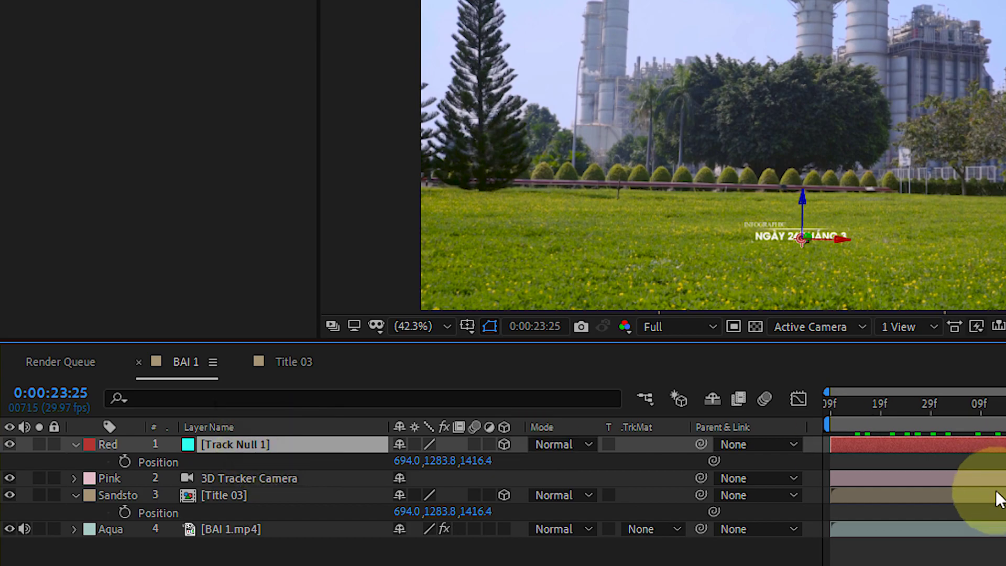
left_click(302, 500)
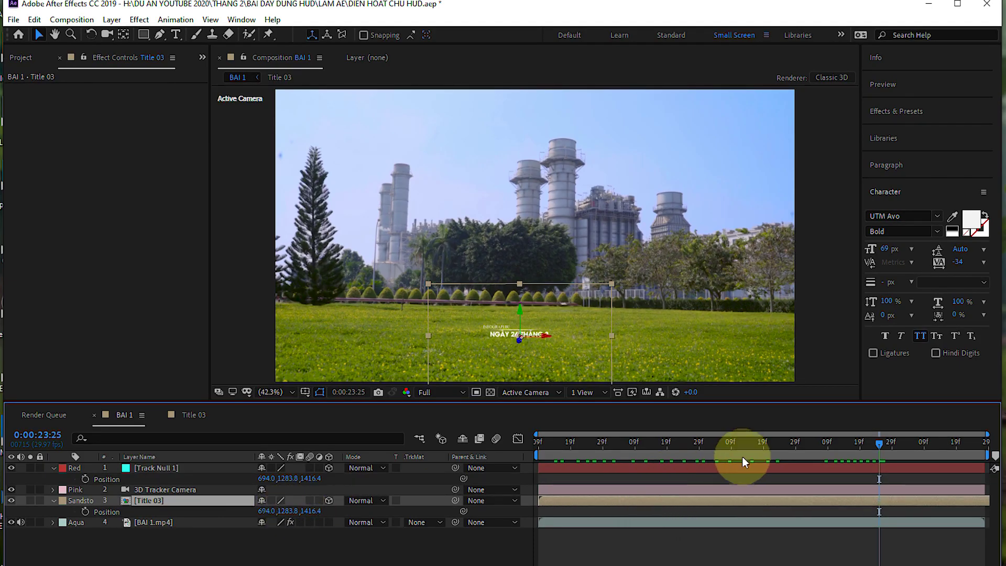
key("s")
left_click_drag(277, 510, 458, 503)
- Scrub through the shot to check the scaled title, sliding the Title 03 layer in time
left_click_drag(700, 437, 840, 445)
left_click_drag(641, 465, 975, 469)
left_click(795, 502)
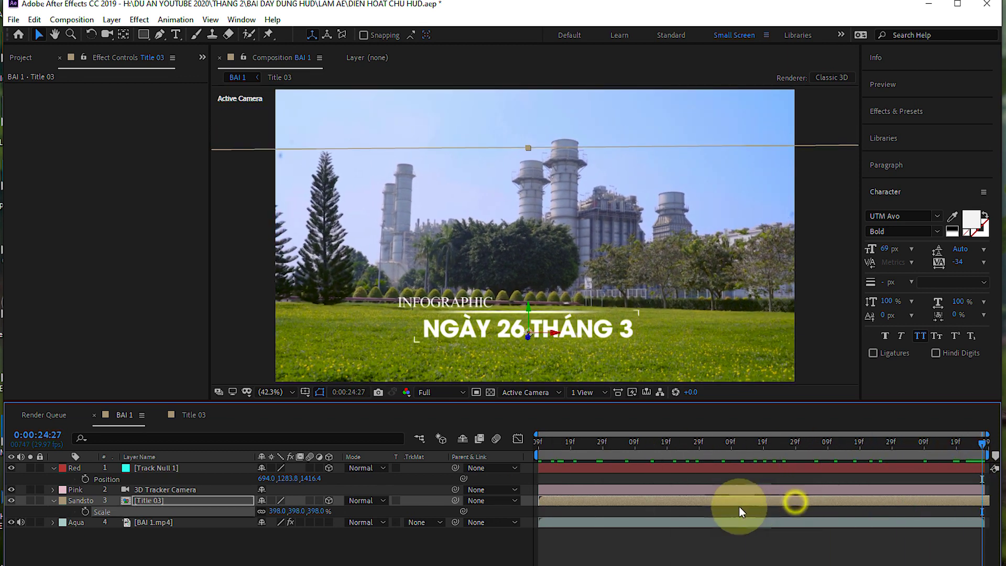
left_click_drag(740, 508, 530, 517)
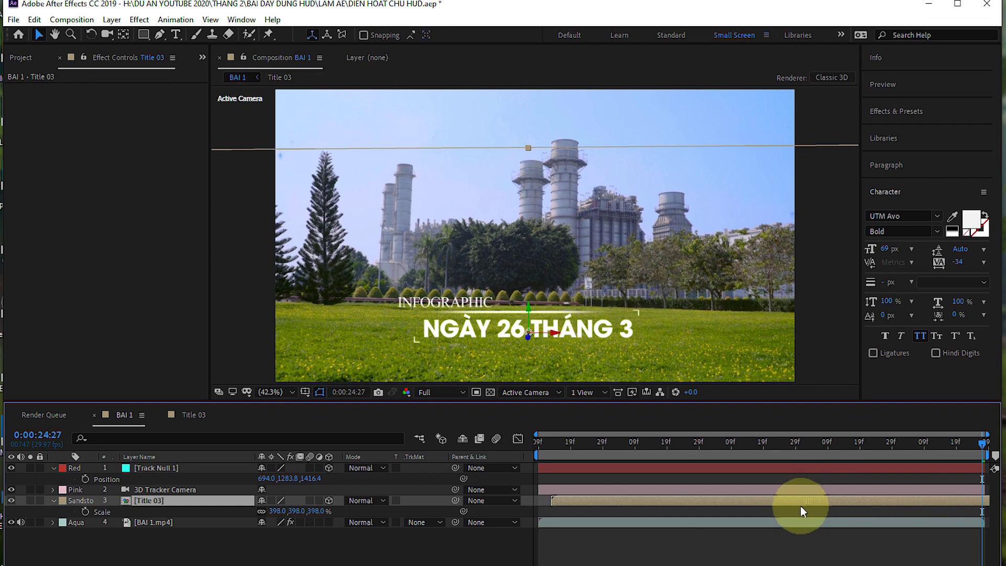
left_click_drag(561, 457, 860, 482)
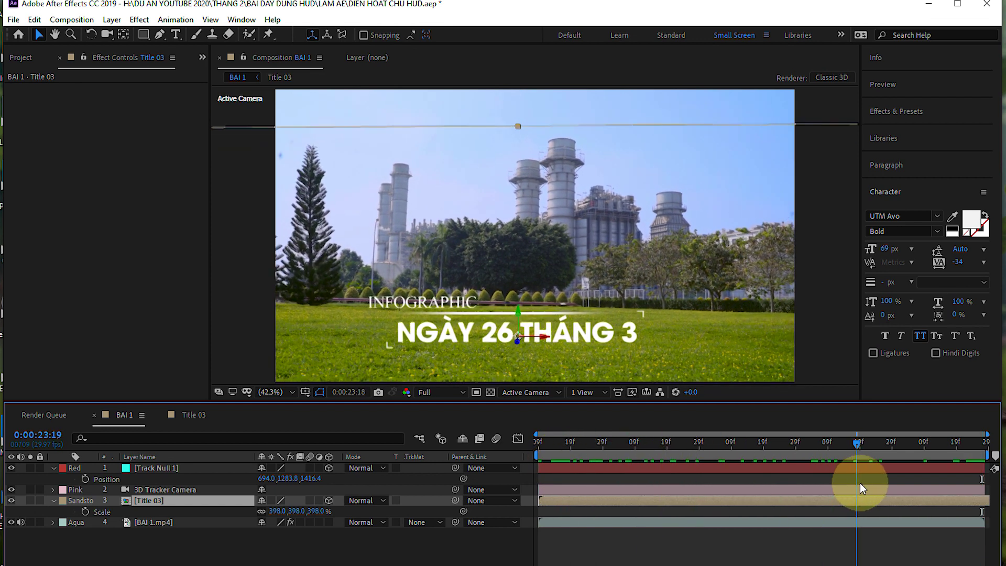
left_click(775, 535)
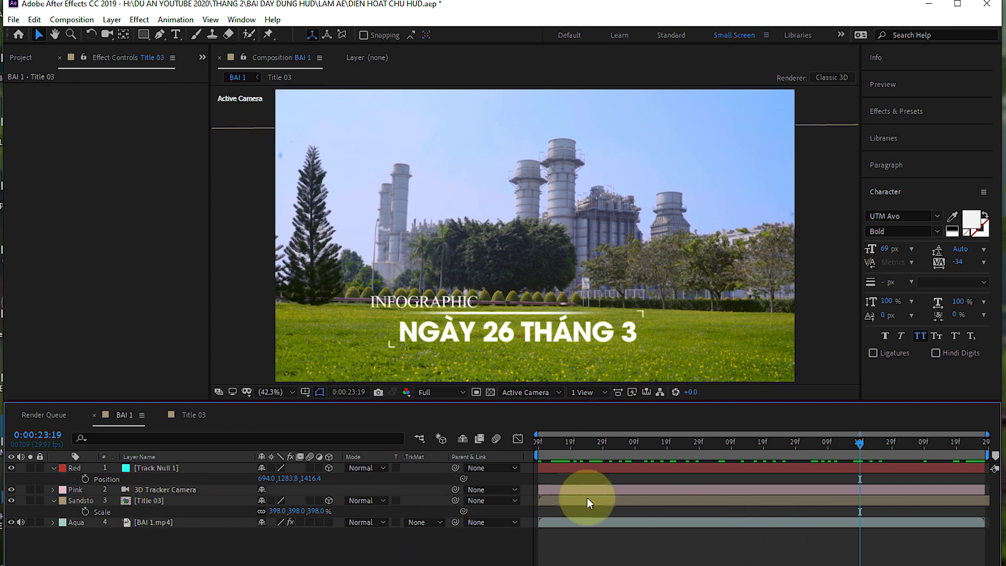
left_click(572, 504)
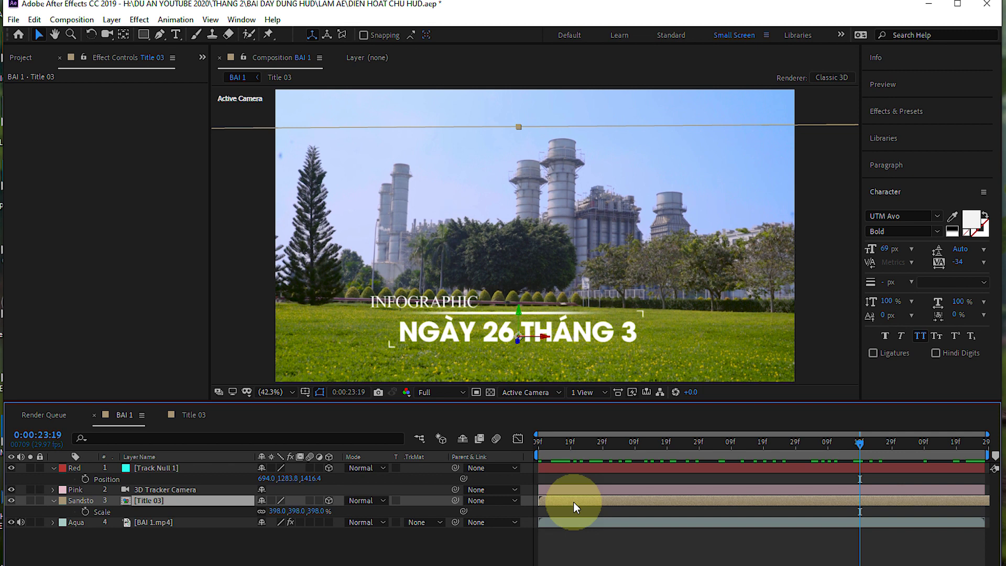
- Duplicate Title 03 and lower the copy's anchor point slightly with the Pan Behind tool
key("ctrl+d")
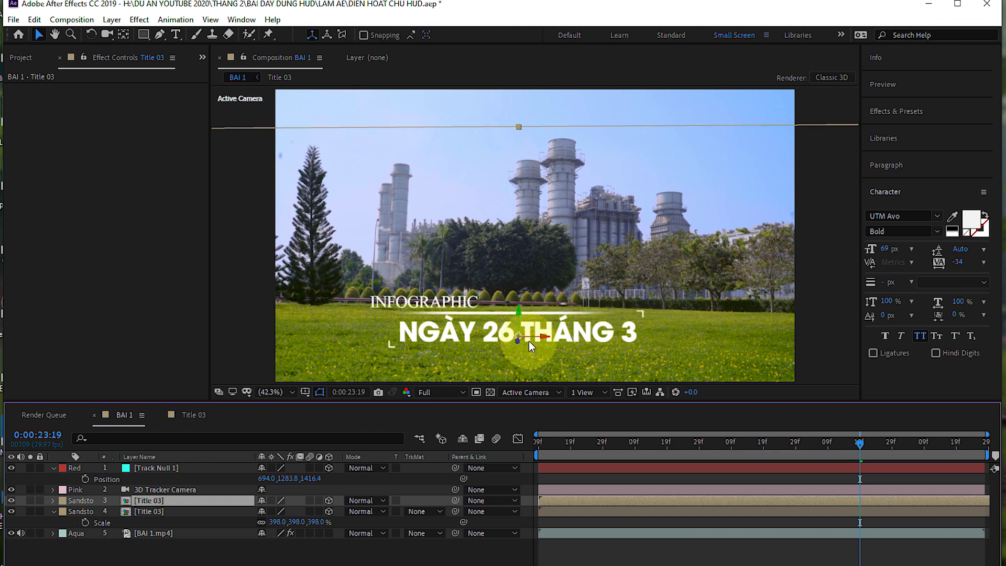
left_click(122, 35)
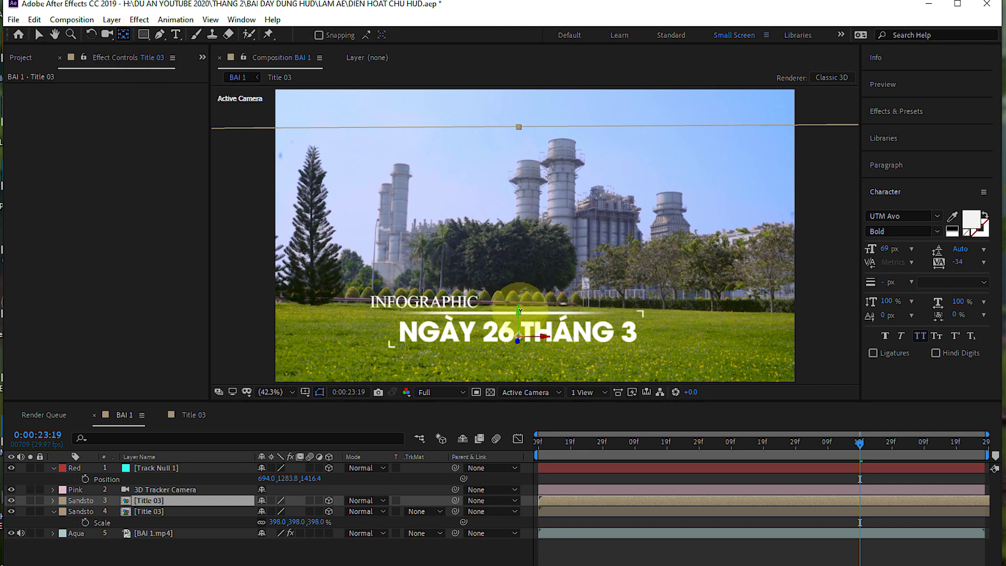
left_click_drag(518, 309, 518, 313)
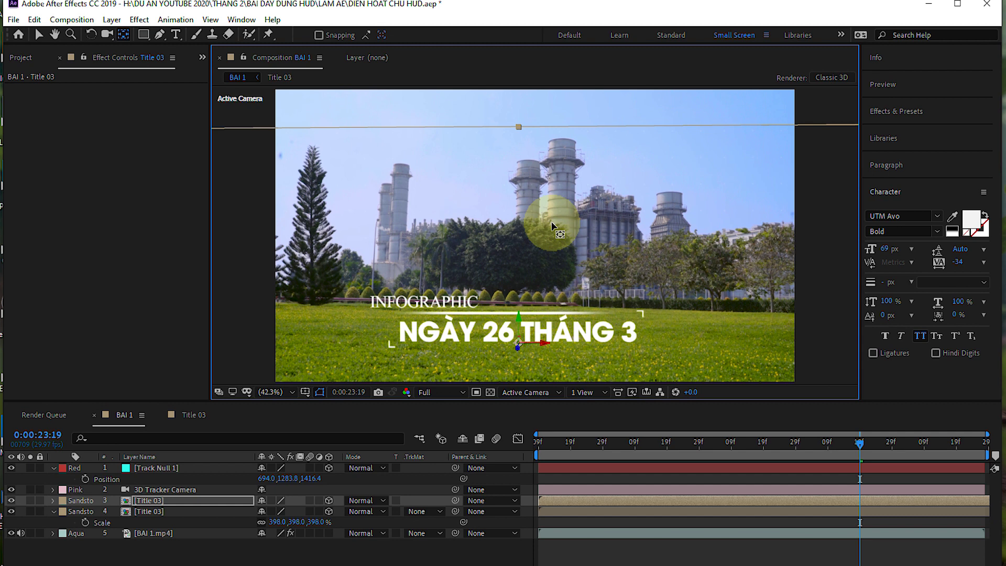
key("v")
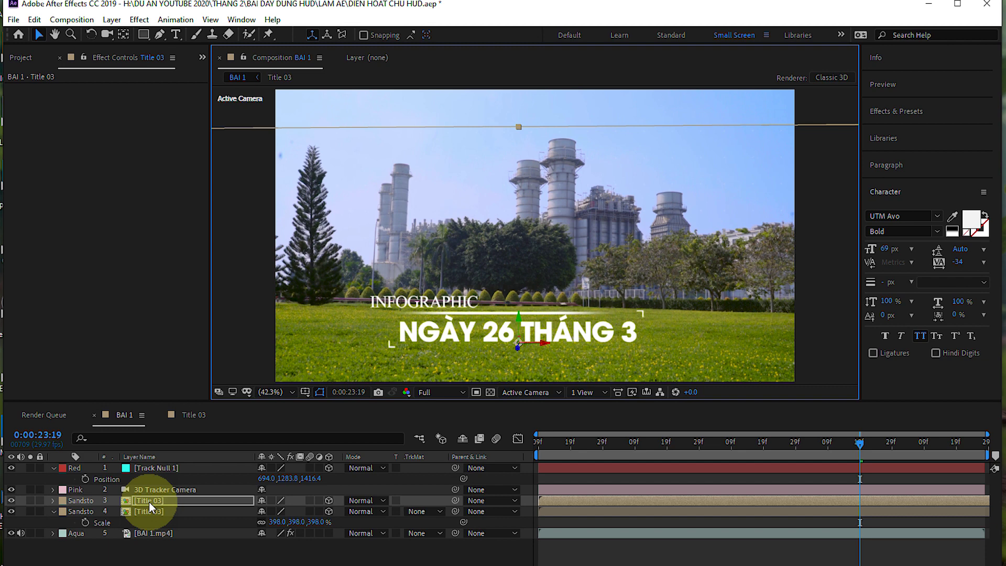
- Tilt the top title copy back to -86° X Rotation
key("r")
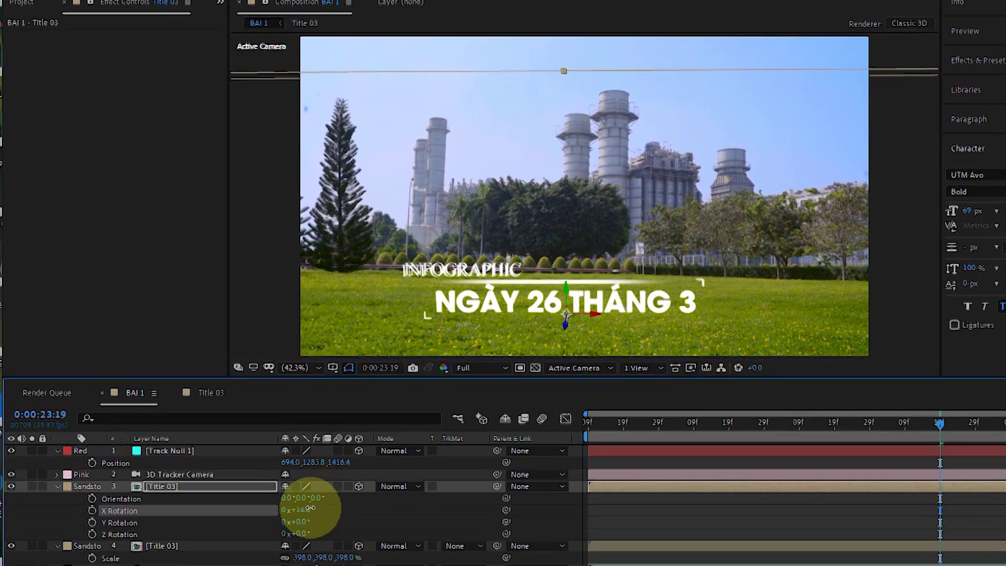
left_click_drag(311, 507, 250, 525)
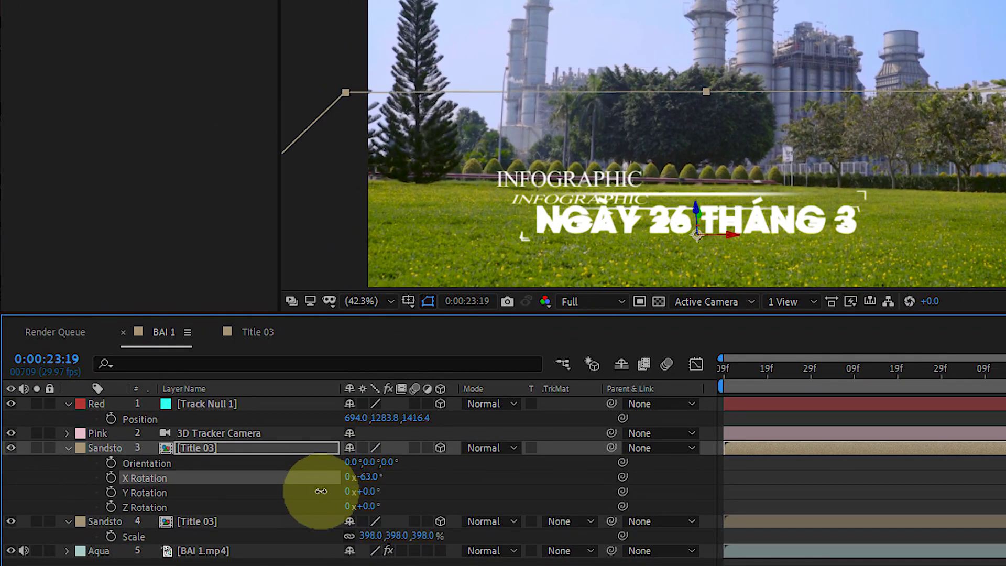
left_click_drag(306, 497, 312, 495)
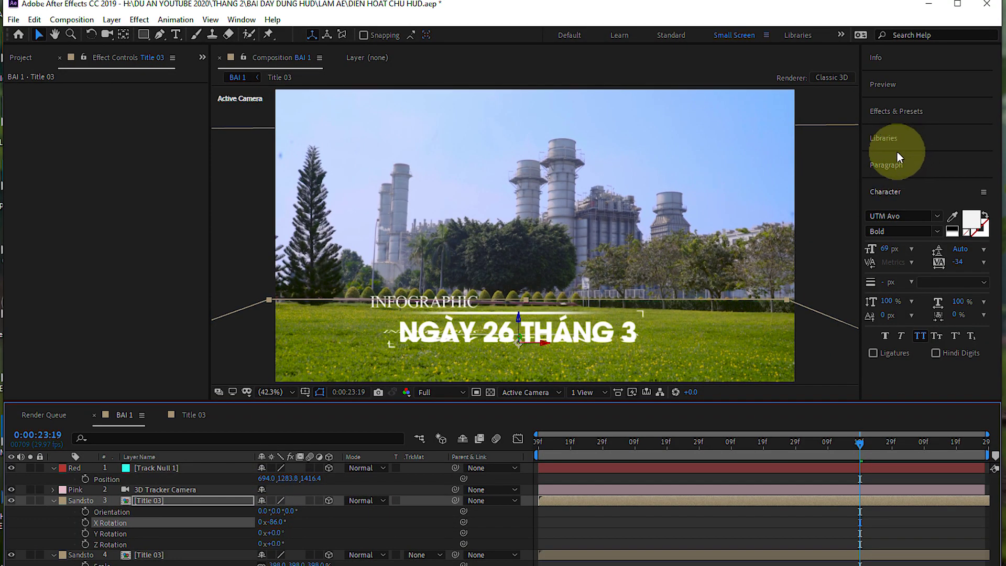
- Apply a black Fill effect to the flattened title copy
left_click(897, 113)
left_click(897, 129)
type("fill")
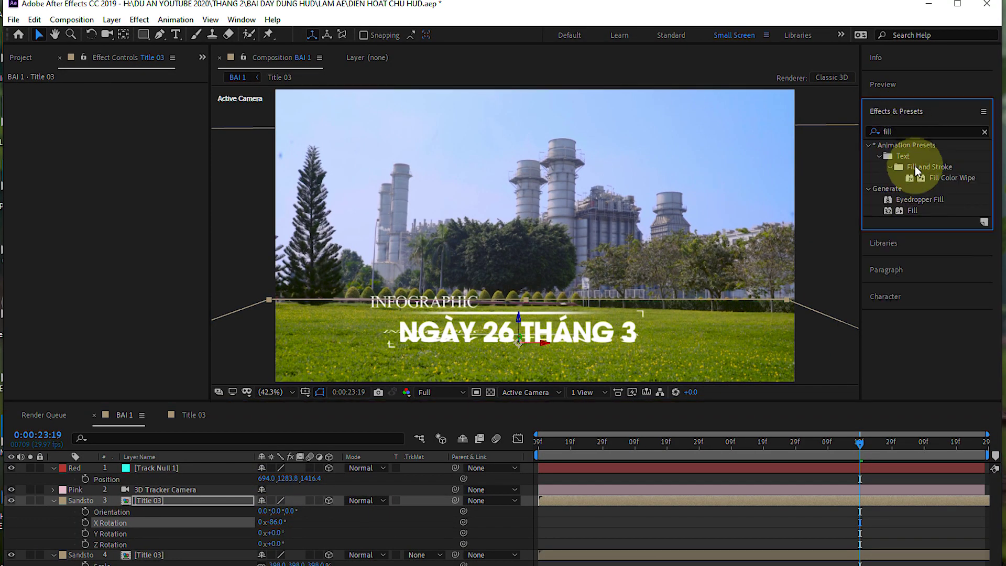
left_click_drag(792, 246, 628, 258)
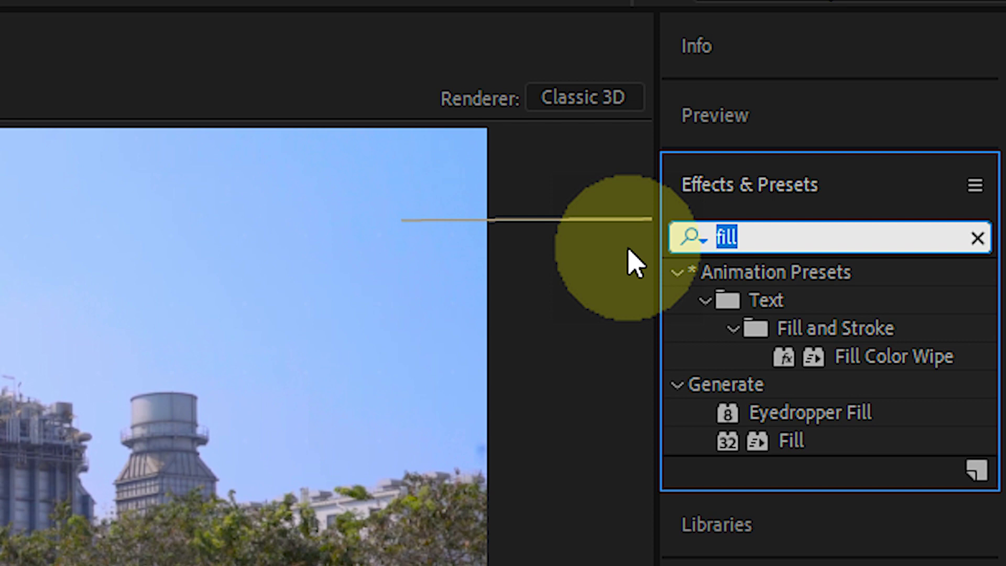
left_click(833, 441)
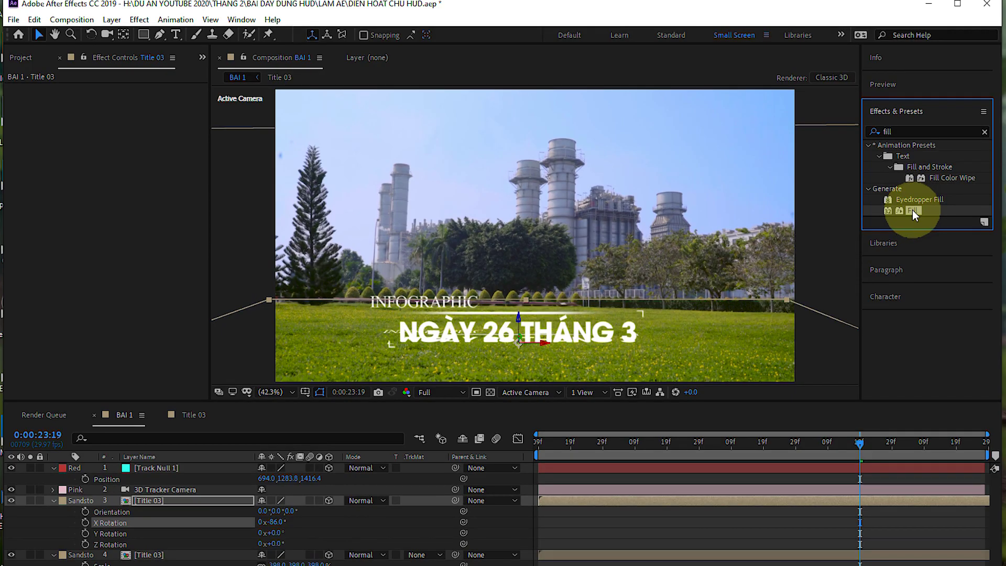
left_click_drag(912, 214, 625, 501)
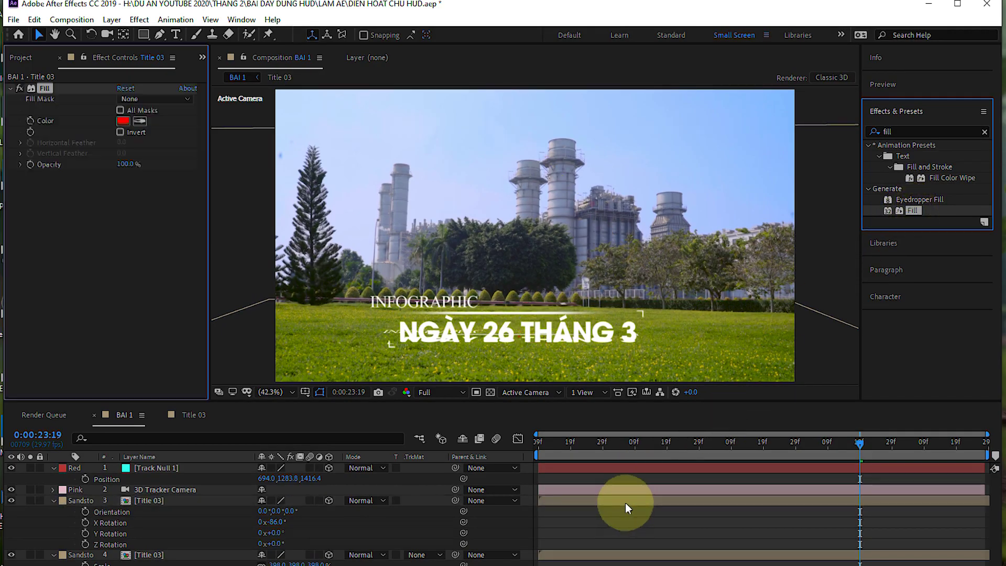
left_click(124, 122)
left_click(595, 554)
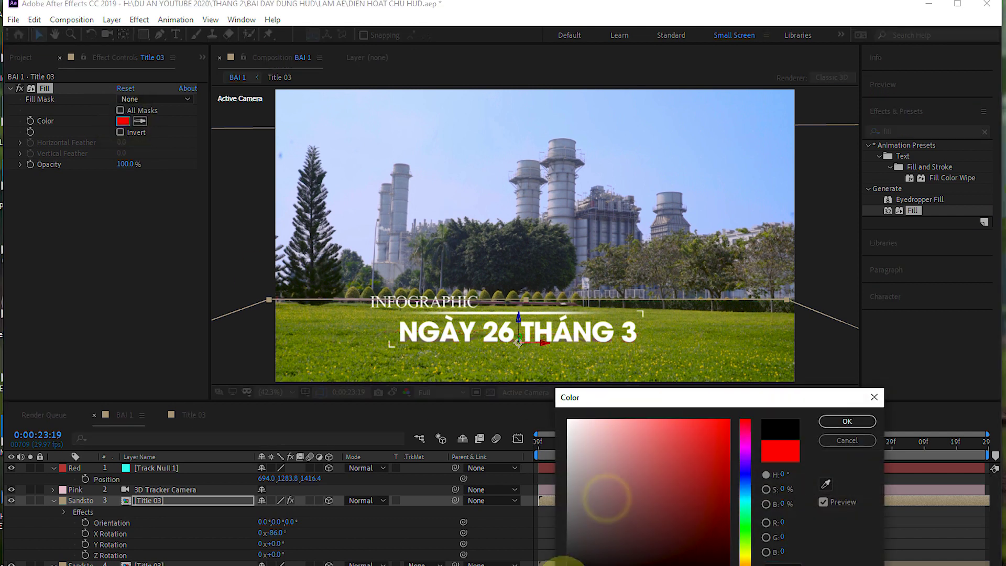
left_click(846, 421)
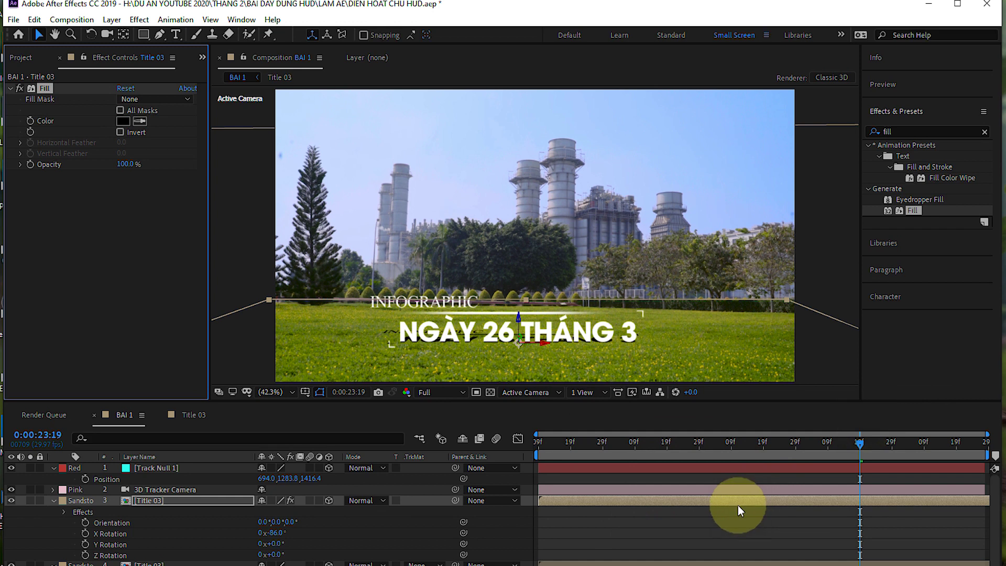
- At frame 22:28, lower the shadow copy's Opacity to 34%
left_click(657, 444)
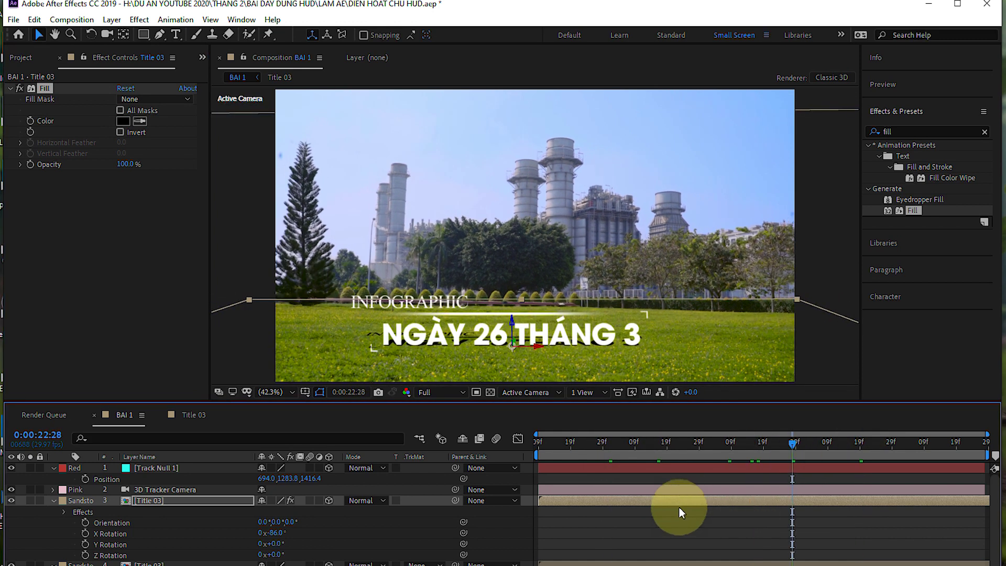
left_click(678, 502)
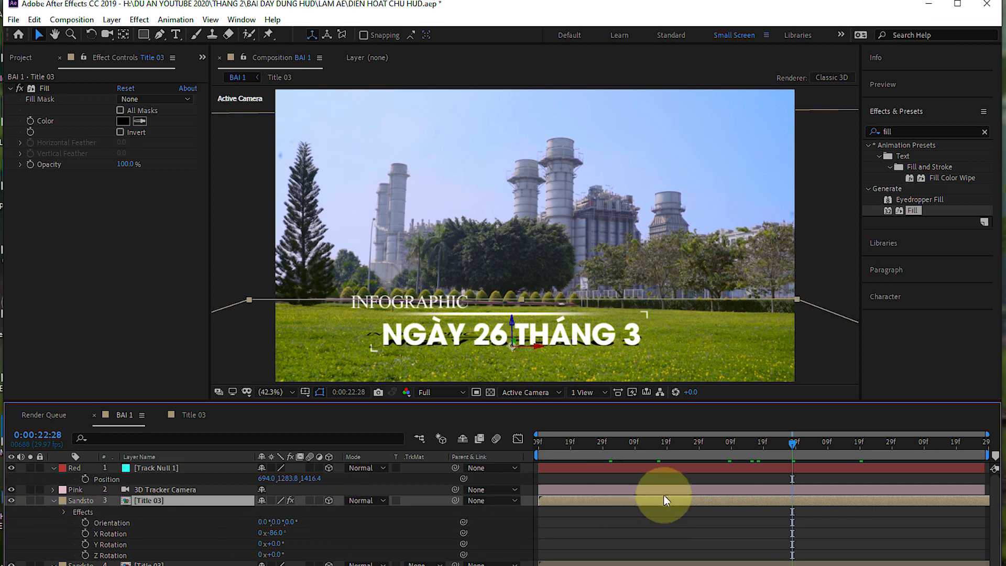
key("t")
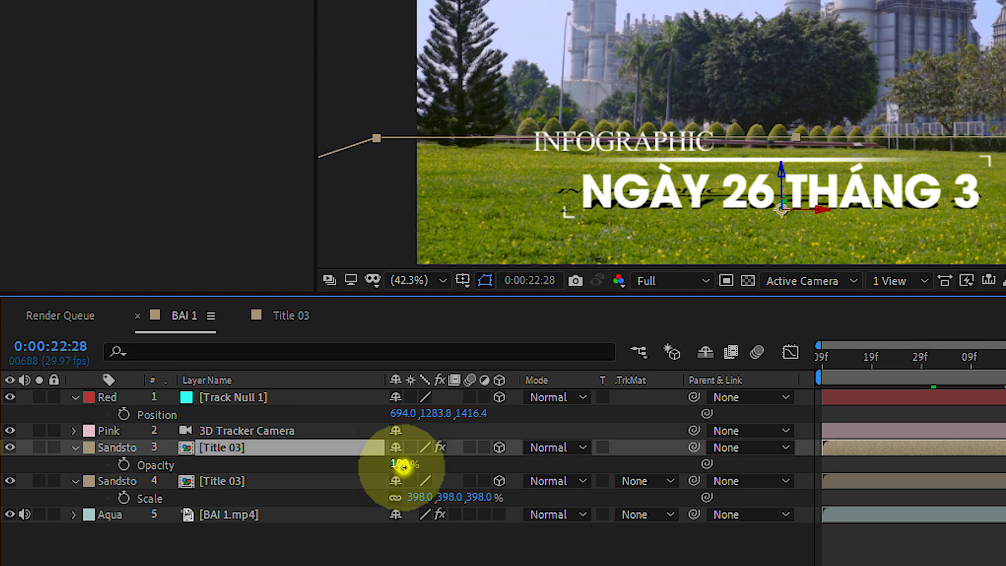
left_click_drag(313, 463, 326, 457)
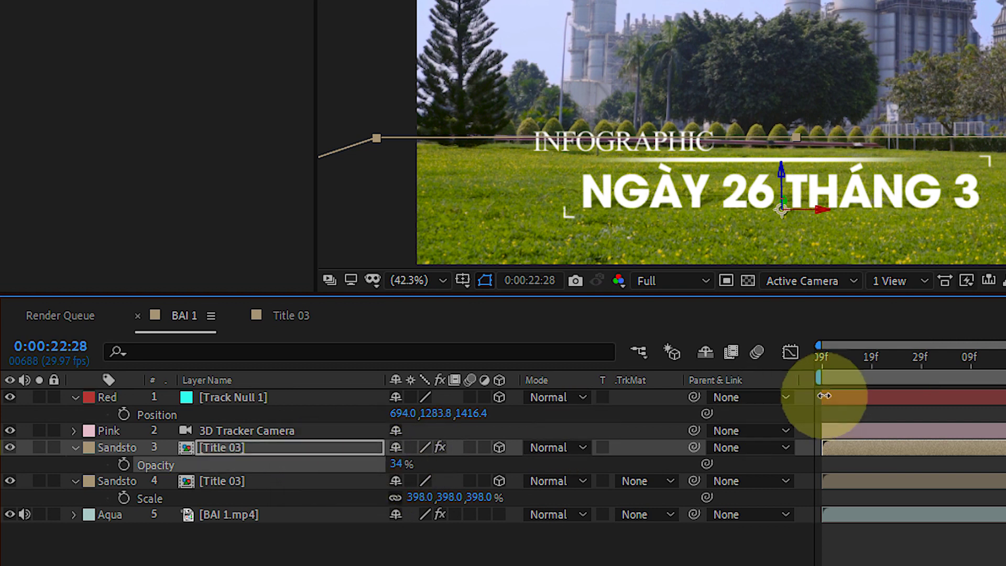
left_click_drag(562, 447, 896, 442)
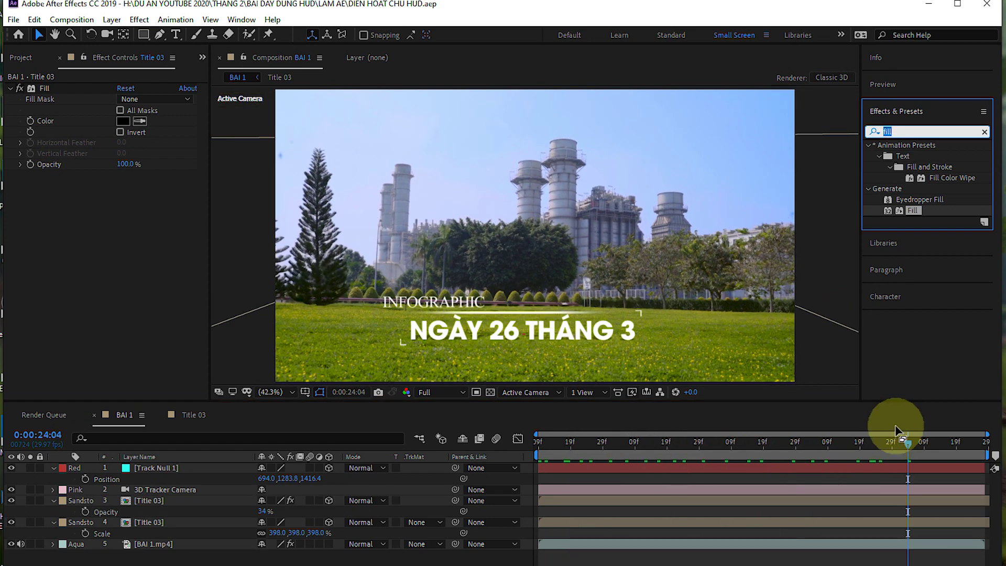
- Add a Drop Shadow at 30% opacity to the upright title on layer 4 and preview
type("drop")
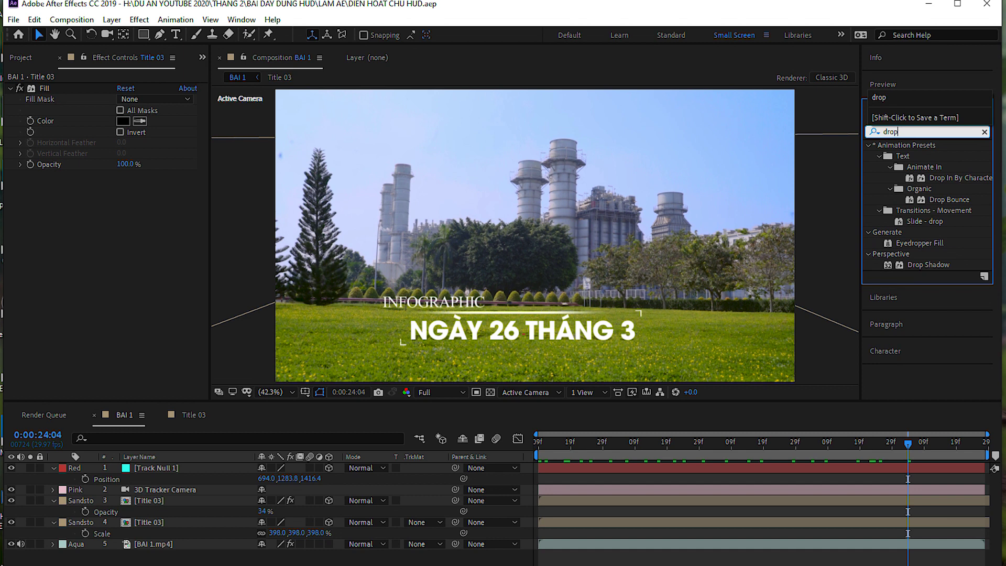
left_click_drag(922, 264, 708, 525)
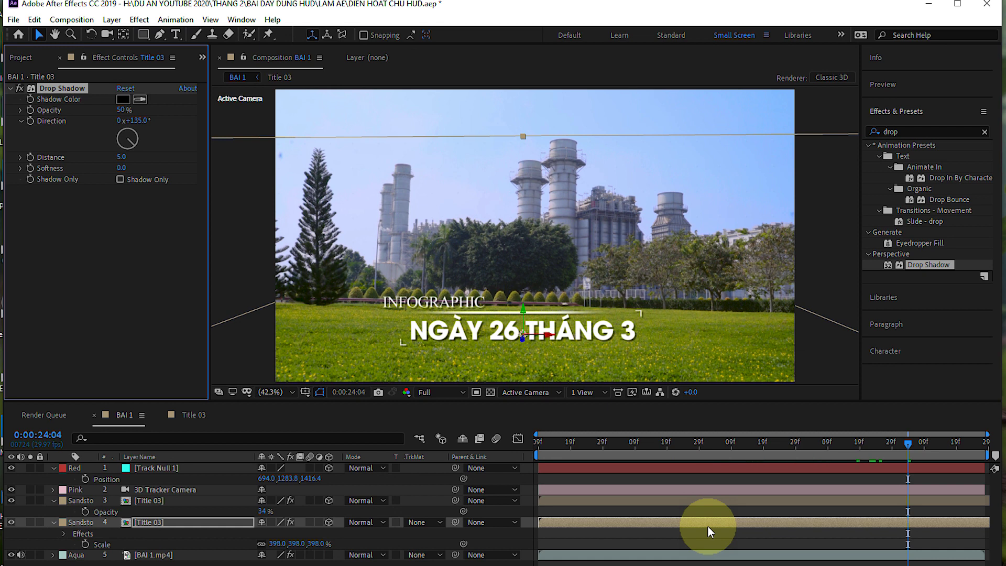
left_click_drag(122, 110, 77, 109)
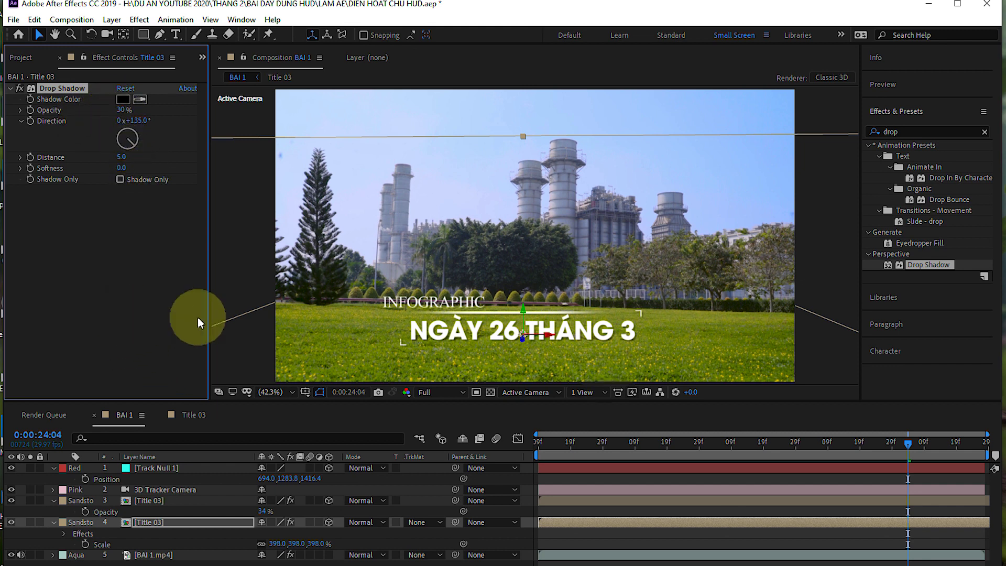
key("space")
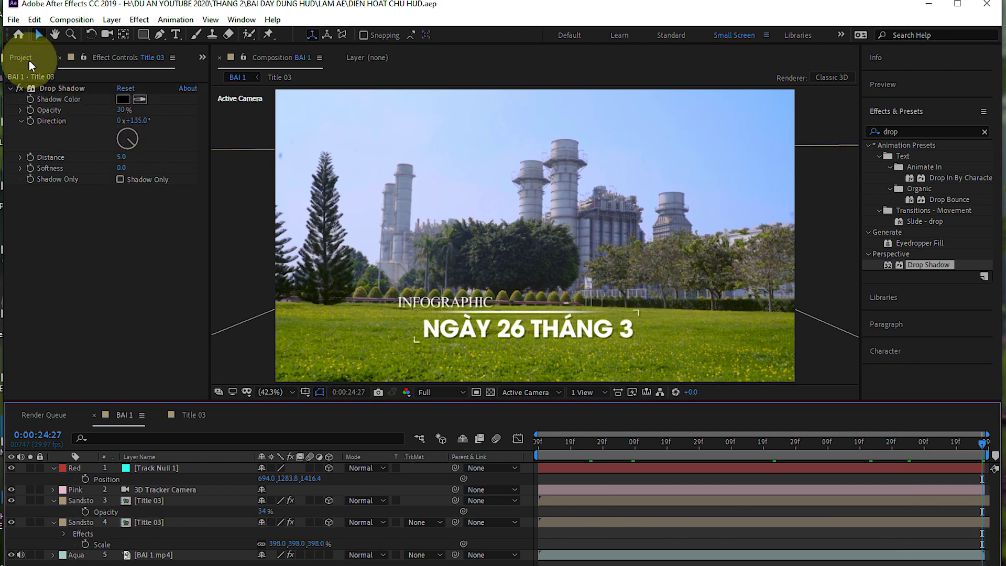
- Create composition BAI 2 from the BAI 2.mp4 footage
left_click(29, 66)
left_click(39, 204)
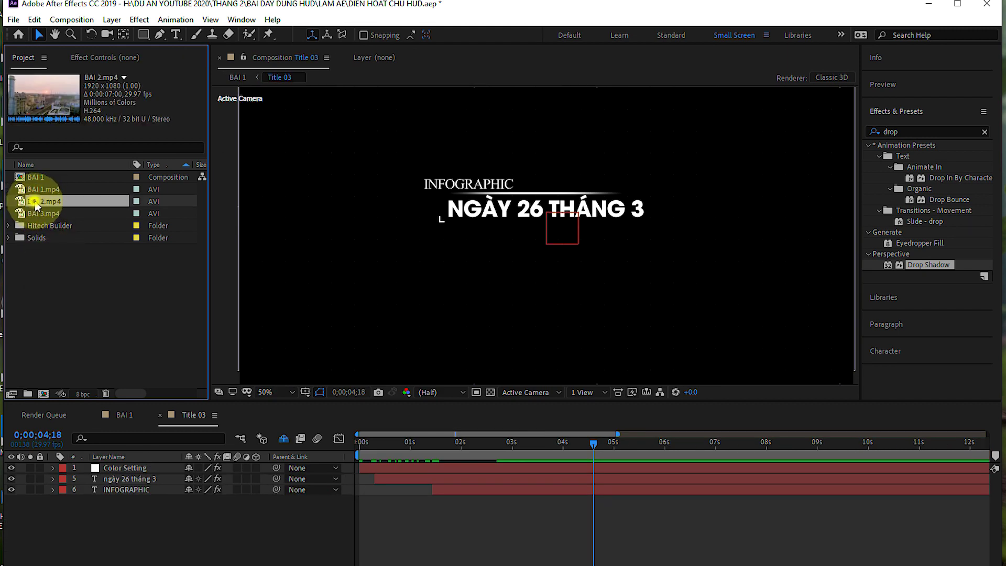
left_click_drag(37, 205, 45, 399)
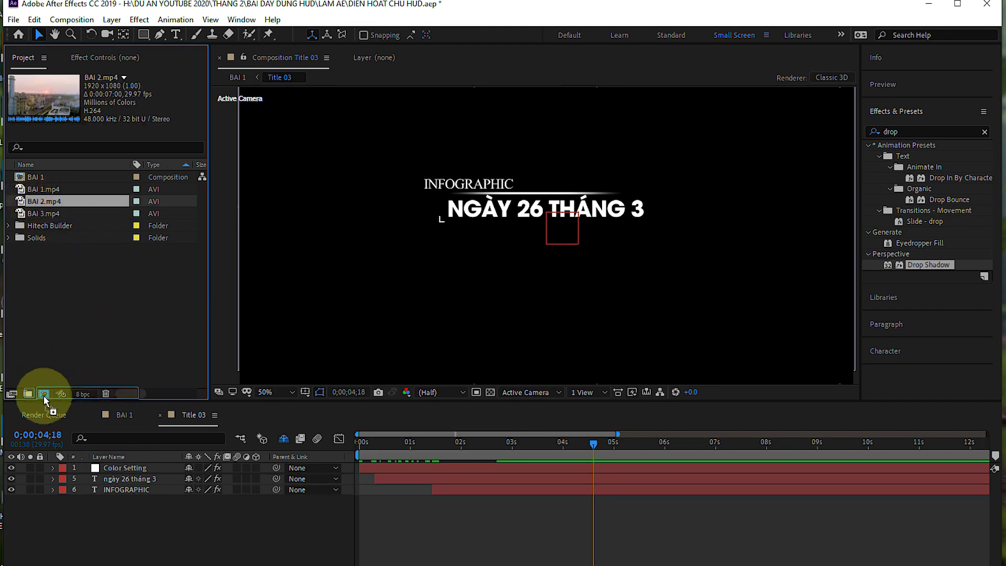
left_click_drag(45, 399, 44, 397)
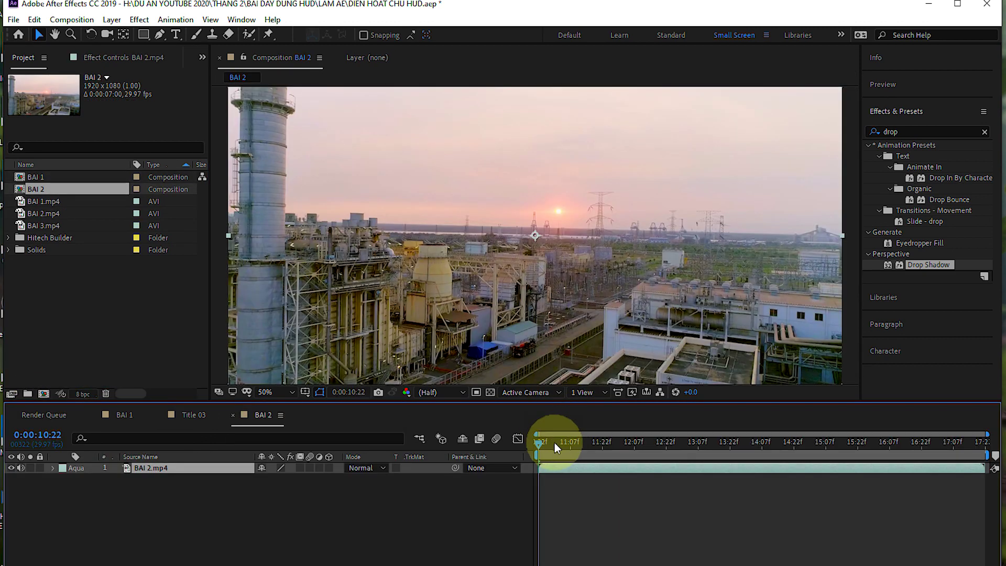
- Set the viewer magnification to Fit and scrub through the BAI 2 footage
left_click_drag(554, 442, 780, 445)
left_click(788, 460)
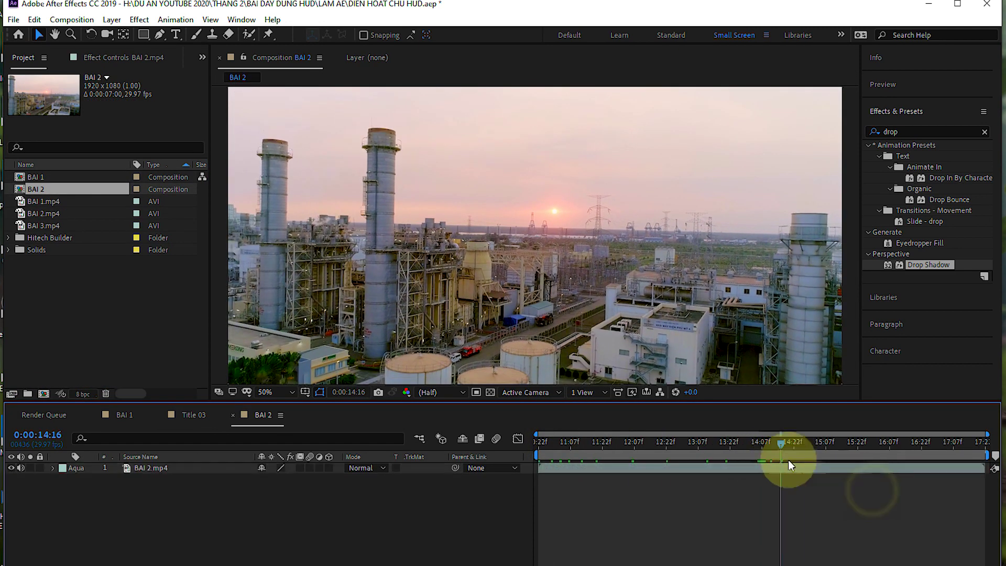
left_click(266, 393)
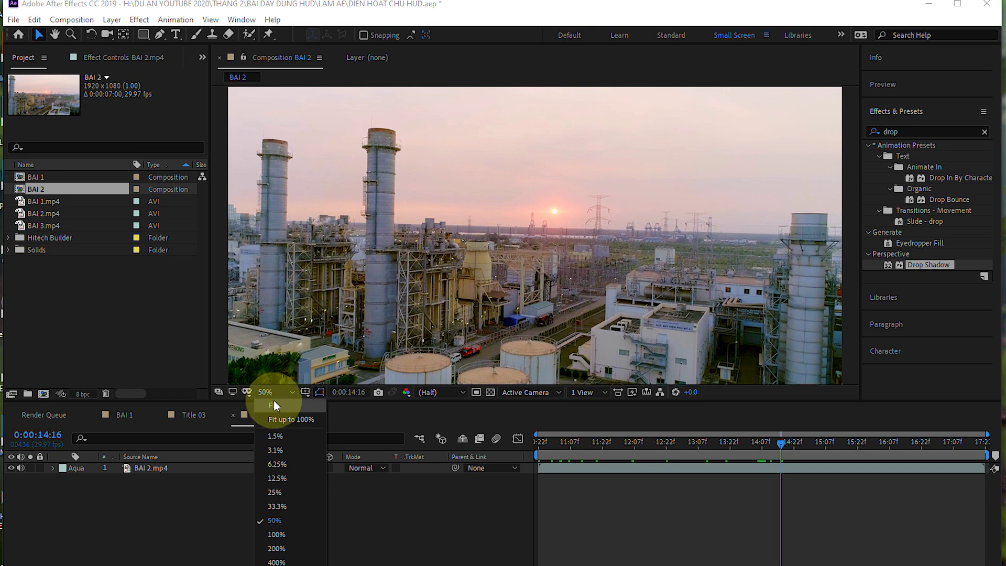
left_click(273, 405)
left_click(579, 443)
left_click_drag(706, 442, 646, 463)
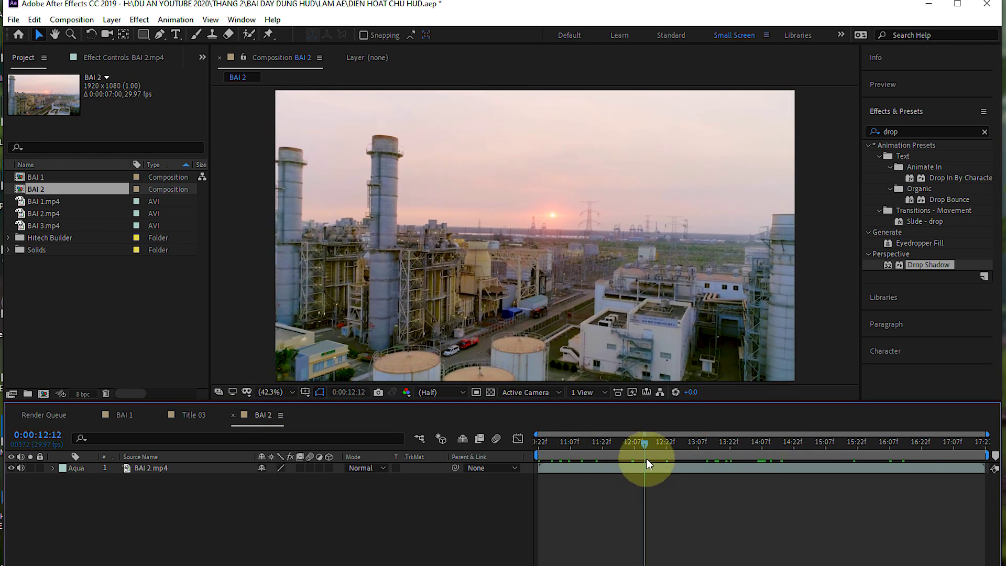
left_click(564, 445)
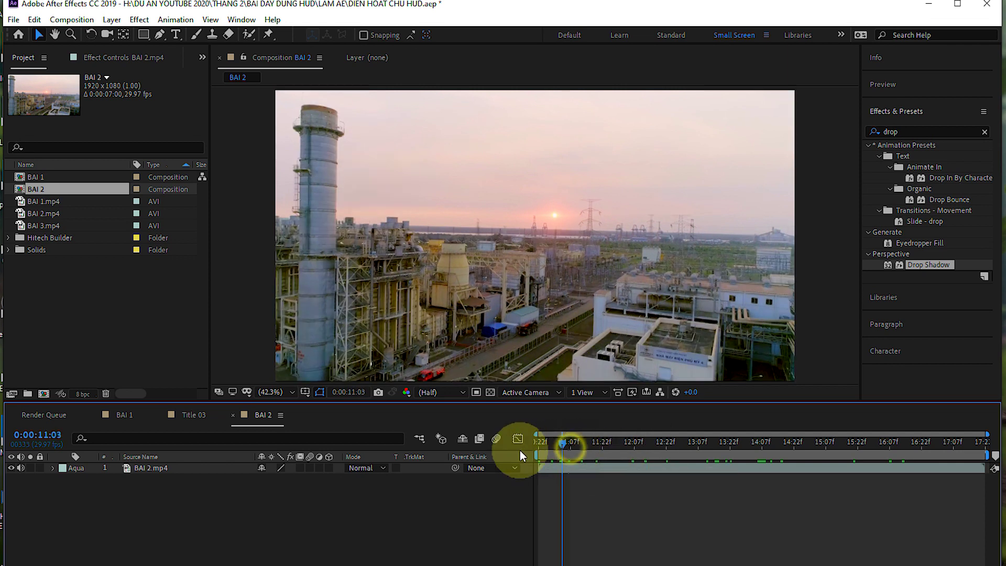
- Select the BAI 2.mp4 layer and bring up the Animation menu
left_click(111, 19)
left_click(181, 22)
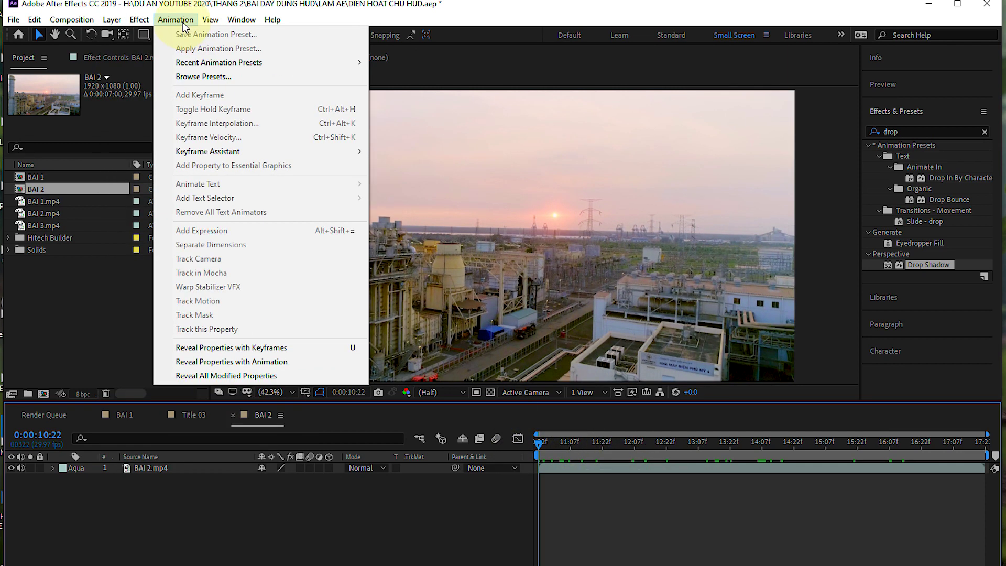
left_click(572, 467)
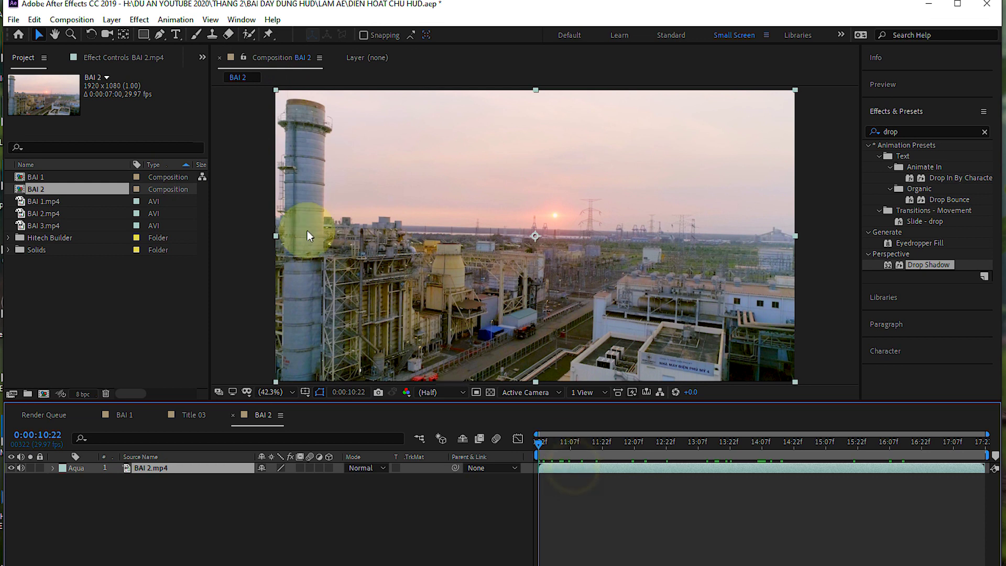
left_click(175, 19)
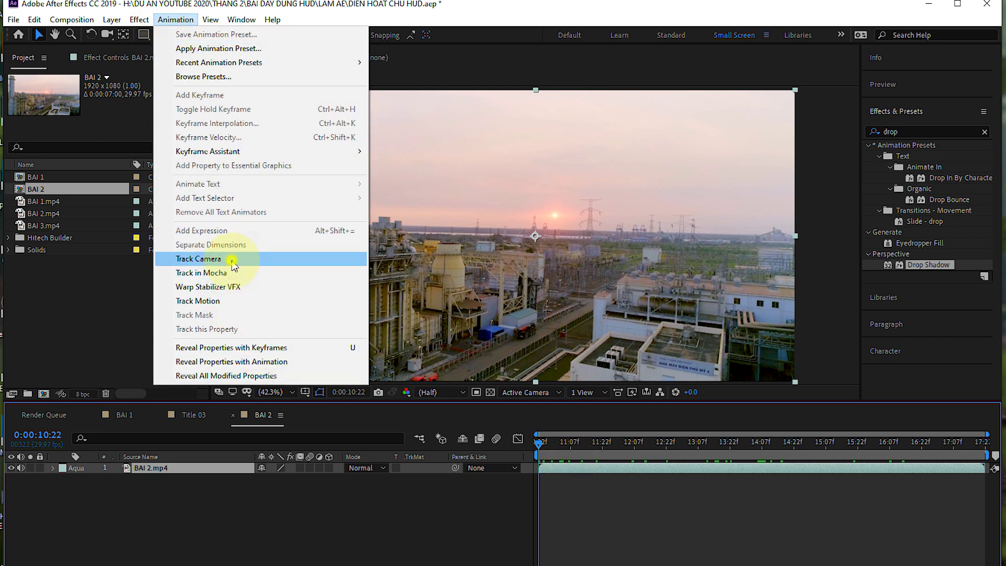
- Run Track Camera on the footage and inspect the track points at frame 17:00
left_click(231, 260)
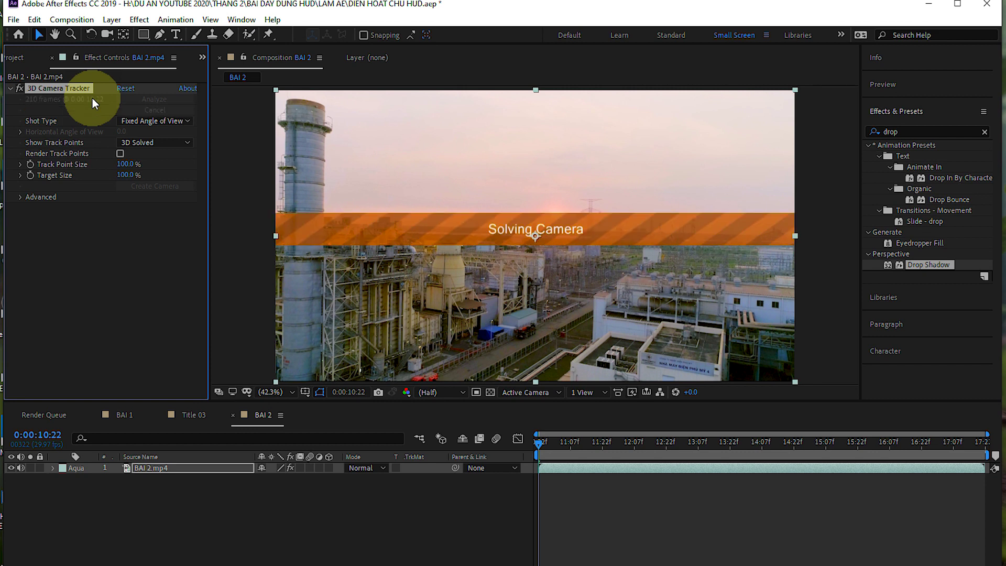
left_click(551, 444)
left_click_drag(590, 453, 938, 463)
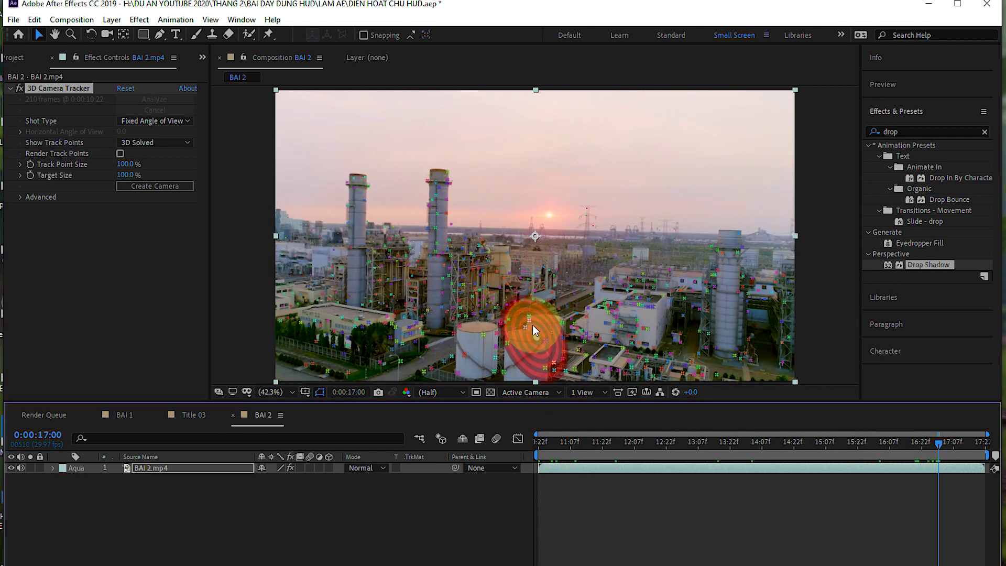
- Create Track Null 1 and a 3D Tracker Camera from track points on the right-hand rooftop
left_click(648, 295)
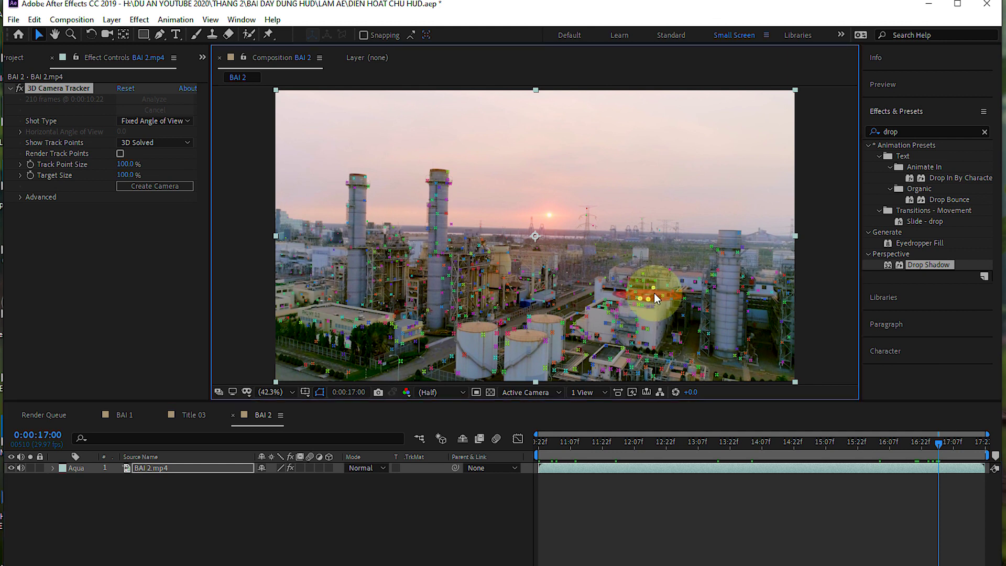
right_click(657, 297)
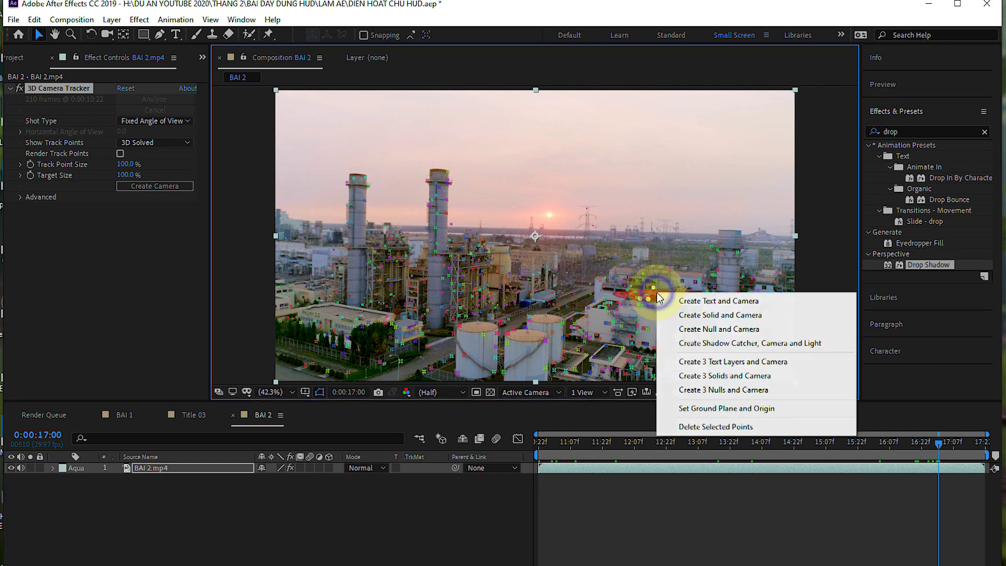
left_click(707, 333)
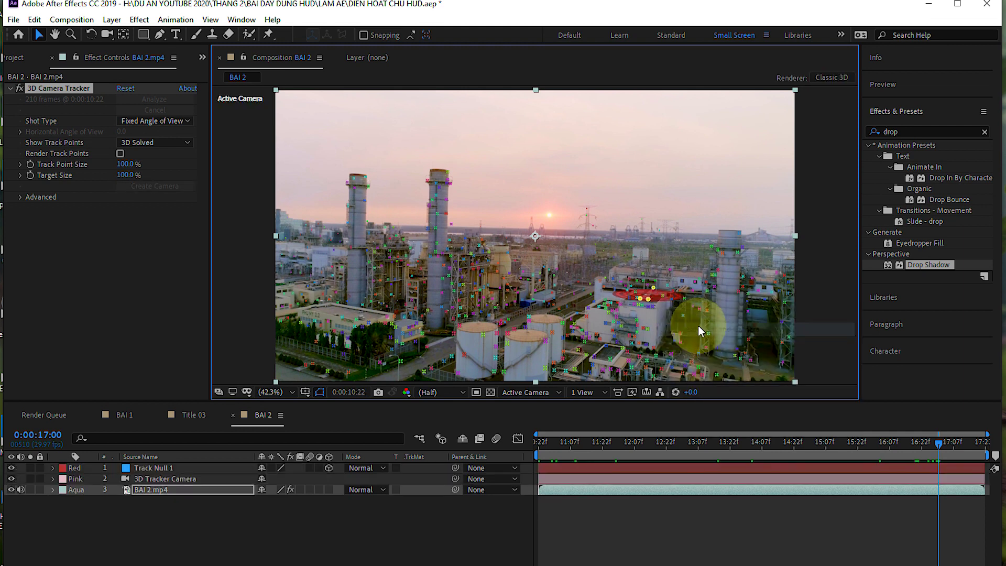
mouse_move(642, 451)
left_mouse_down()
mouse_move(693, 454)
mouse_move(591, 459)
left_mouse_up()
left_click(695, 467)
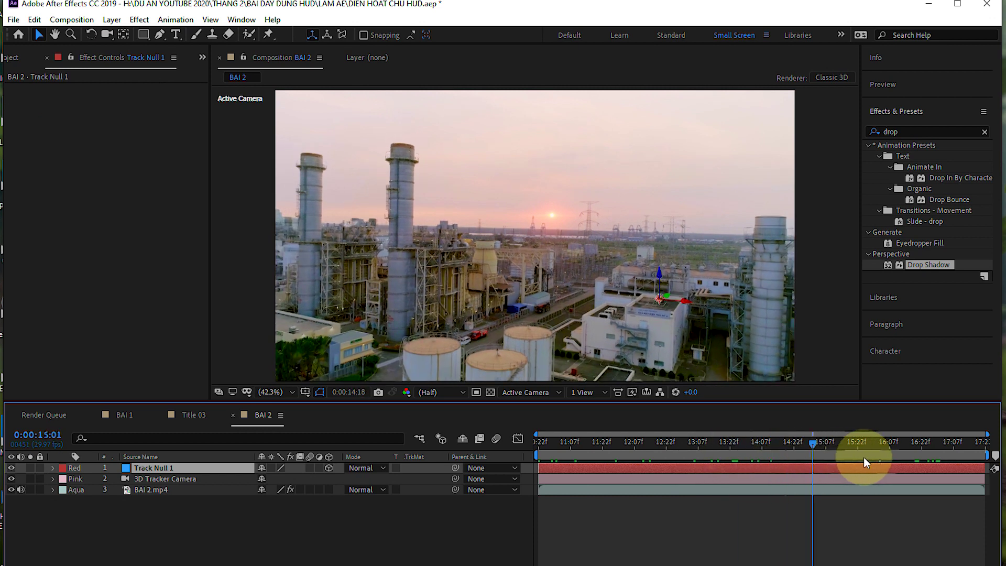
left_click_drag(548, 520, 542, 520)
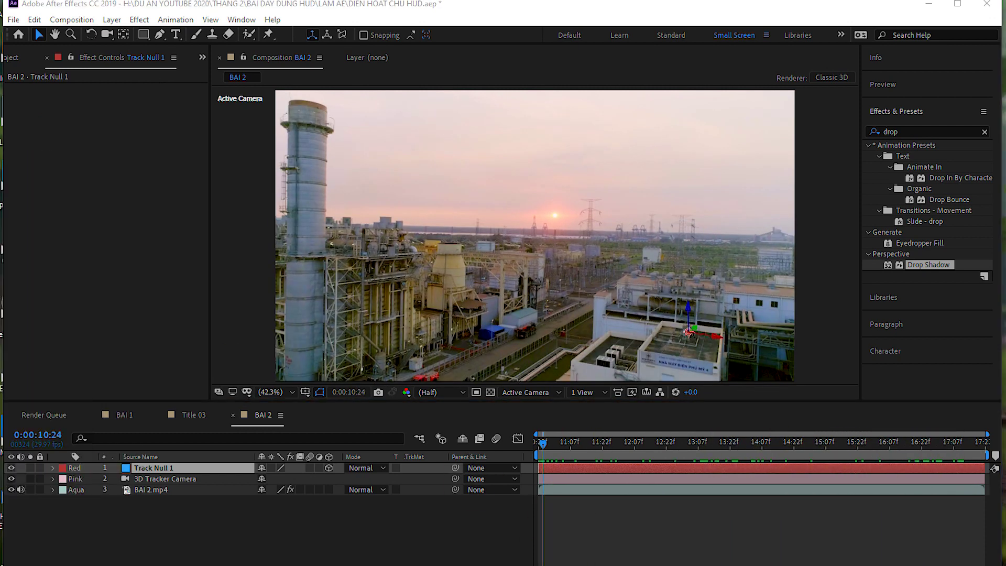
left_click(240, 24)
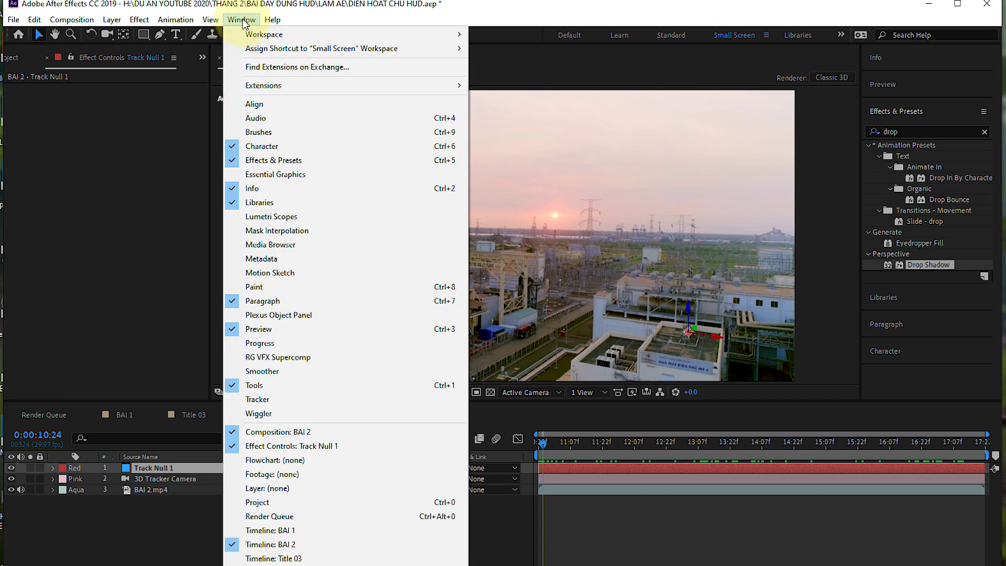
- Open the Motion Factory extension and browse its Icons and Infographic presets
mouse_move(260, 87)
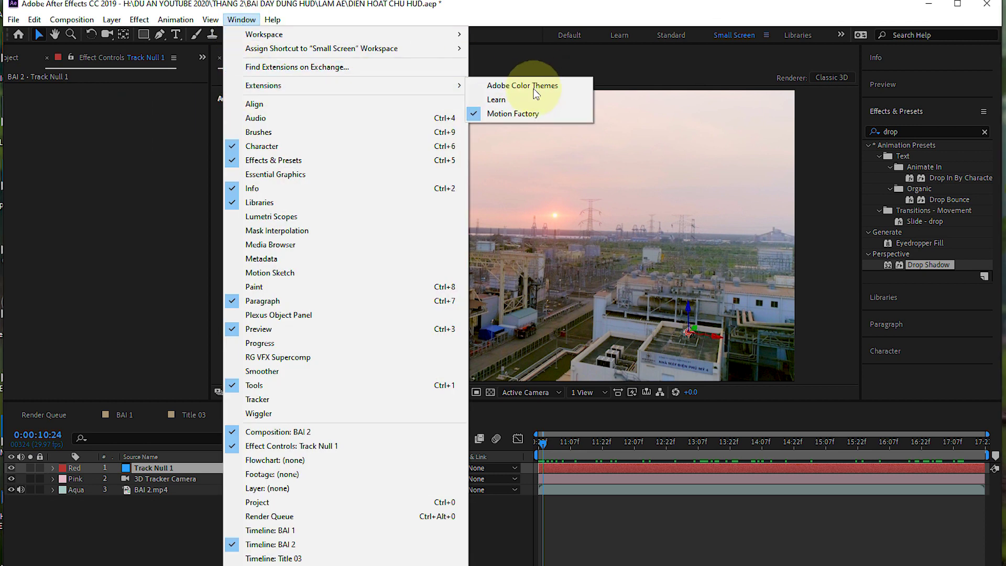
left_click(527, 121)
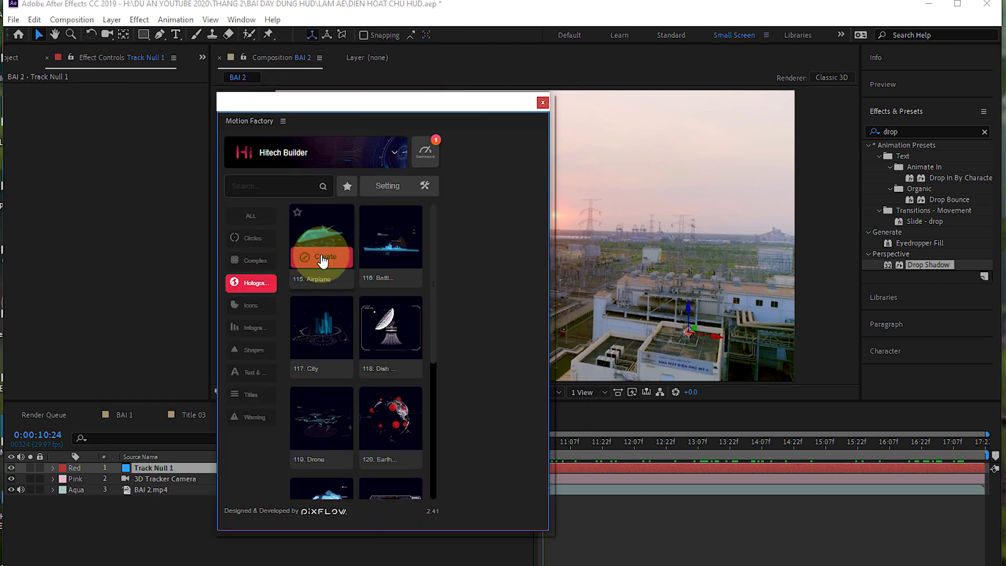
scroll(310, 438, "down", 3)
scroll(281, 386, "down", 2)
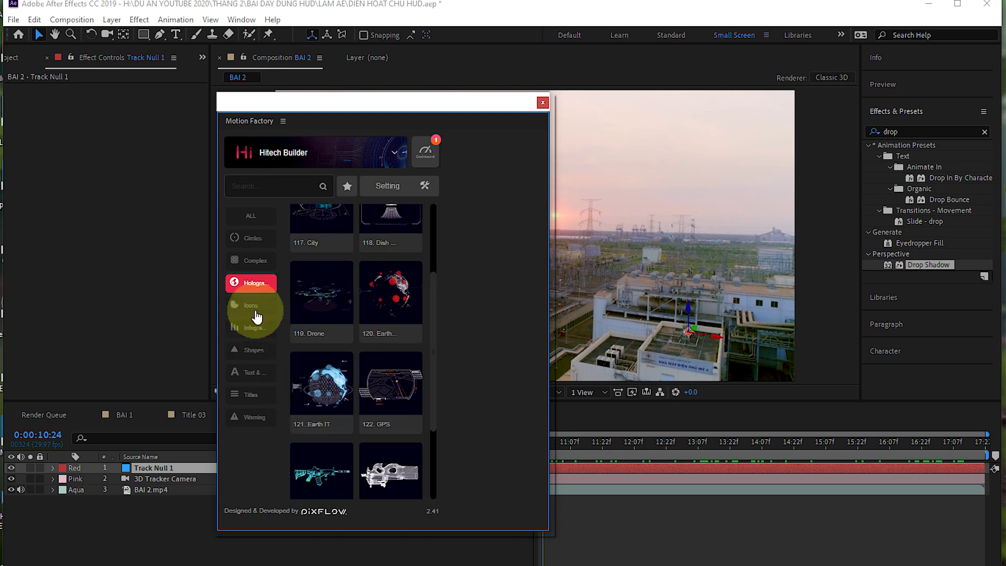
left_click(254, 306)
scroll(395, 373, "down", 1)
scroll(393, 382, "down", 3)
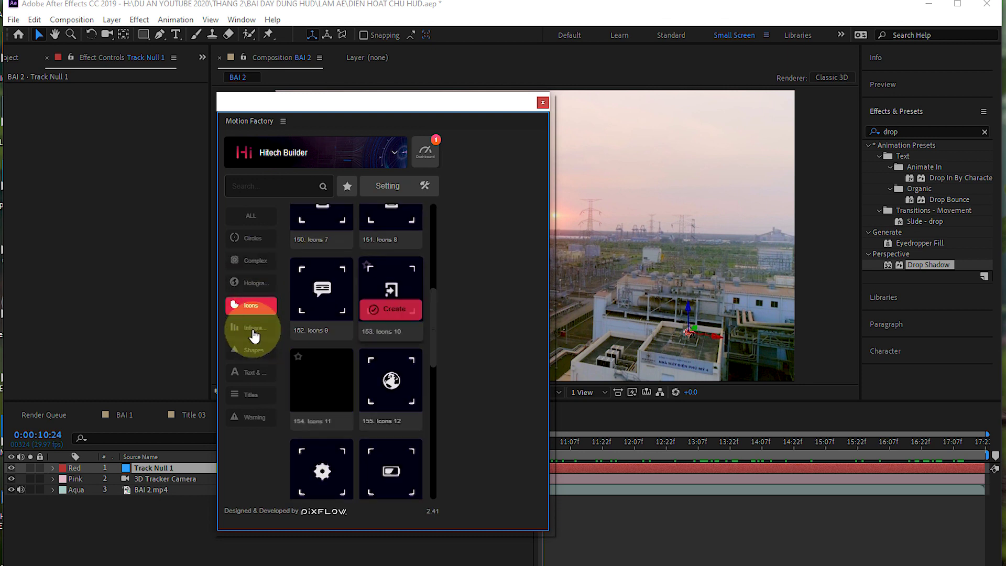
left_click(258, 331)
- Browse the Complex and Hologram presets and create the 115. Airplane hologram
scroll(379, 338, "down", 2)
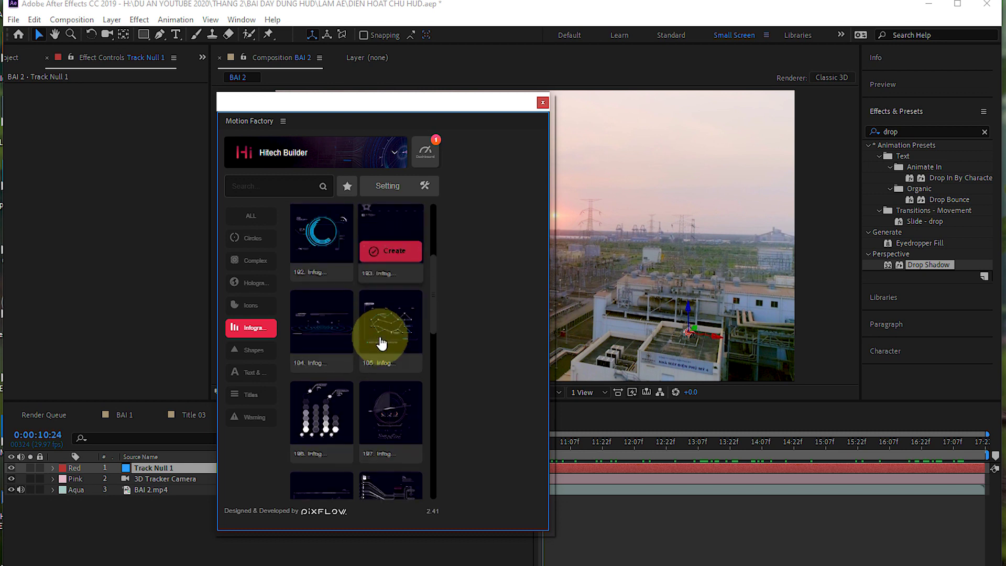
scroll(374, 351, "down", 2)
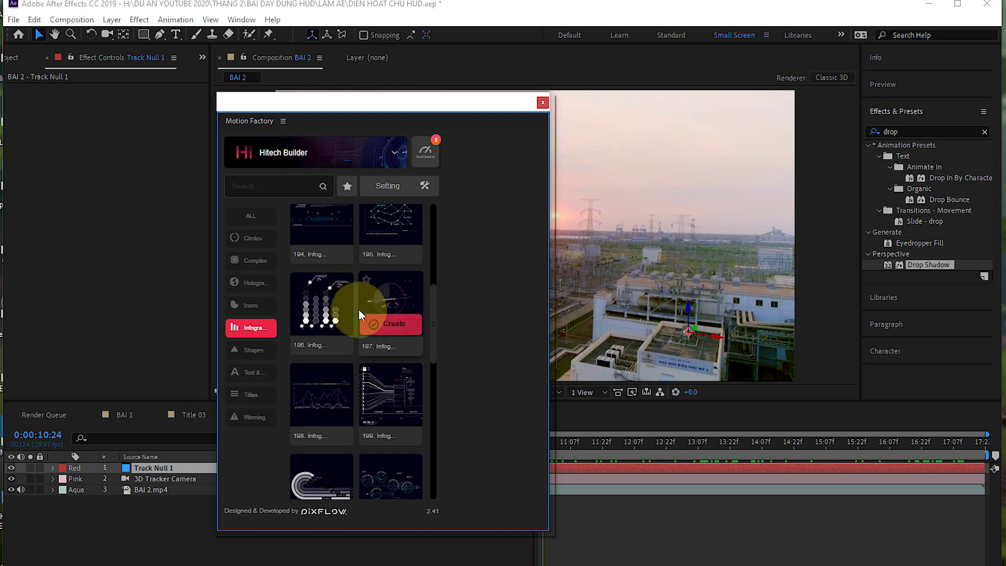
scroll(366, 408, "down", 2)
scroll(318, 360, "up", 2)
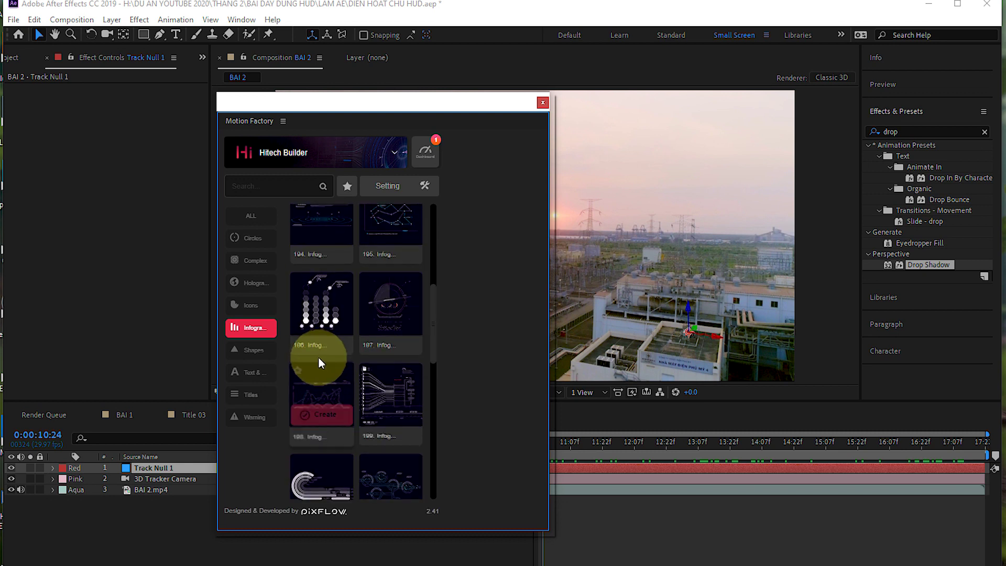
scroll(314, 346, "up", 2)
left_click(249, 268)
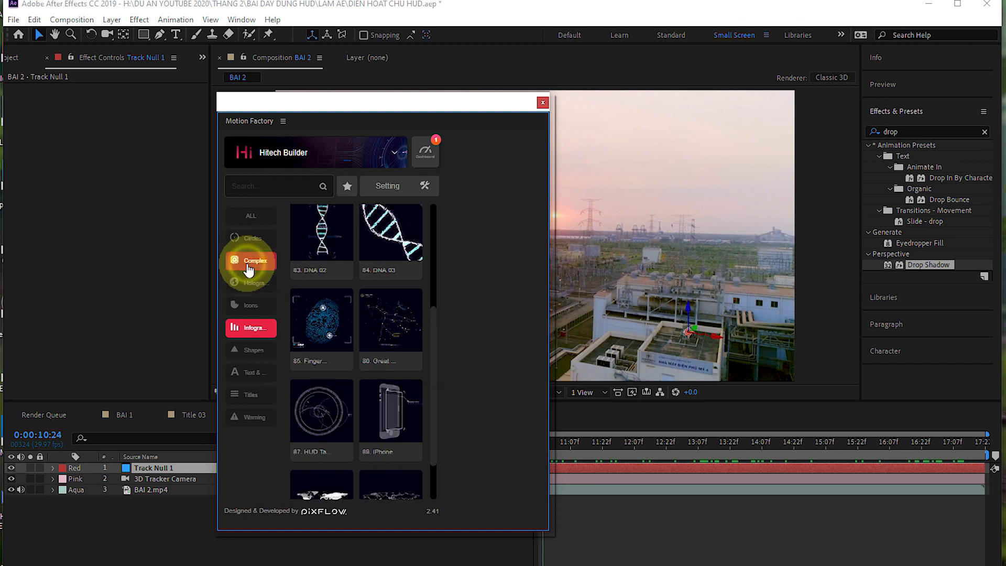
left_click(246, 278)
mouse_move(319, 234)
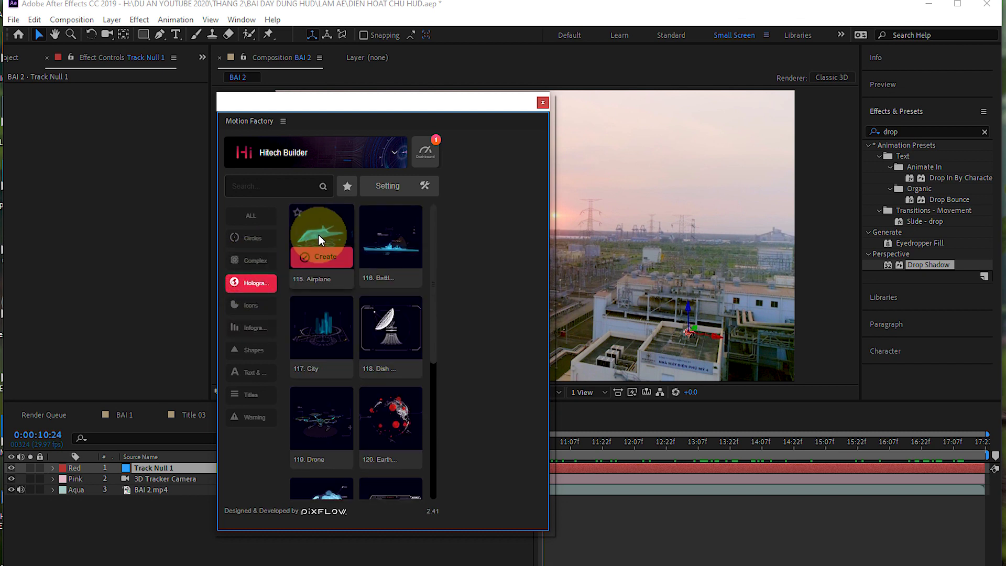
left_click(325, 260)
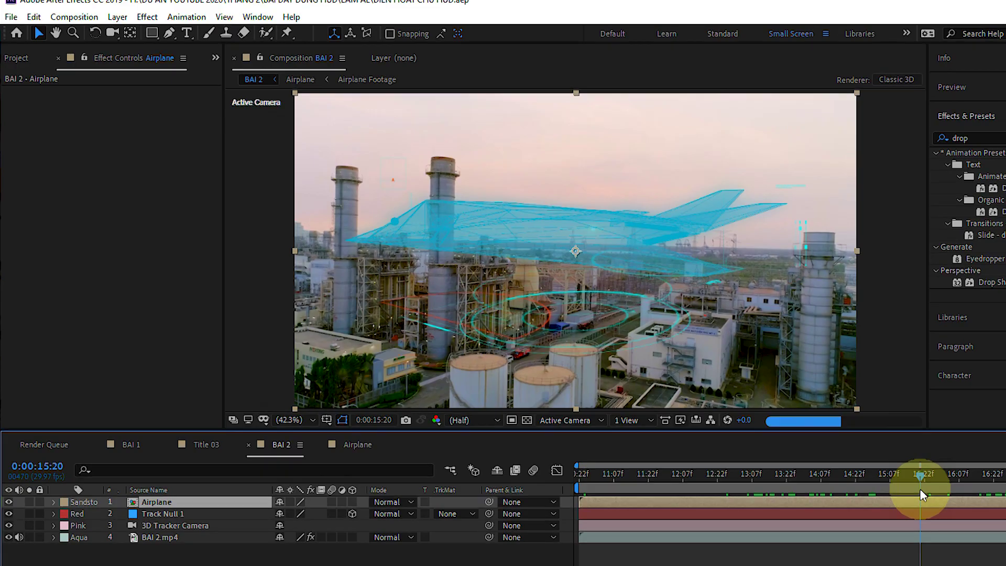
- Set the Airplane layer's blending mode to Screen, checking it at frame 15:04
left_click_drag(922, 495, 953, 490)
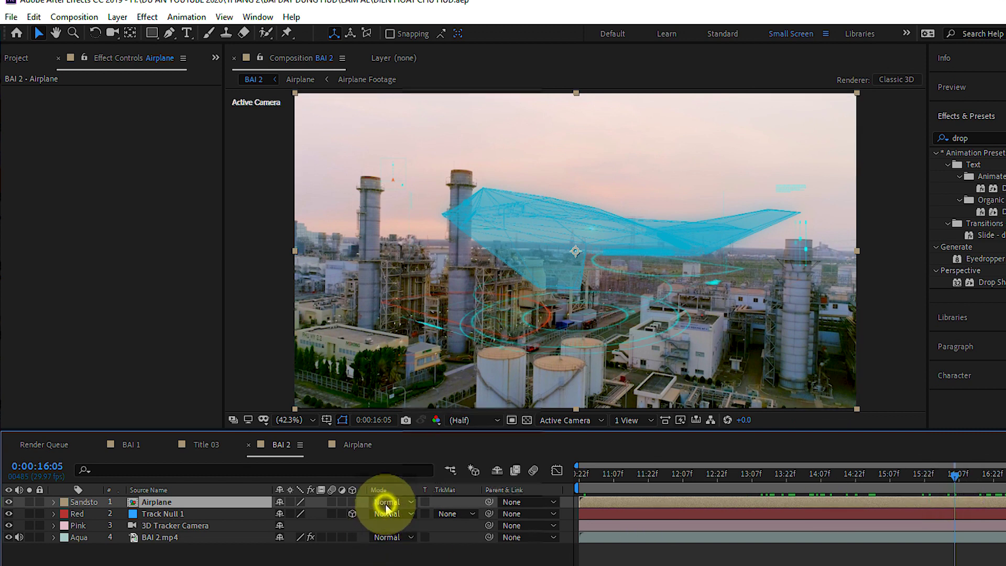
left_click(385, 502)
left_click(439, 245)
left_click(385, 501)
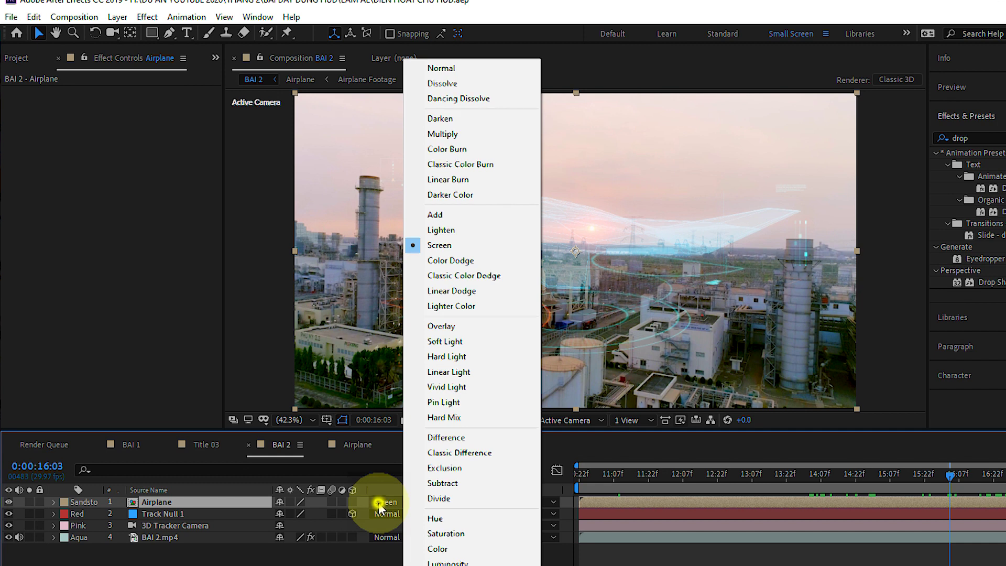
left_click(439, 245)
left_click(687, 488)
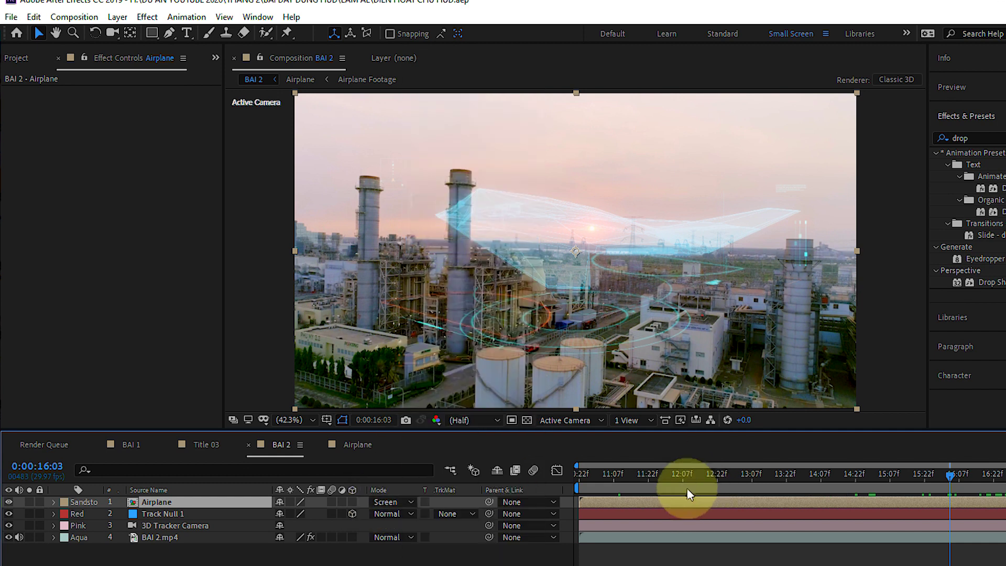
left_click(883, 495)
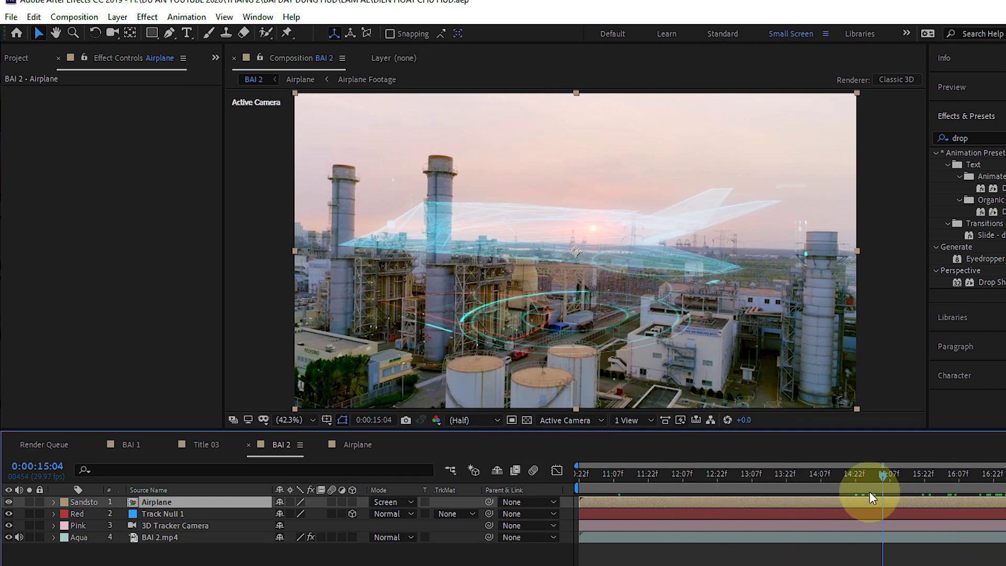
left_click(396, 491)
- Reveal Track Null 1's Position and make the Airplane layer 3D
left_click(159, 515)
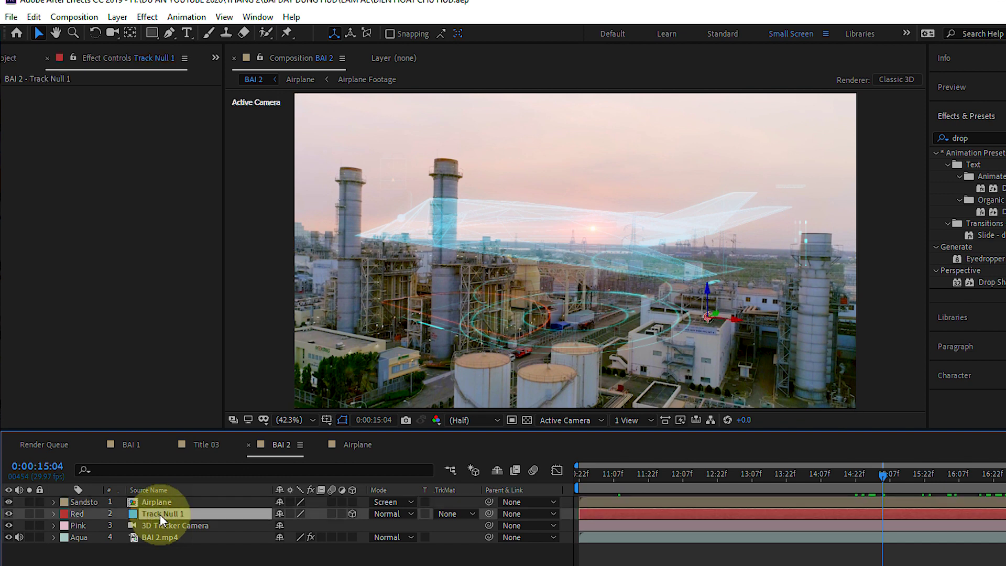
key("p")
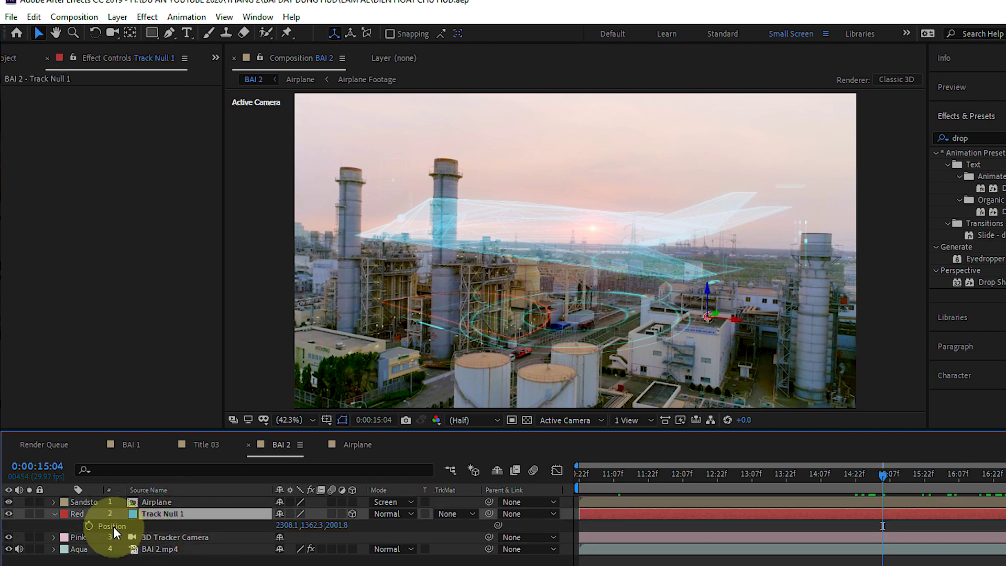
left_click(160, 501)
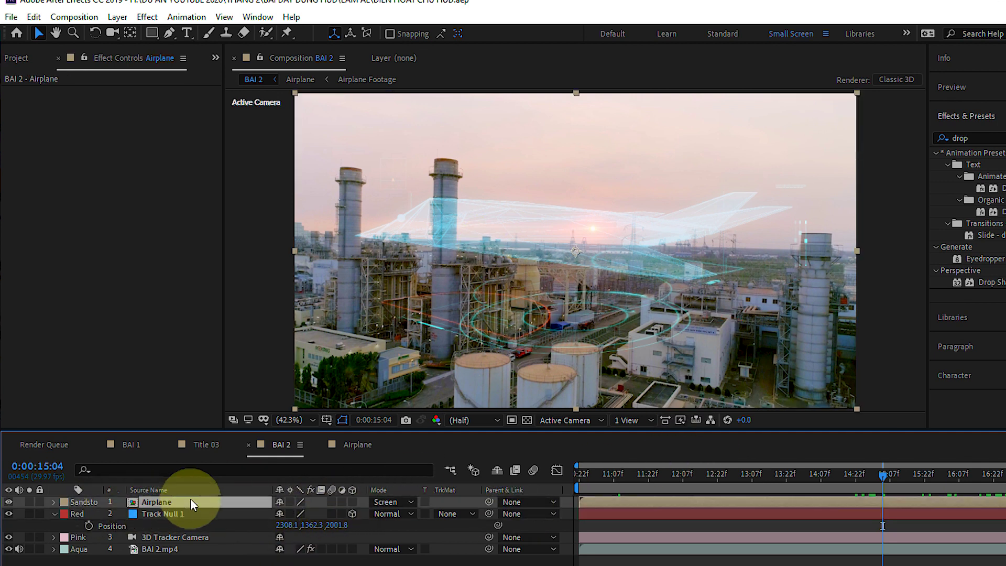
left_click(353, 502)
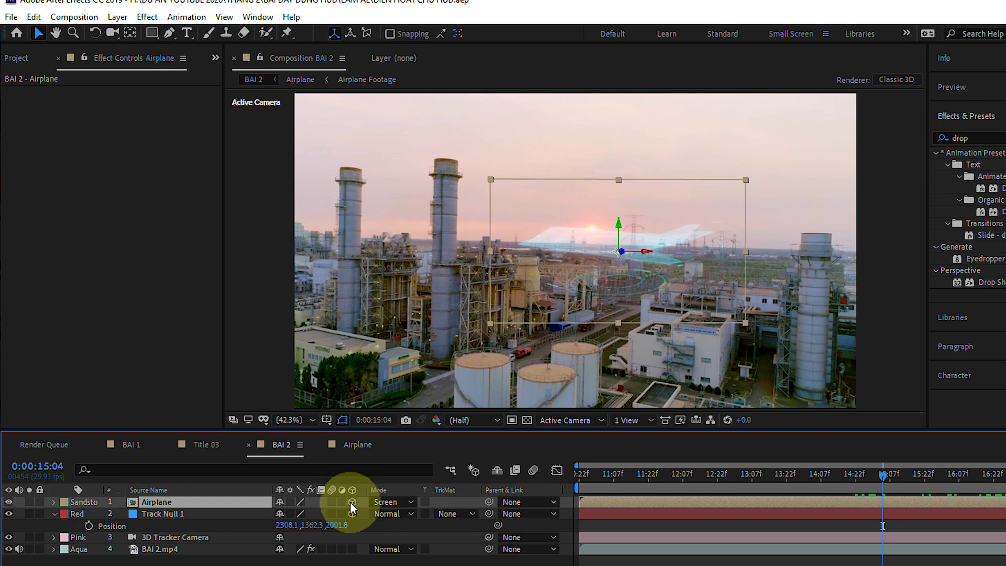
- Paste Track Null 1's position (2308.1, 1362.3, 2001.8) onto the Airplane's Position
left_click(703, 475)
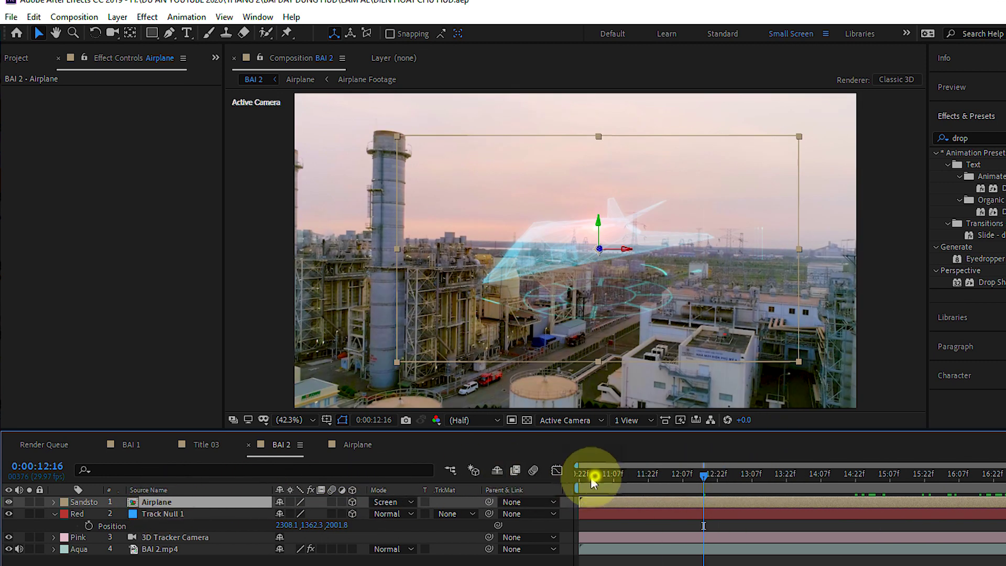
left_click_drag(593, 480, 557, 479)
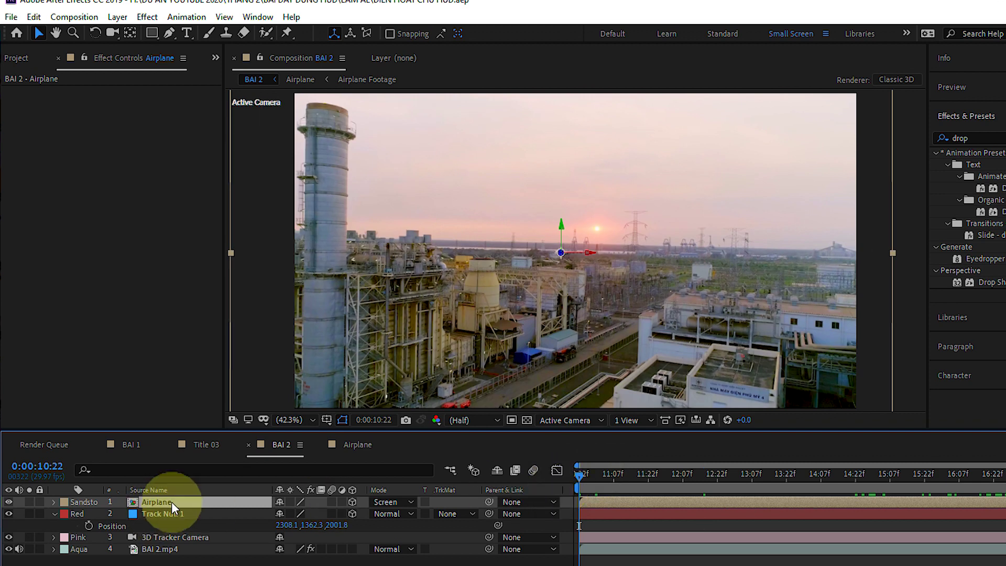
key("p")
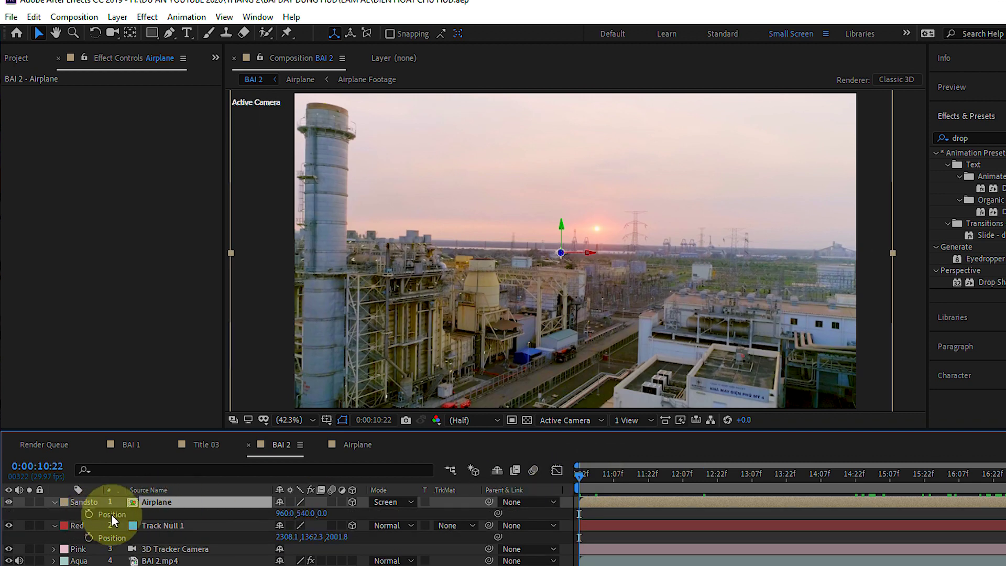
left_click(110, 514)
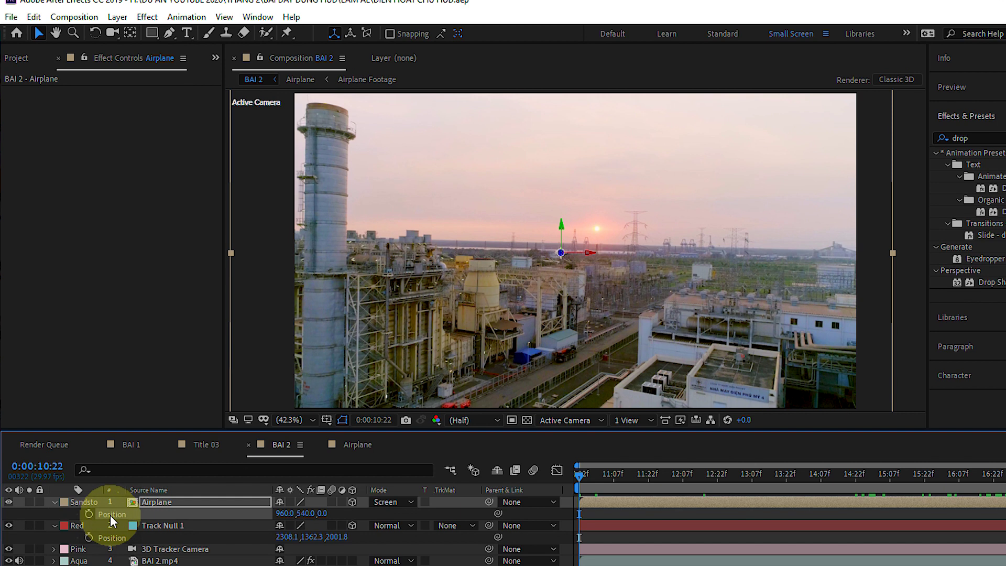
key("ctrl+v")
- Scrub the shot and zoom the viewer in on the airplane above the white building
left_click(590, 474)
left_click_drag(645, 483, 969, 514)
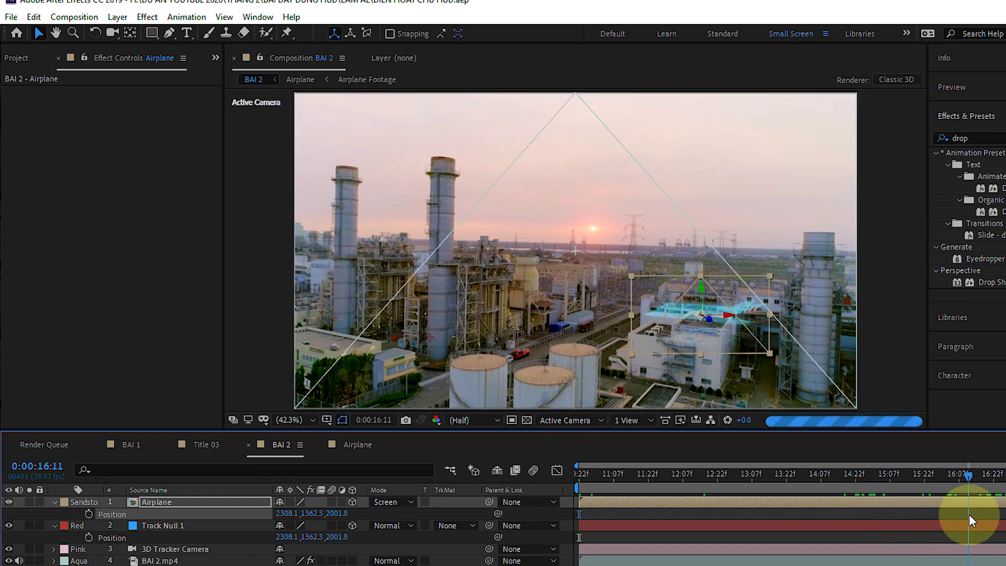
key("period")
left_click(750, 369)
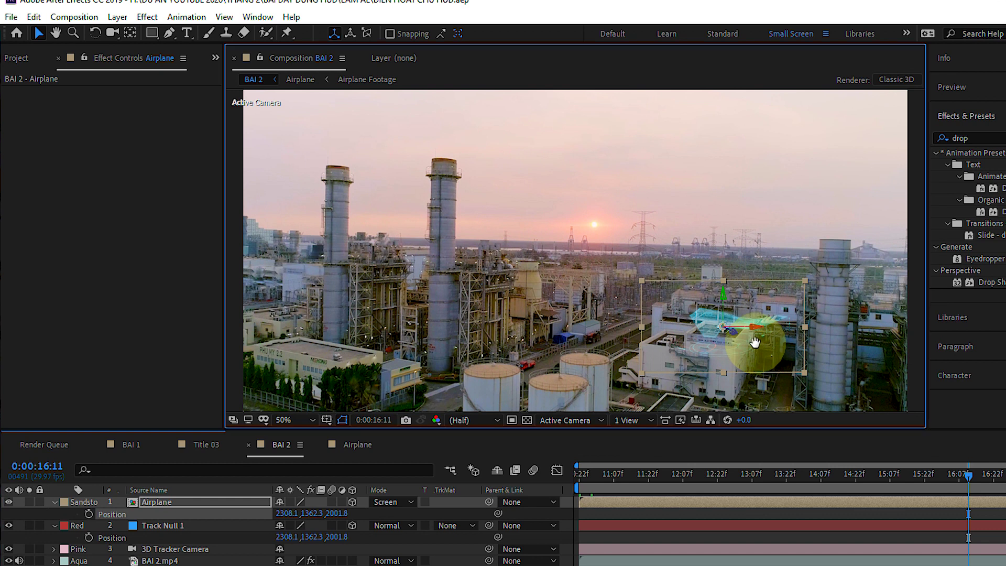
scroll(754, 342, "up", 2)
left_click_drag(460, 179, 473, 322)
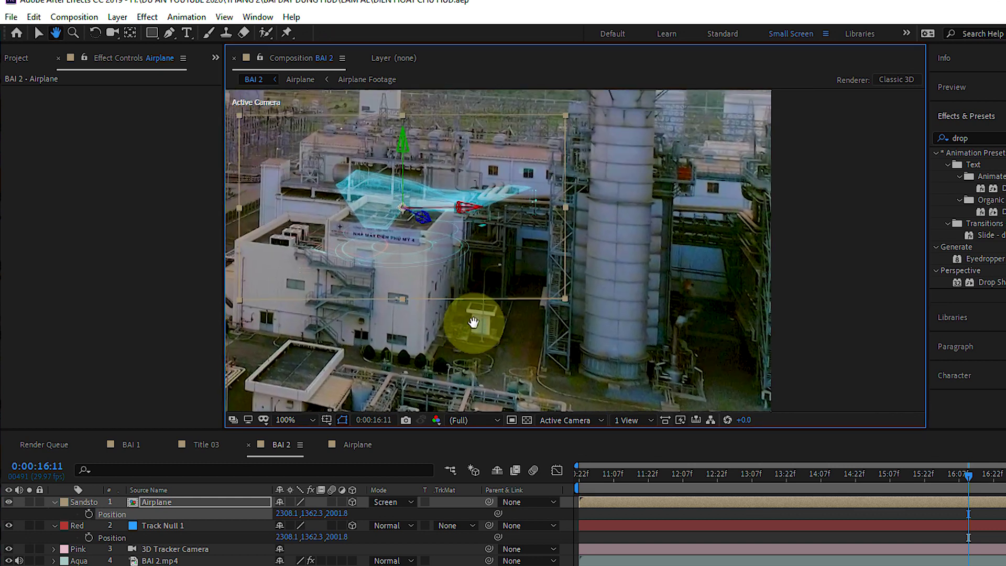
scroll(474, 287, "up", 2)
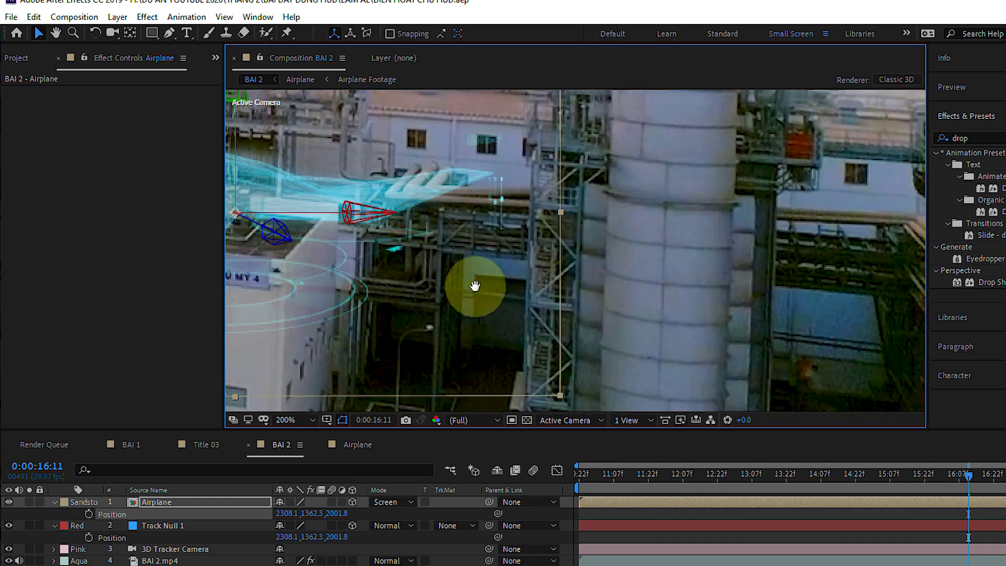
left_click_drag(475, 286, 744, 335)
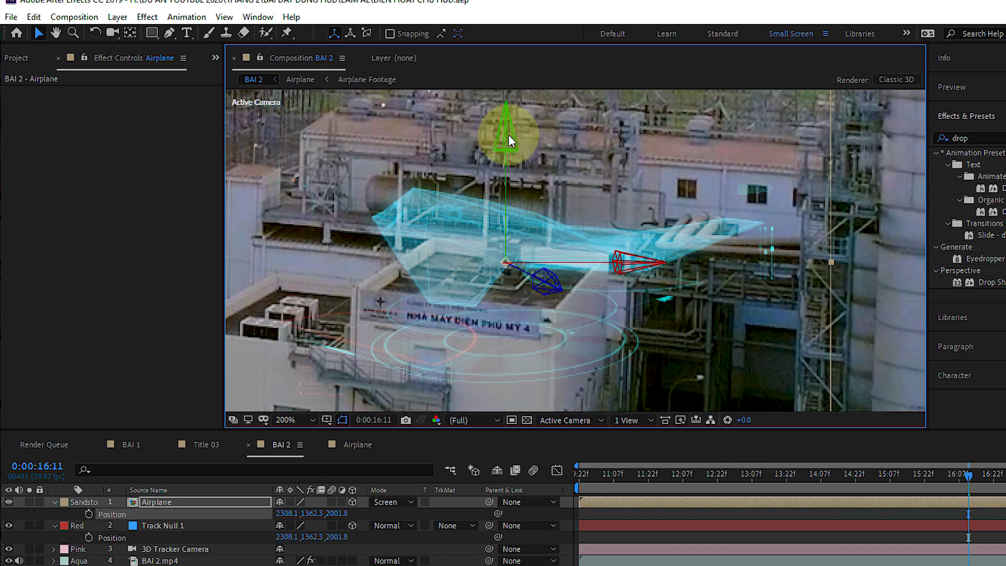
- Raise the Airplane and push it deeper, to 2552.7, 1242.7, 2775.1, over the rooftop
key("F2")
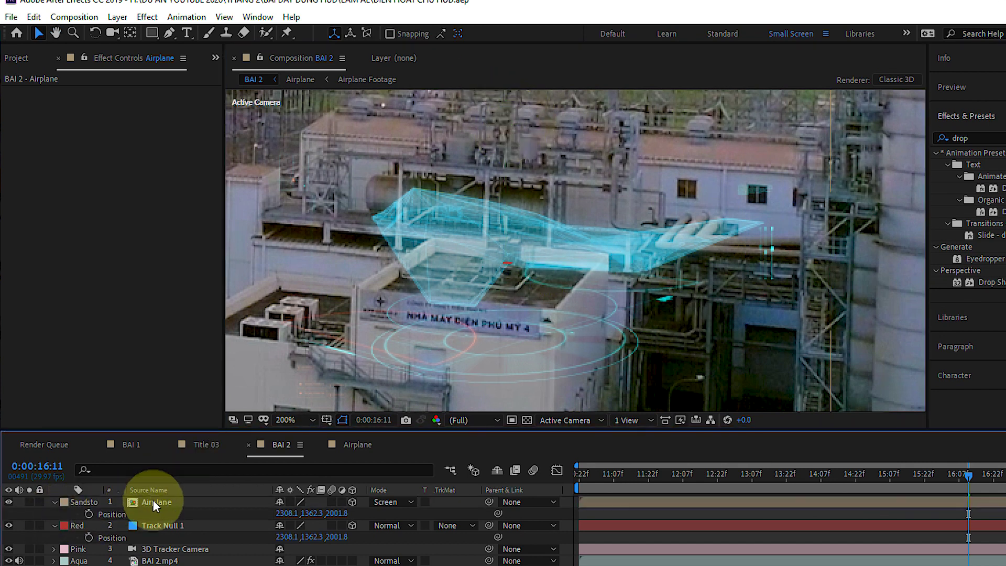
left_click(155, 503)
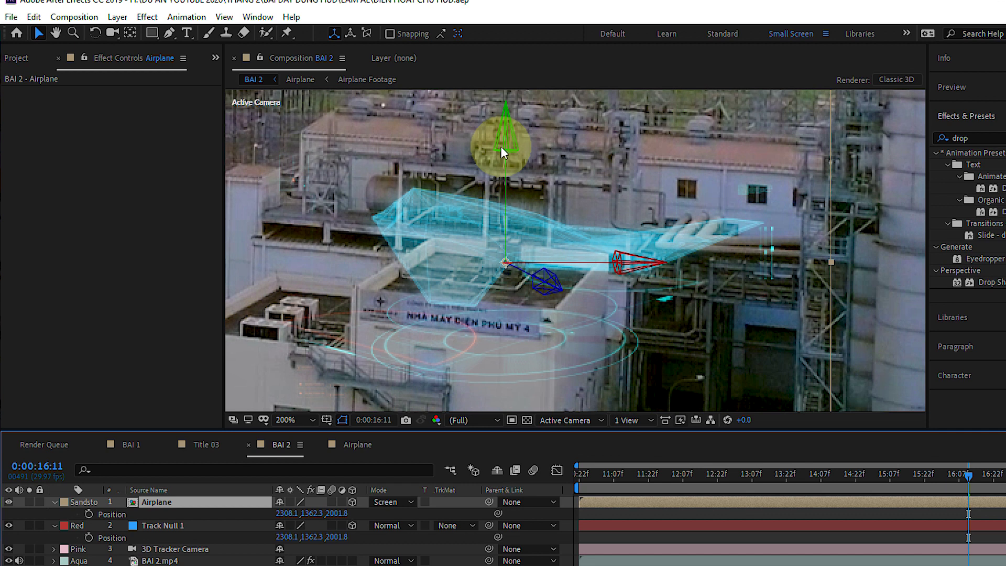
left_click_drag(501, 146, 507, 84)
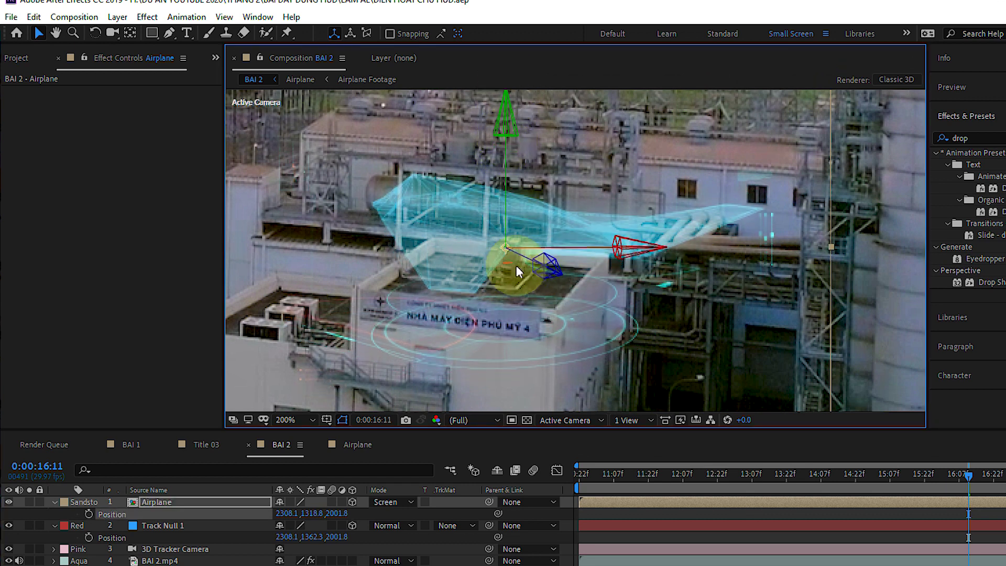
left_click_drag(516, 271, 575, 239)
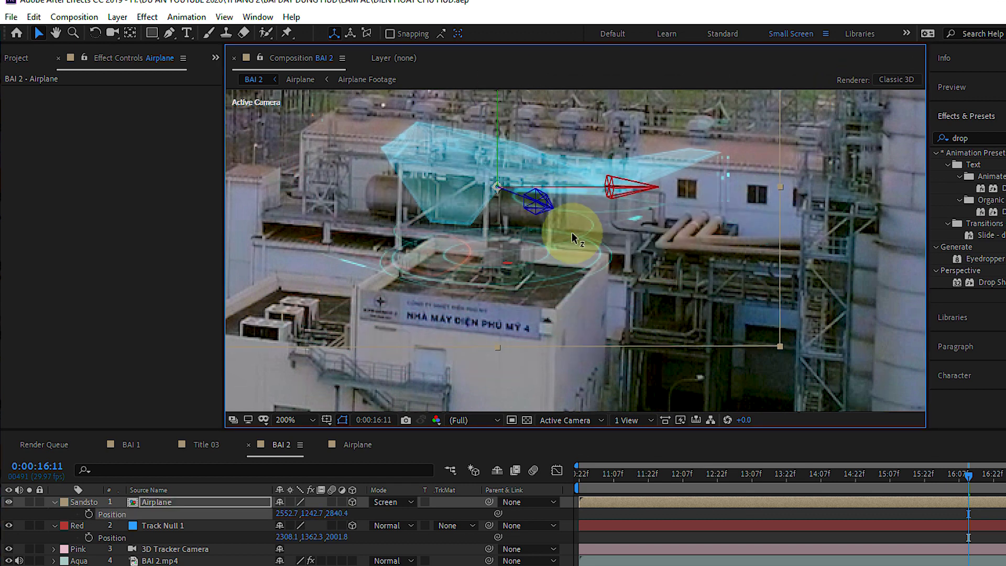
left_click_drag(574, 239, 611, 304)
- Scrub through the shot to check the airplane's placement against the tracked rooftop
scroll(612, 304, "down", 4)
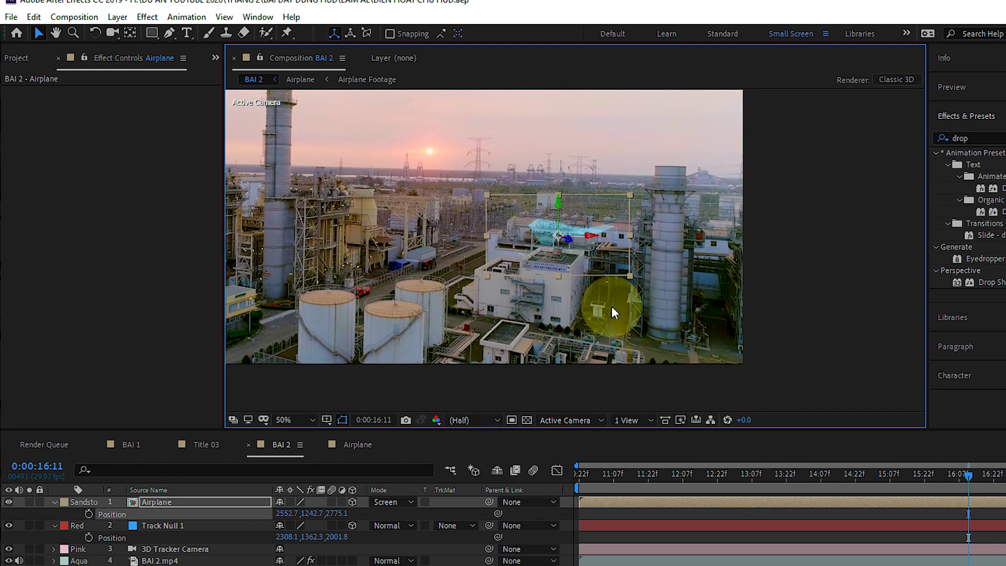
left_click(669, 476)
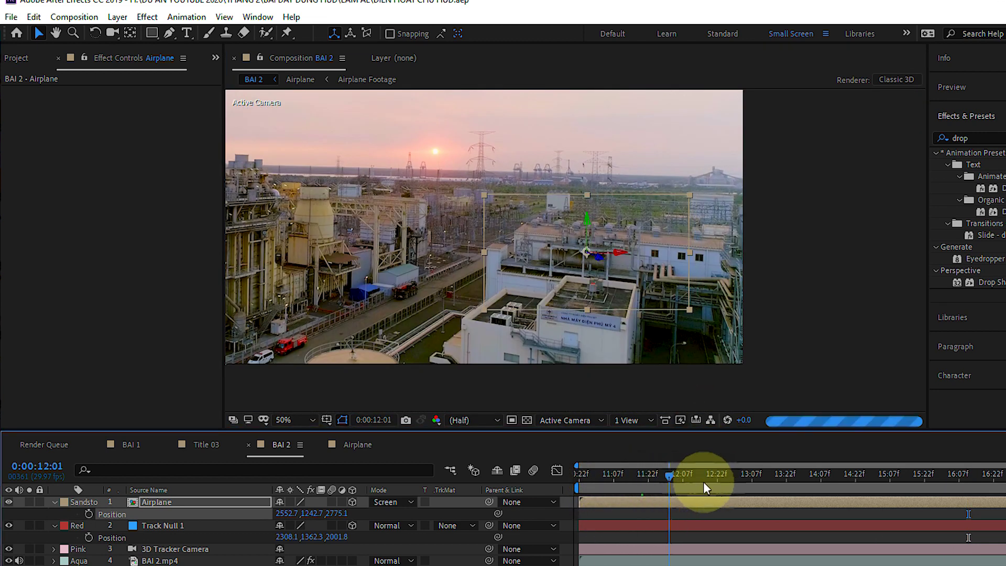
left_click(751, 474)
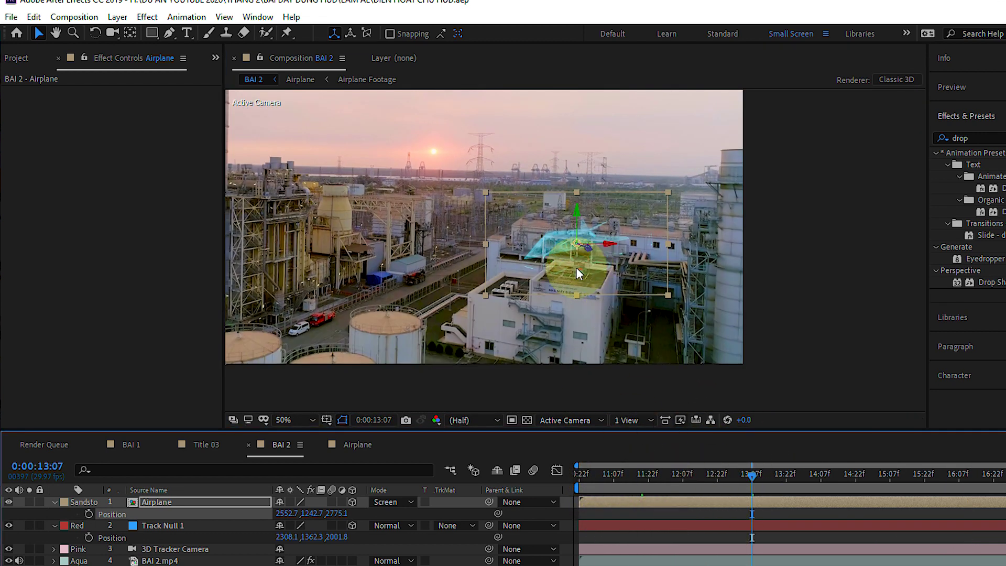
left_click(626, 525)
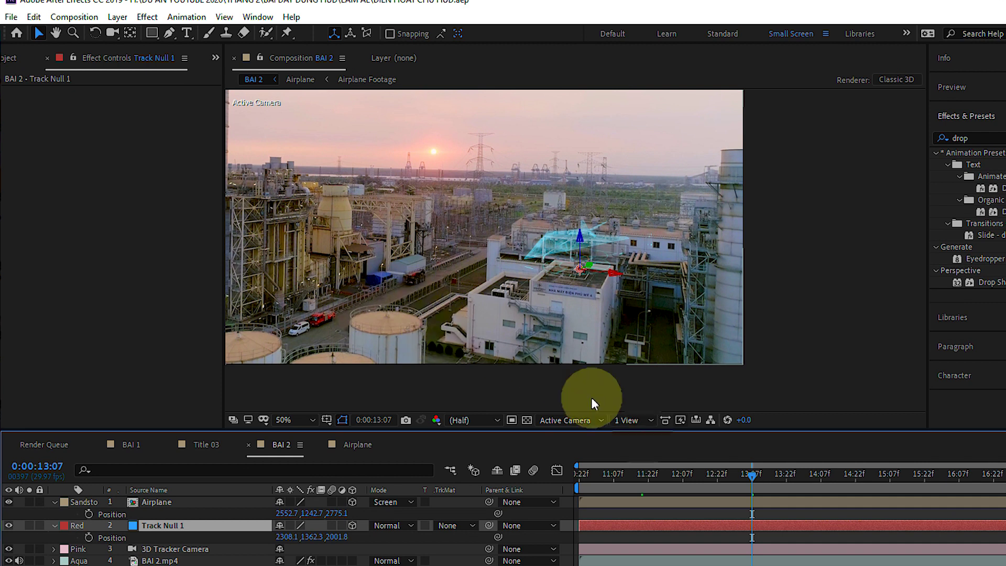
left_click_drag(618, 475, 945, 519)
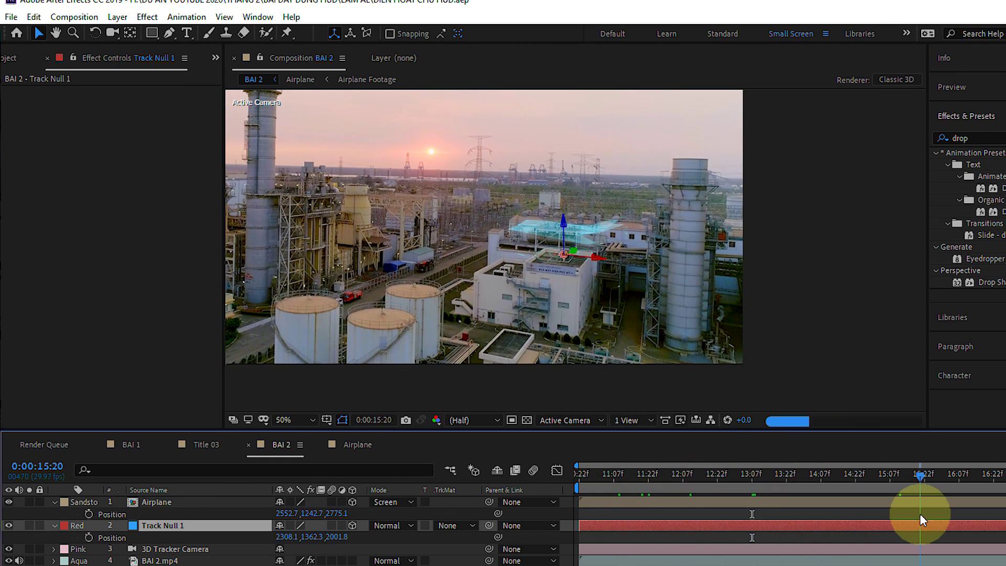
left_click_drag(944, 517, 993, 520)
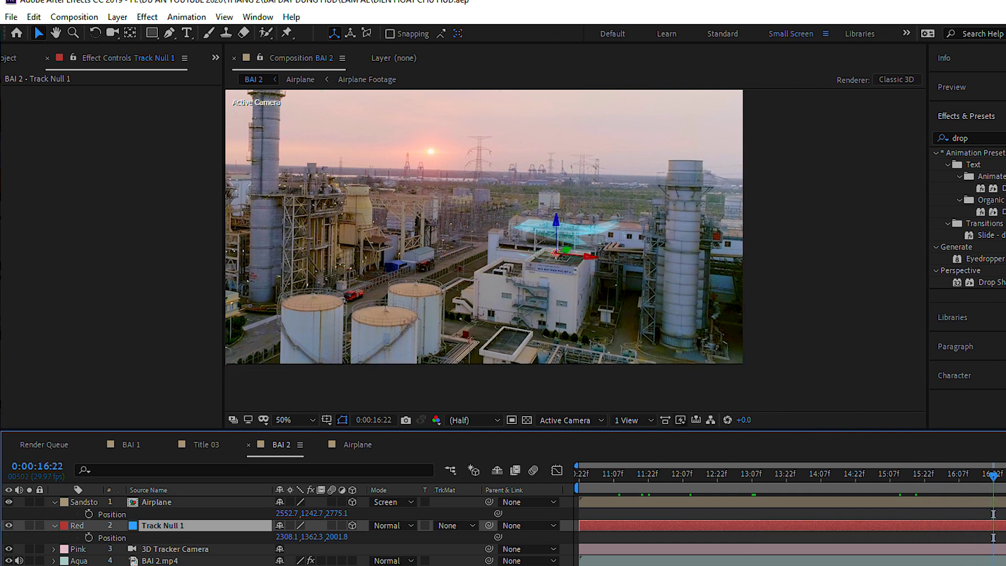
left_click(770, 497)
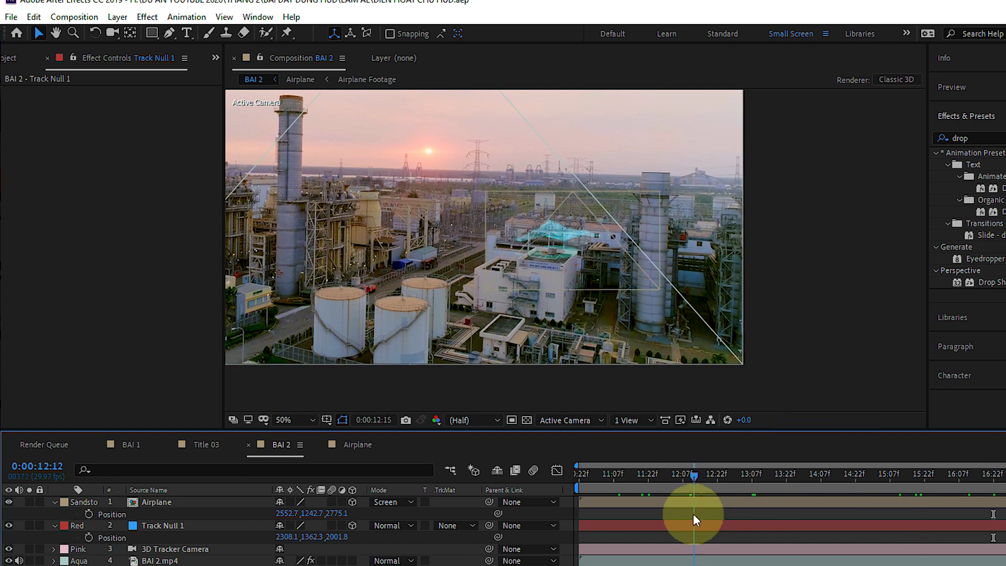
left_click_drag(692, 515, 812, 516)
- Switch the Airplane layer's blending mode from Screen to Add
left_click(390, 501)
left_click(435, 215)
left_click(867, 503)
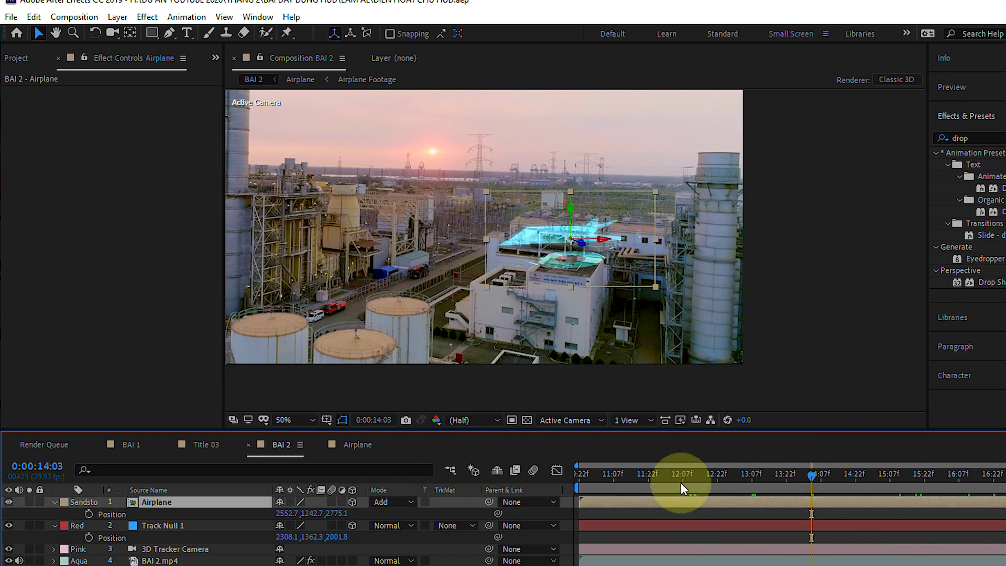
- Scrub back and forth to review the airplane, then select the BAI 2.mp4 footage layer
left_click_drag(701, 460, 791, 472)
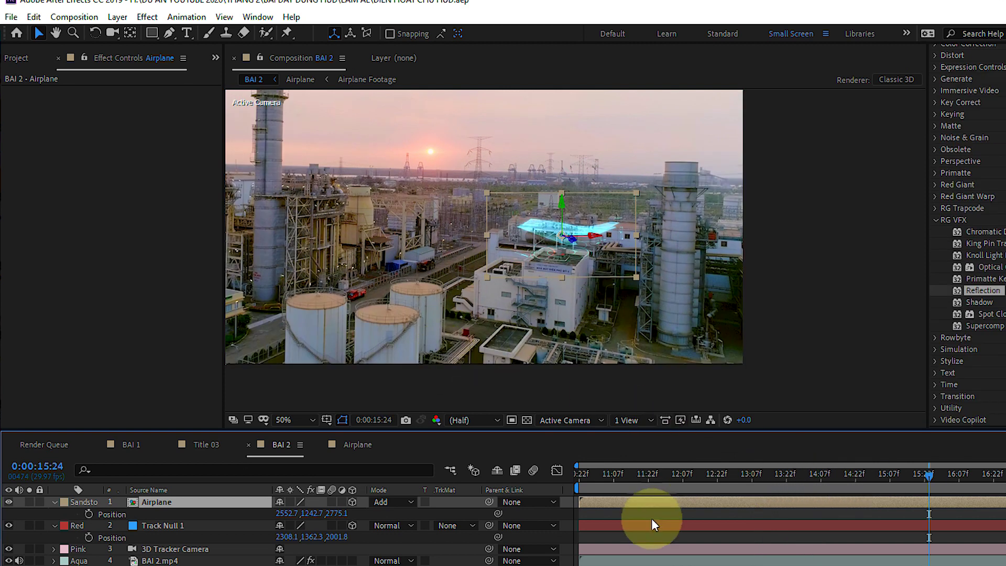
left_click_drag(655, 491, 784, 492)
left_click_drag(964, 512, 1003, 512)
left_click(595, 560)
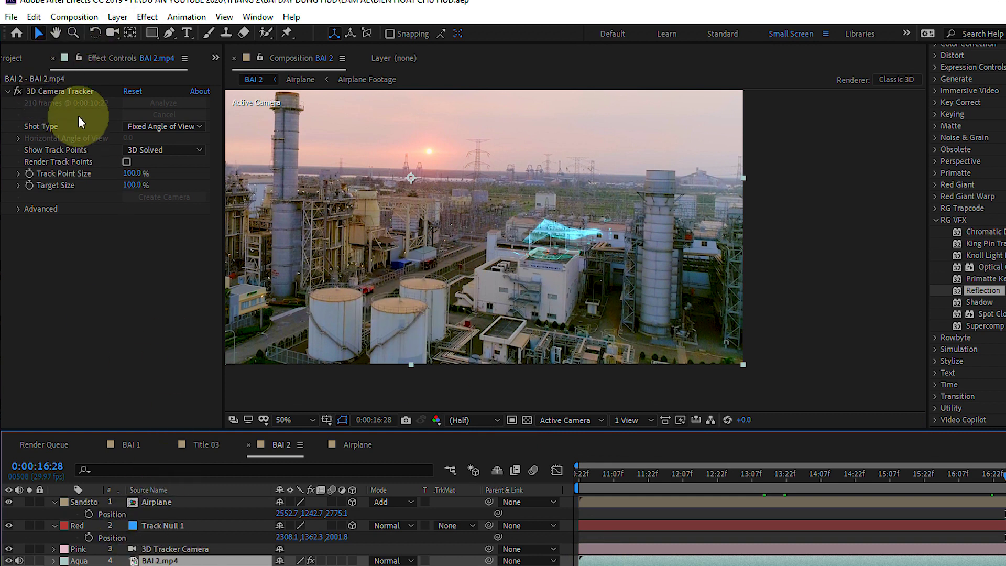
- Create a tracked null from the 3D Camera Tracker points on the left smokestack
left_click(42, 94)
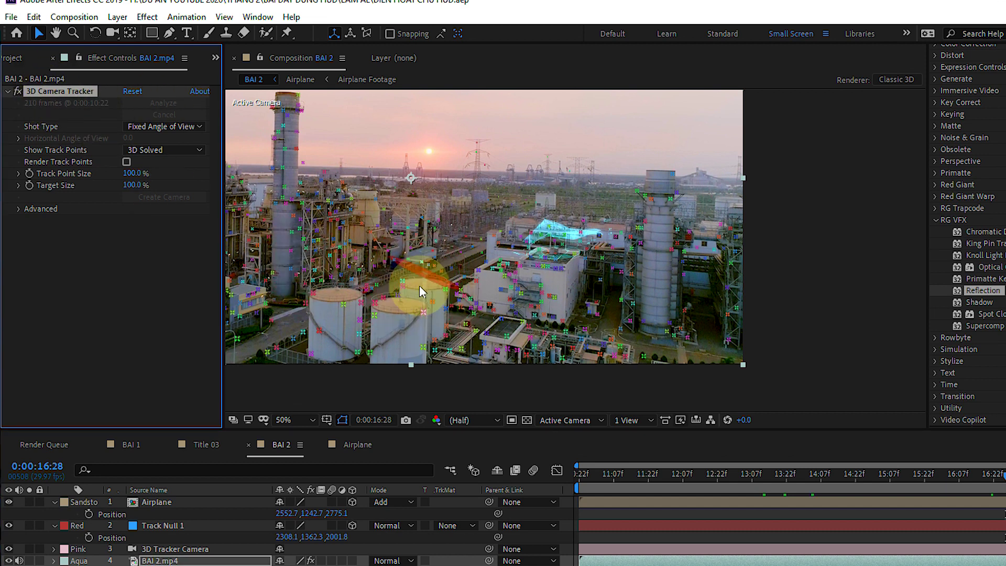
right_click(281, 157)
left_click(334, 198)
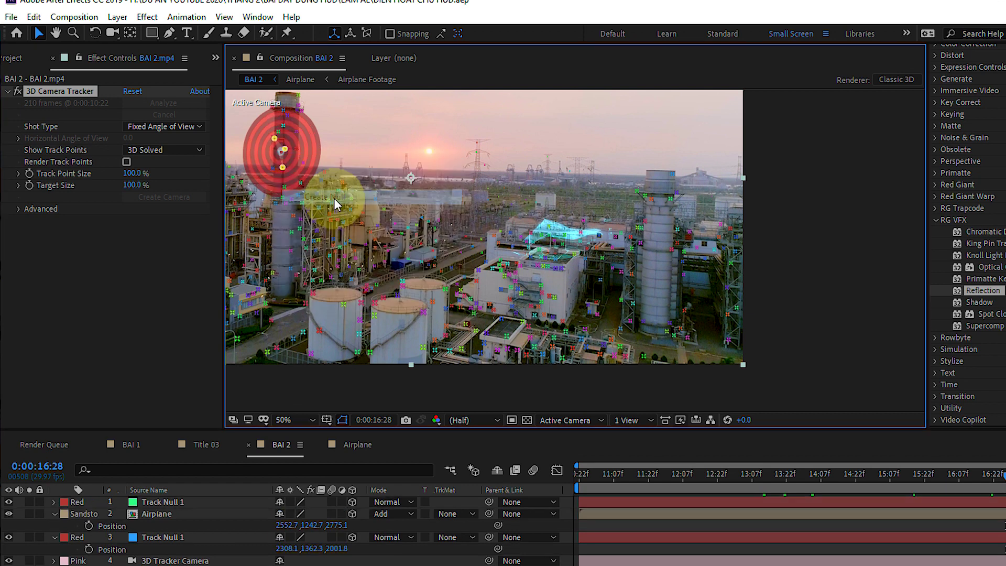
- Rename the new Track Null 1 layer to 'Null chu'
left_click(148, 502)
right_click(147, 502)
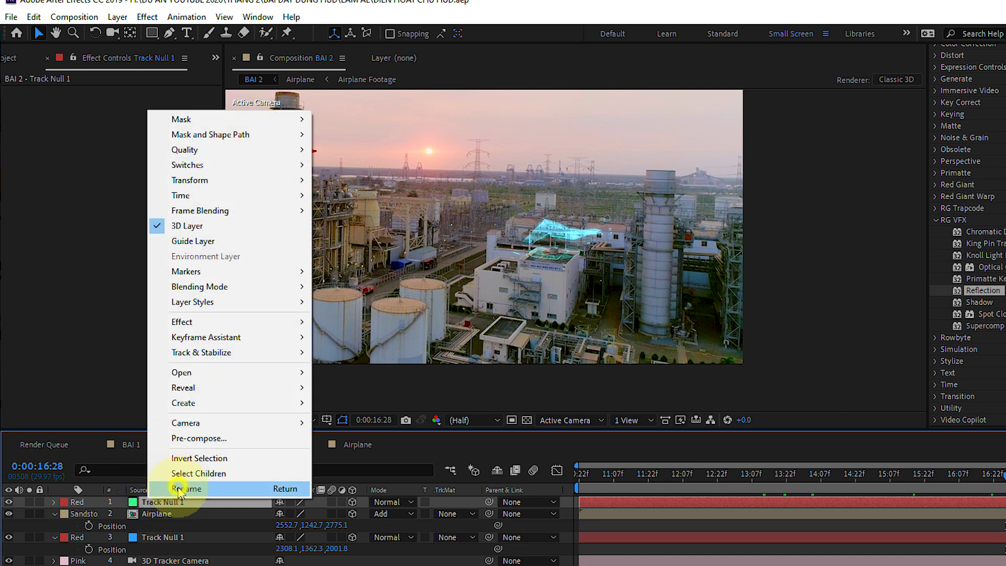
left_click(178, 488)
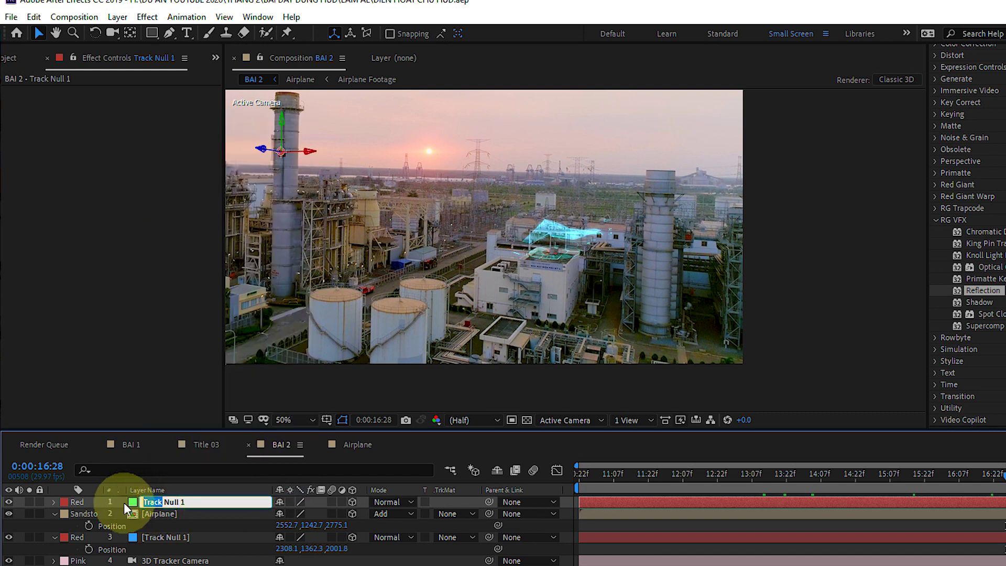
key("BackSpace")
key("BackSpace")
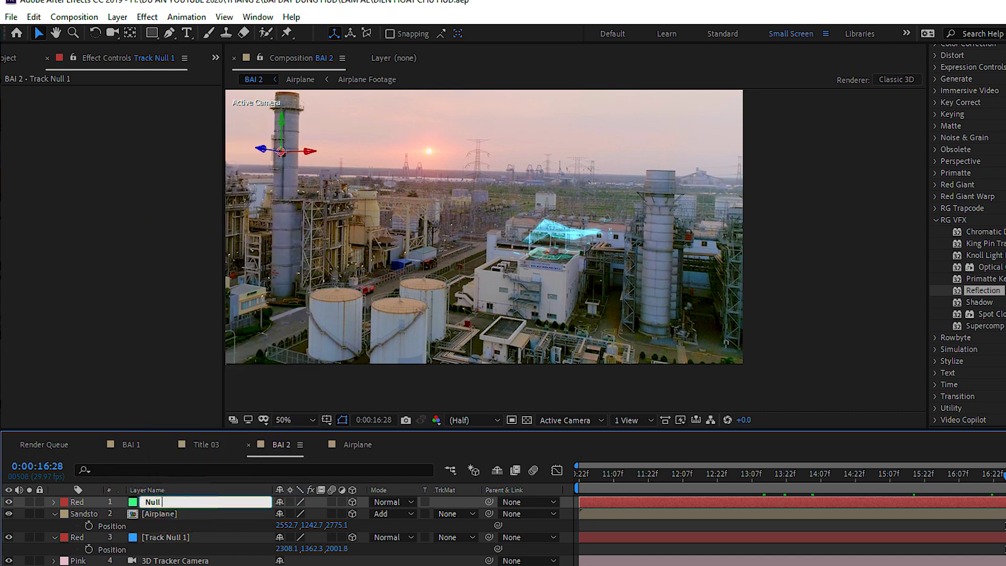
type("chu")
key("Return")
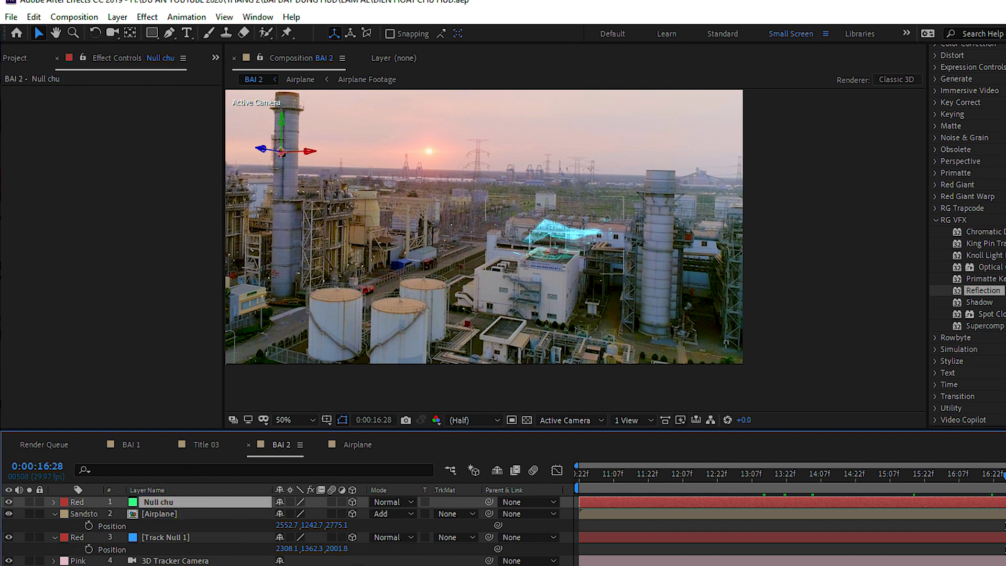
left_click(545, 471)
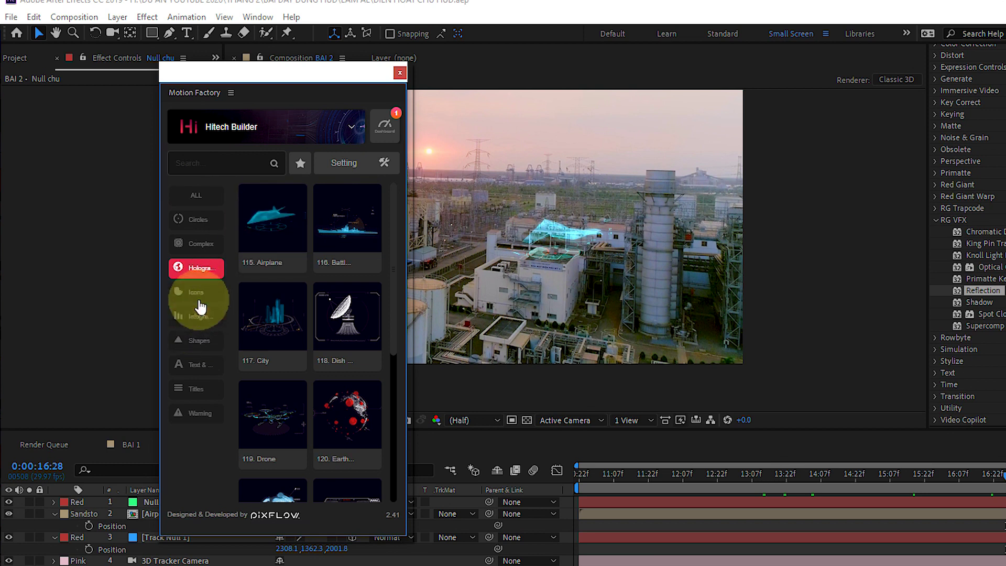
- Create the ENVATO logo lower-third from Motion Factory's Titles tile 339 and view it at 13:14
left_click(200, 301)
left_click(197, 365)
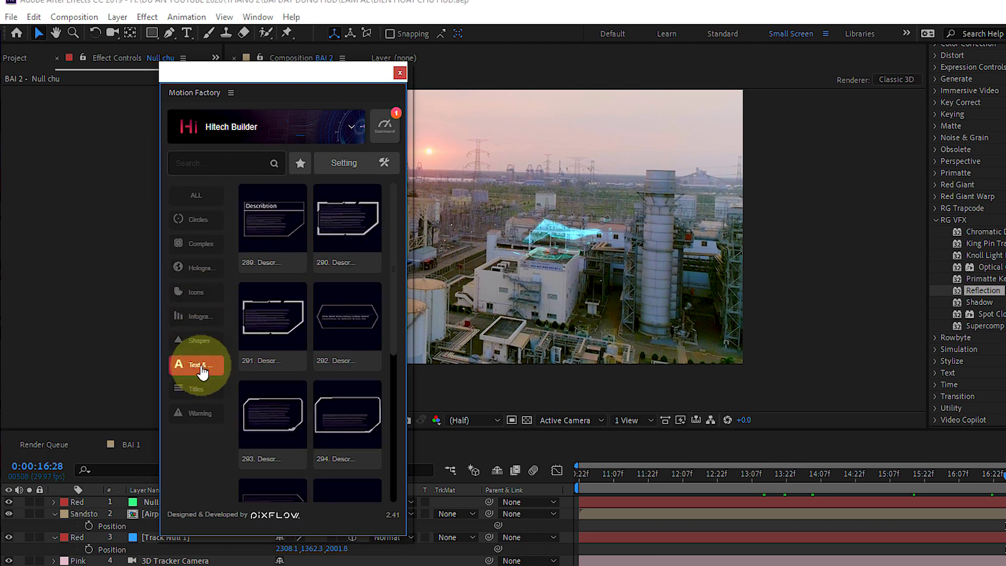
left_click(197, 390)
mouse_move(345, 309)
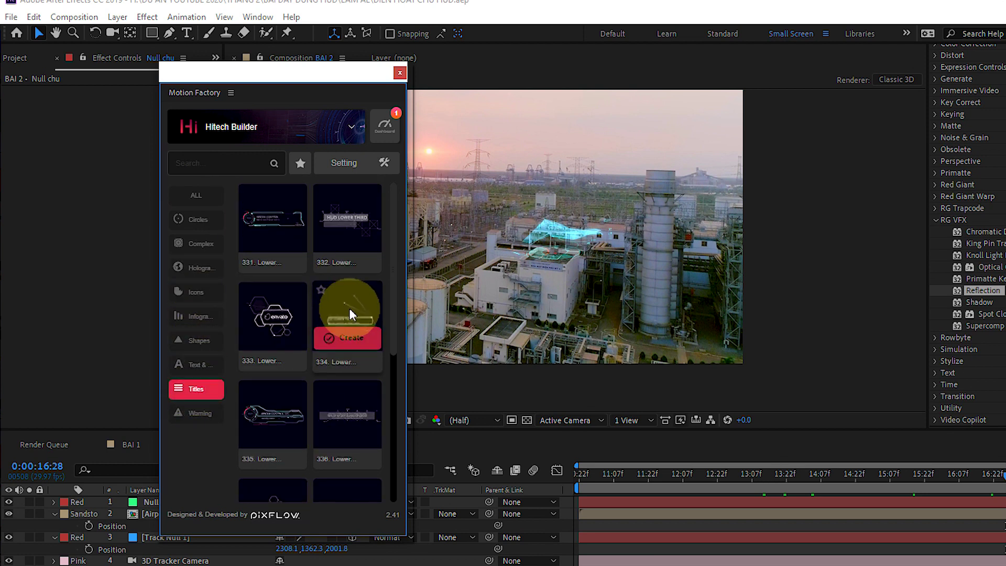
scroll(273, 343, "down", 4)
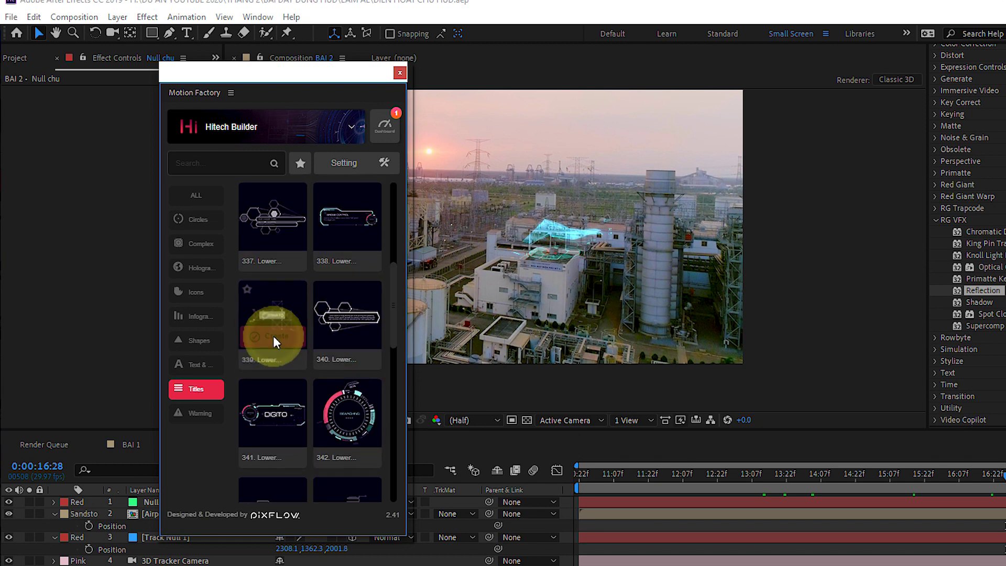
left_click(273, 338)
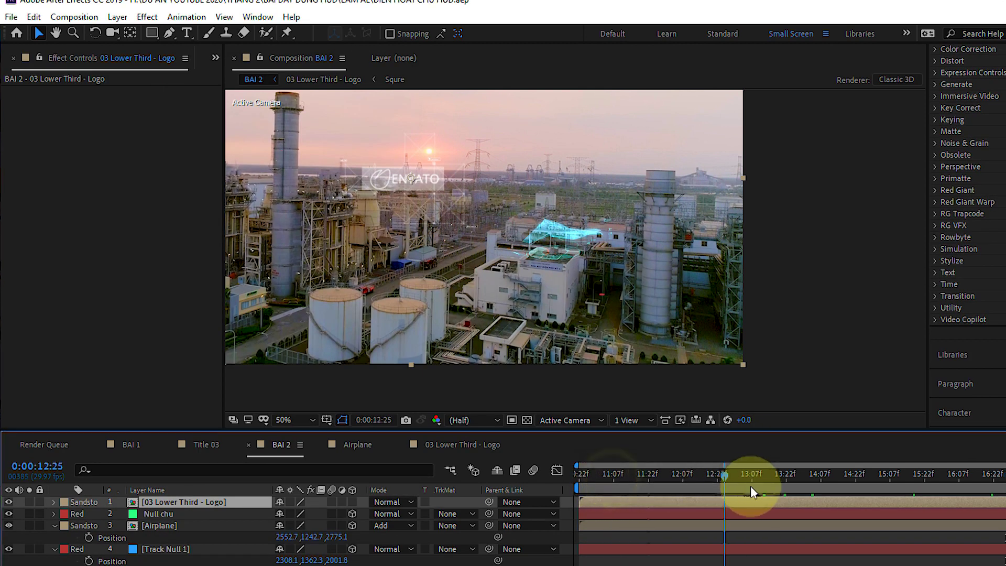
left_click(767, 490)
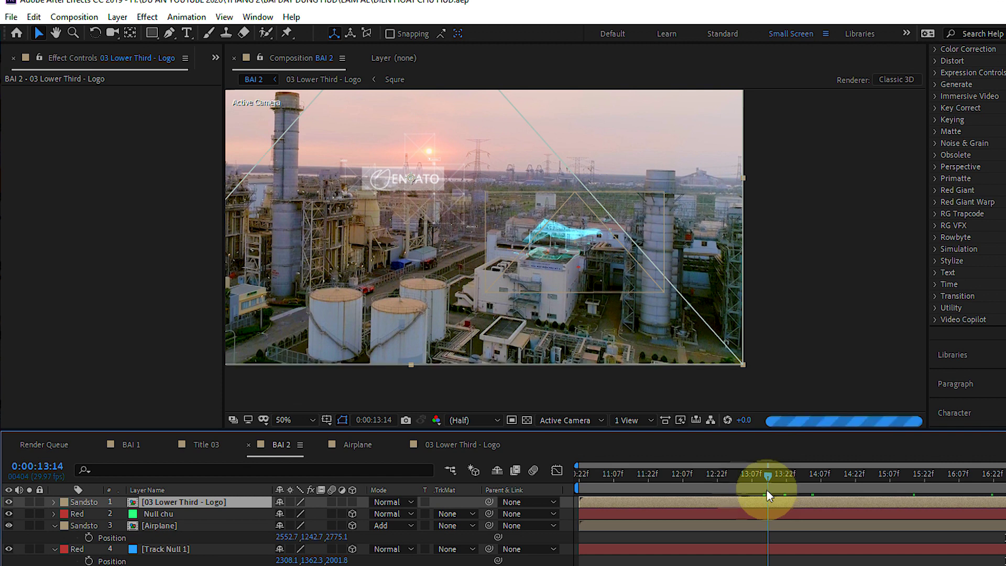
- Make the logo lower-third a 3D layer and preview the shot from 12:22
left_click(195, 501)
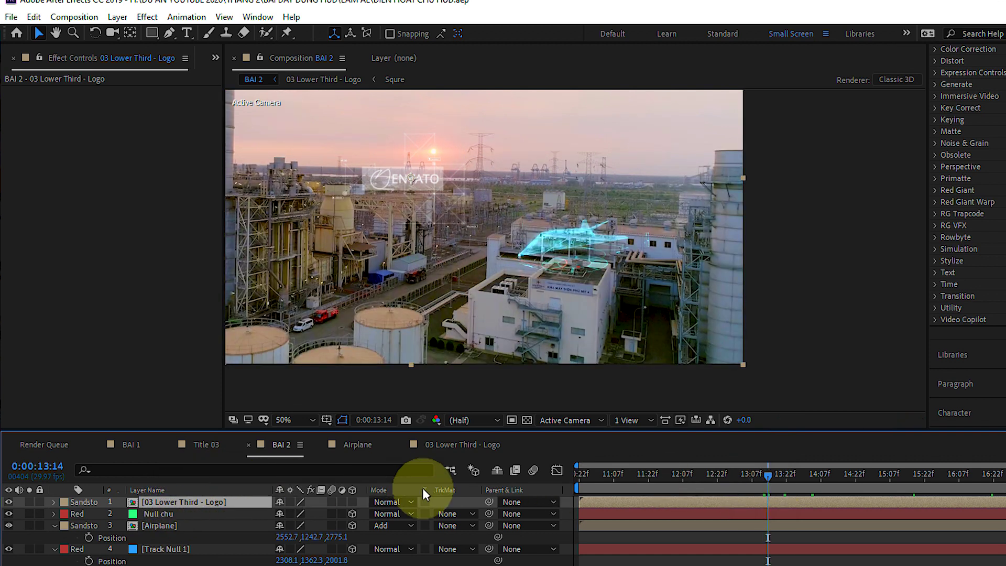
left_click(352, 502)
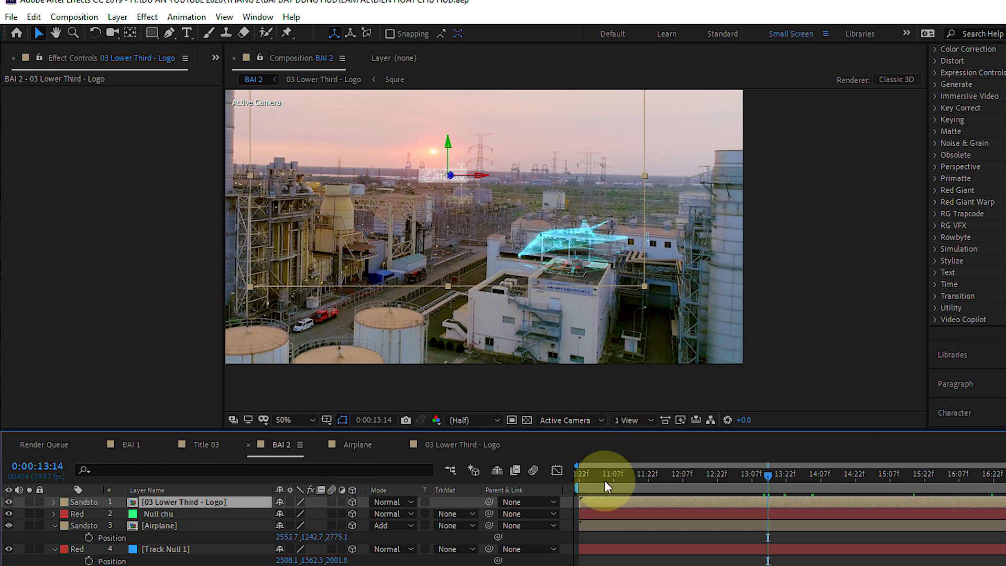
left_click(712, 474)
key("space")
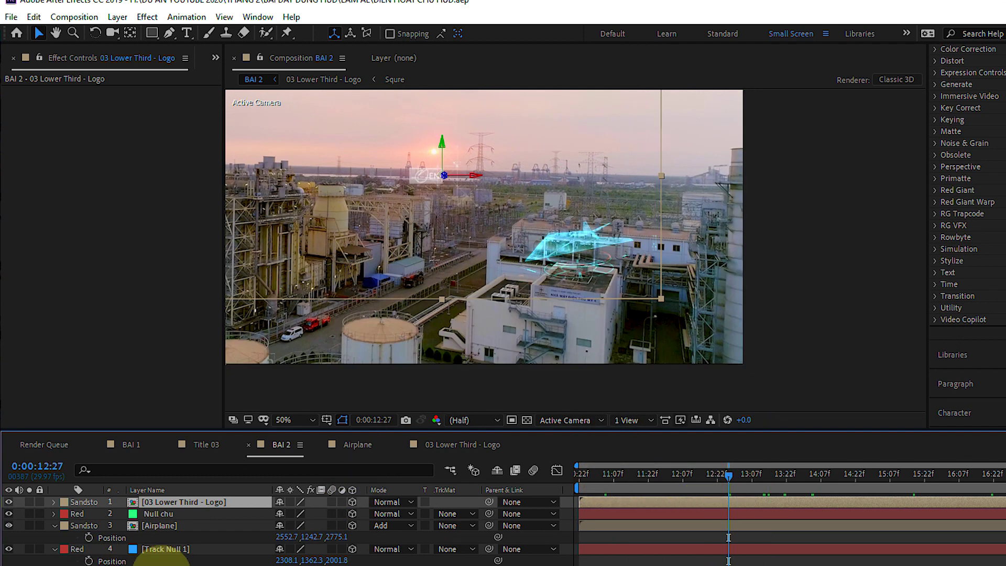
- Copy Null chu's Position values onto the logo lower-third's Position
left_click(164, 513)
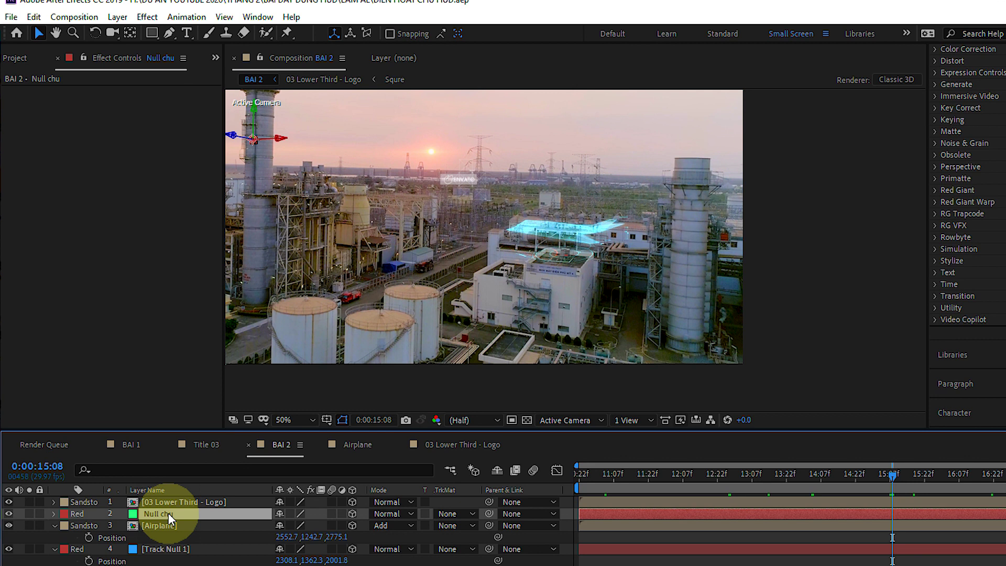
key("p")
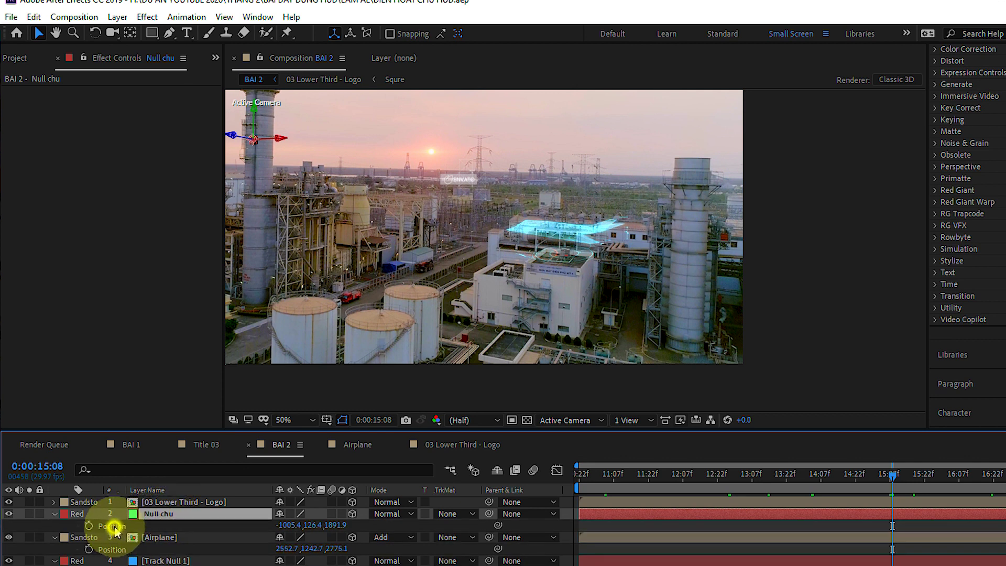
left_click(114, 526)
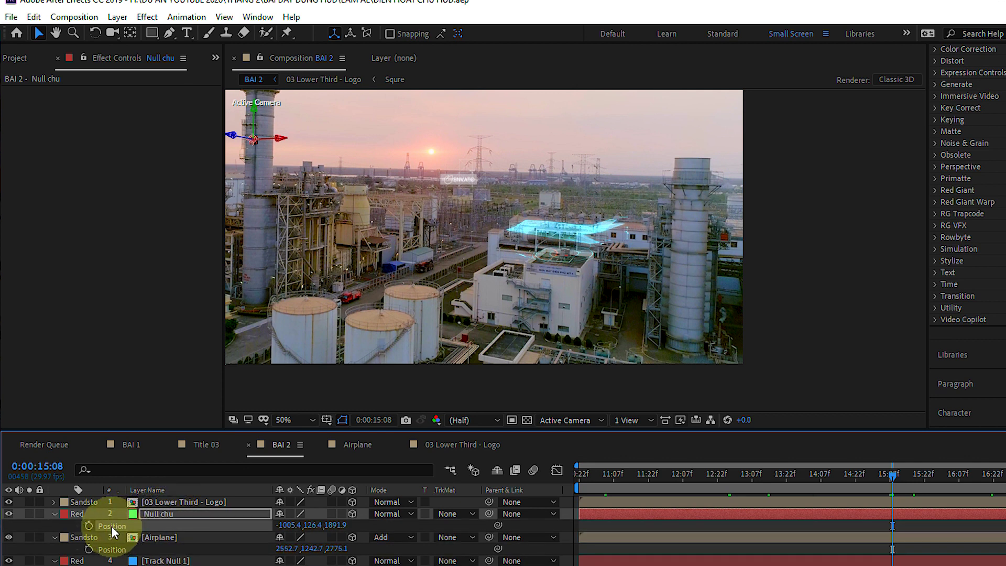
left_click(146, 503)
key("p")
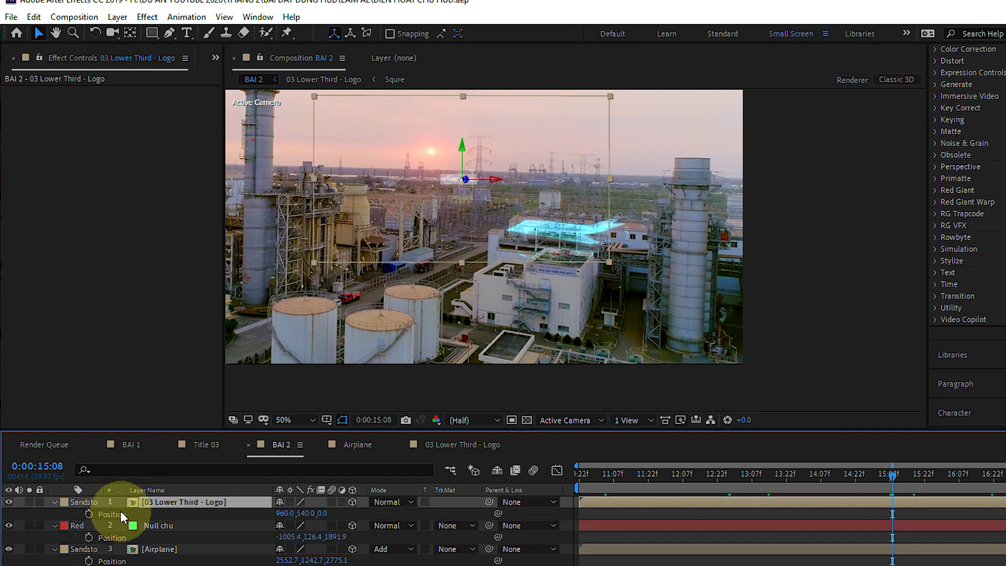
left_click(116, 515)
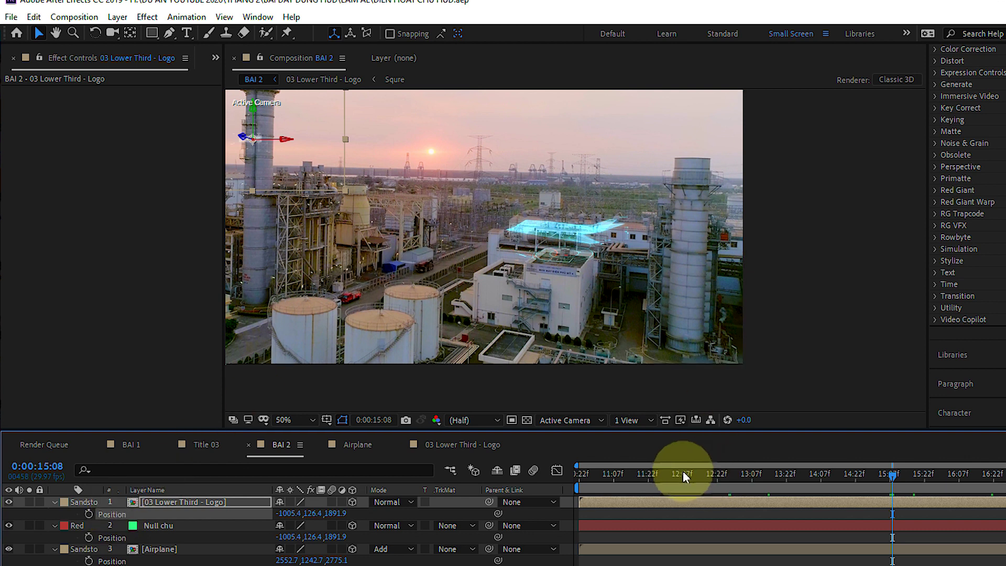
- Scale the logo lower-third to 318% and check it at 15:20
left_click(773, 473)
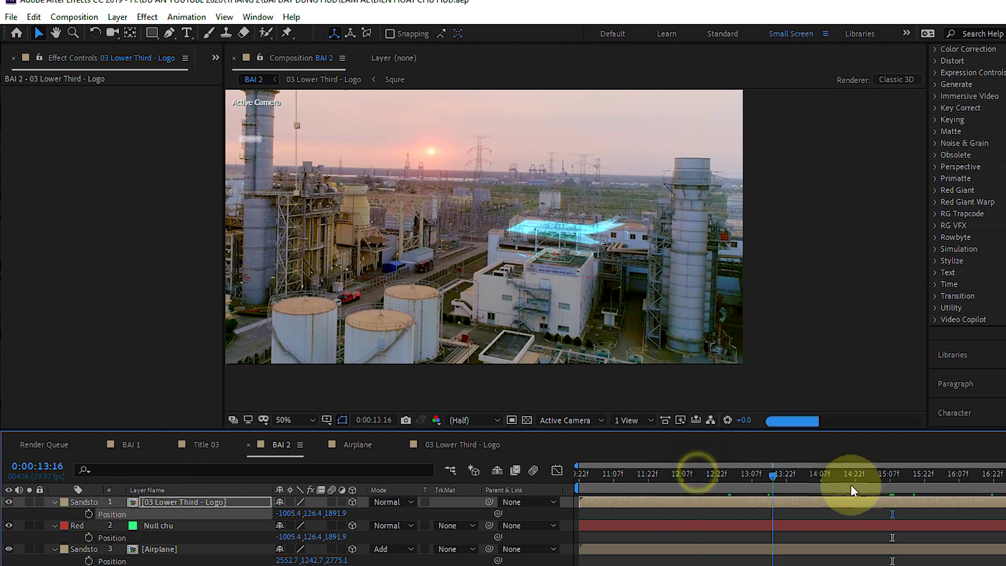
left_click(892, 490)
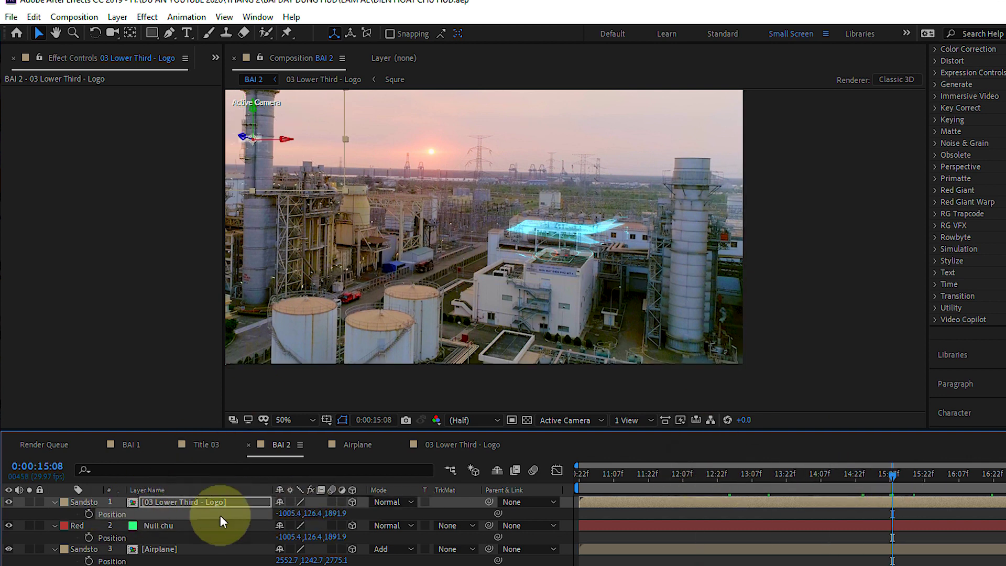
left_click(621, 515)
left_click(618, 505)
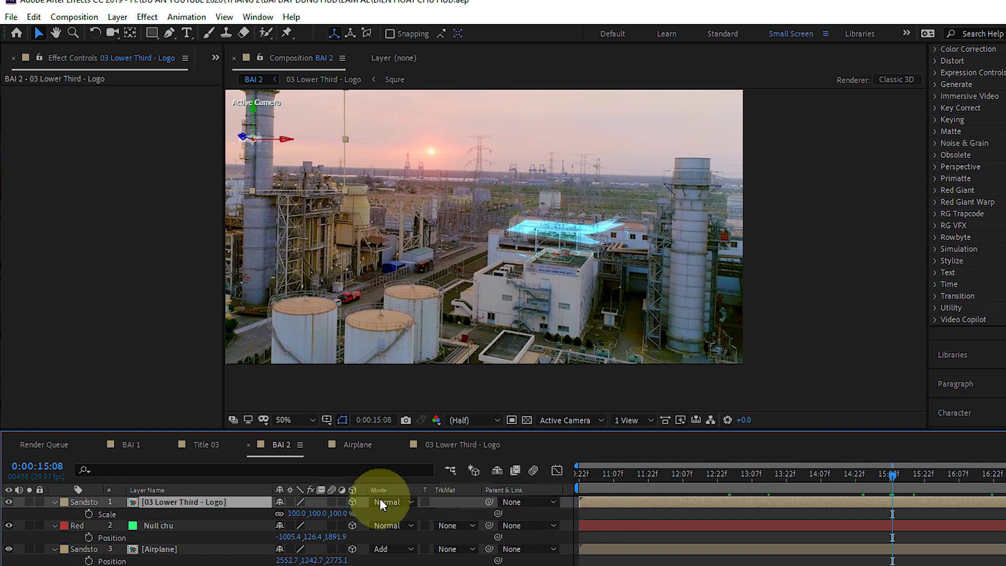
key("s")
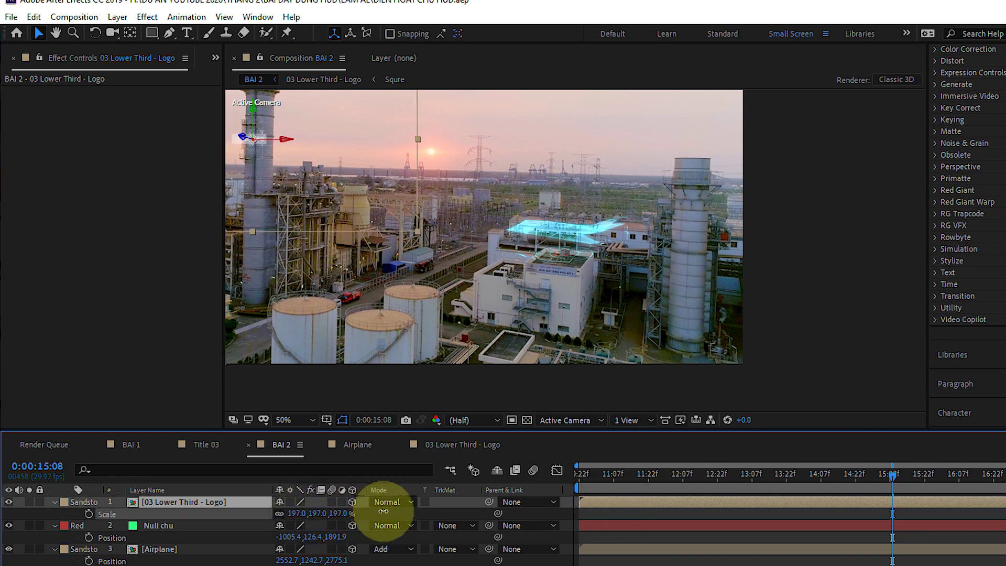
left_click_drag(338, 513, 465, 514)
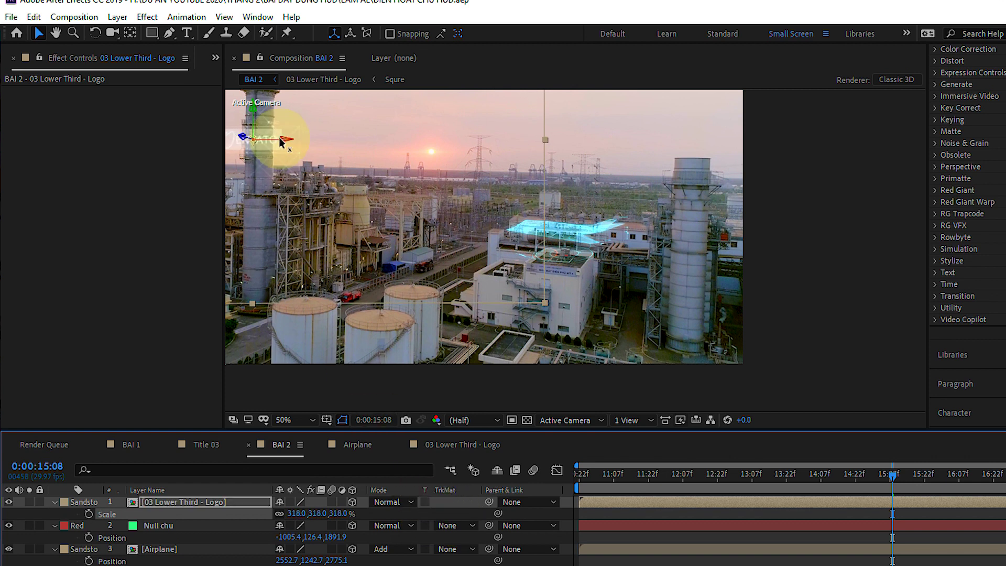
left_click_drag(884, 479, 978, 473)
left_click(871, 531)
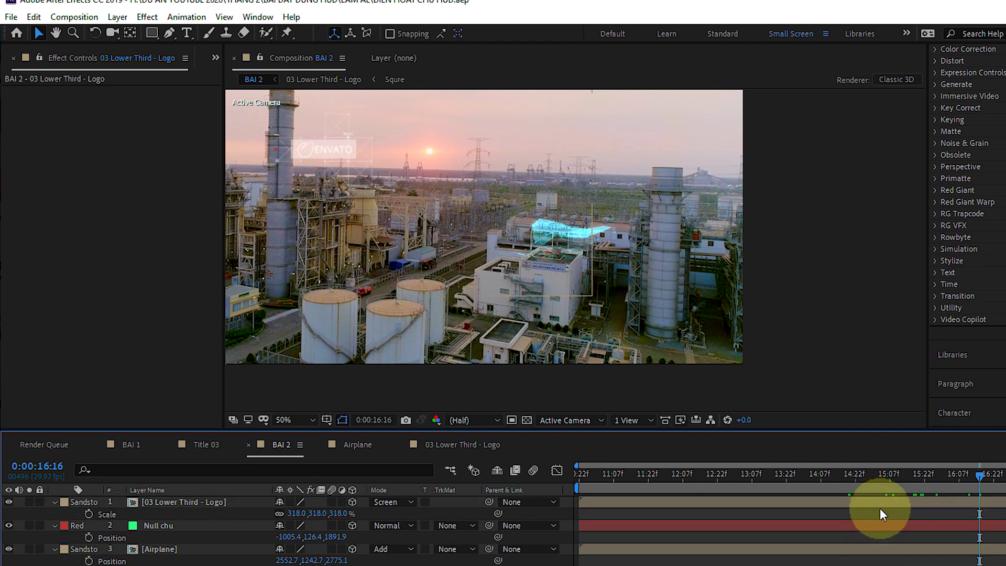
double_click(835, 502)
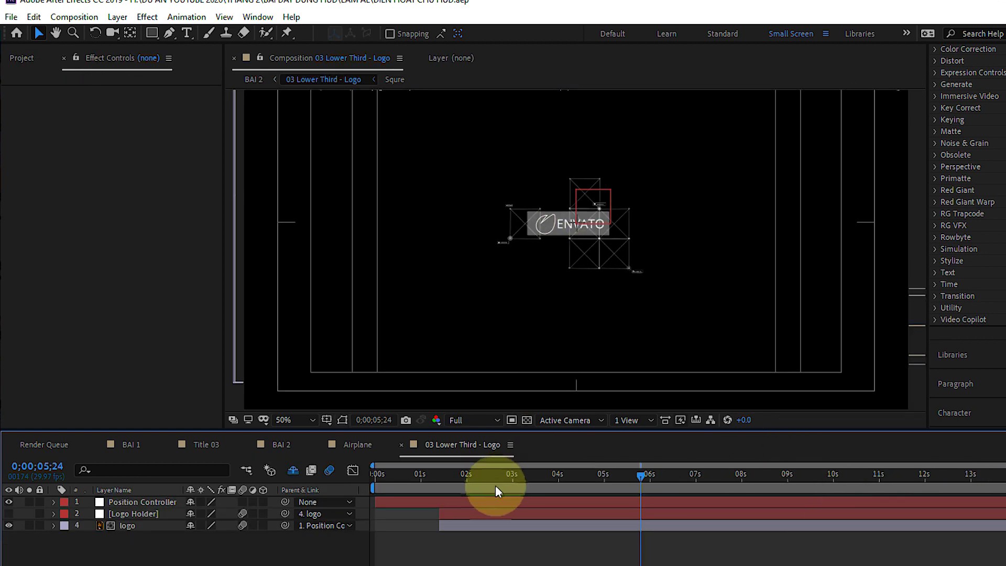
left_click_drag(499, 479, 666, 482)
left_click_drag(837, 474, 885, 475)
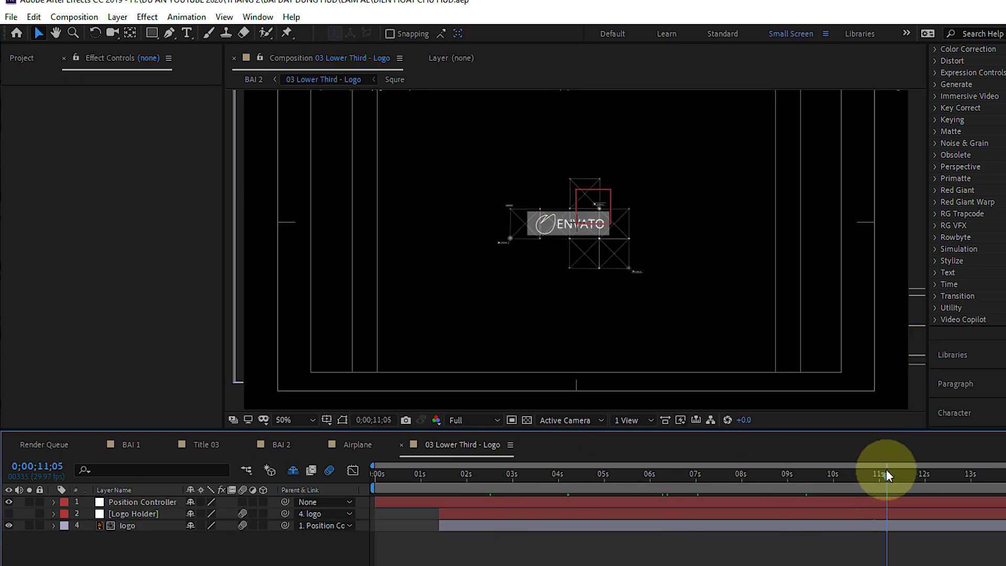
left_click(248, 83)
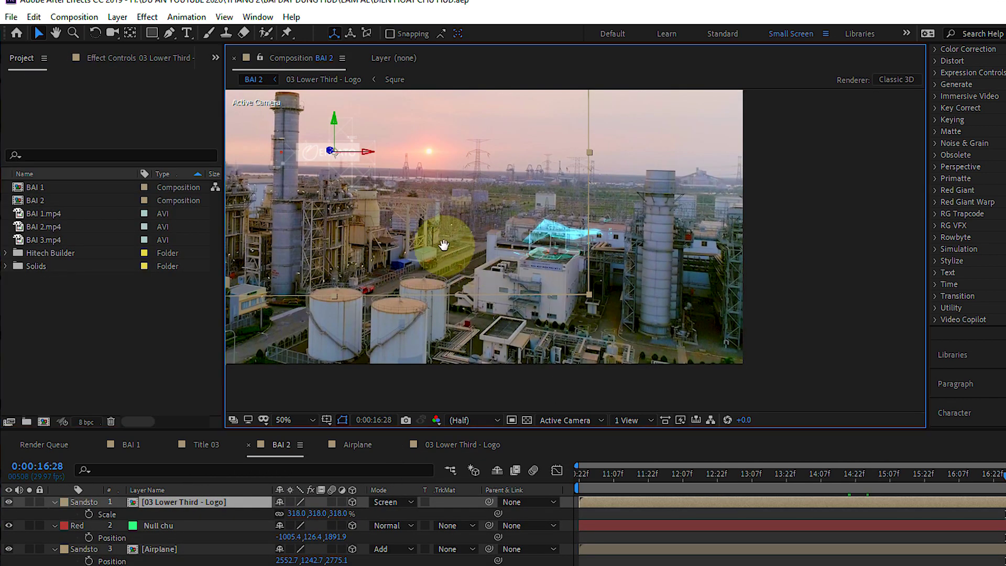
left_click_drag(443, 250, 490, 310)
left_click(300, 420)
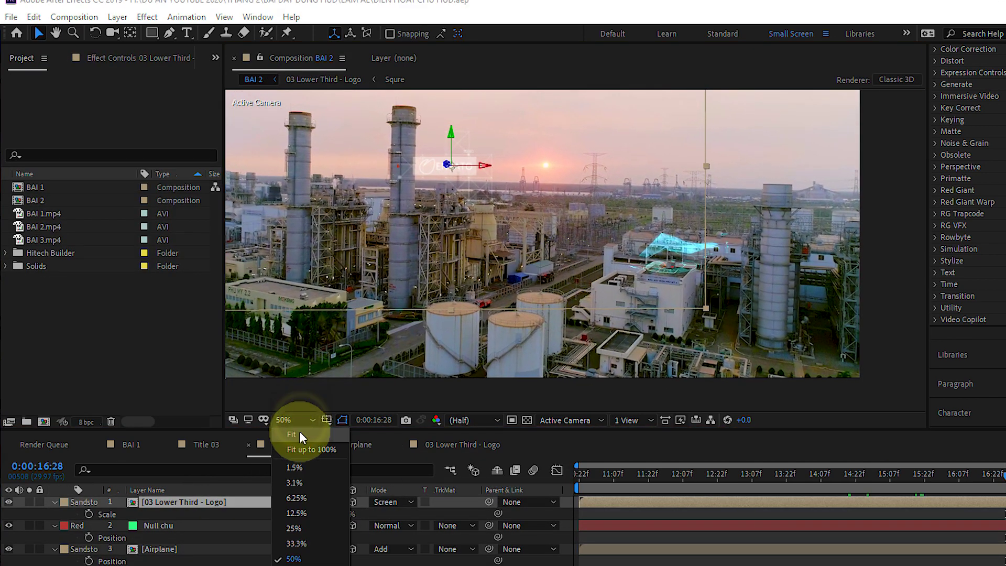
left_click(299, 432)
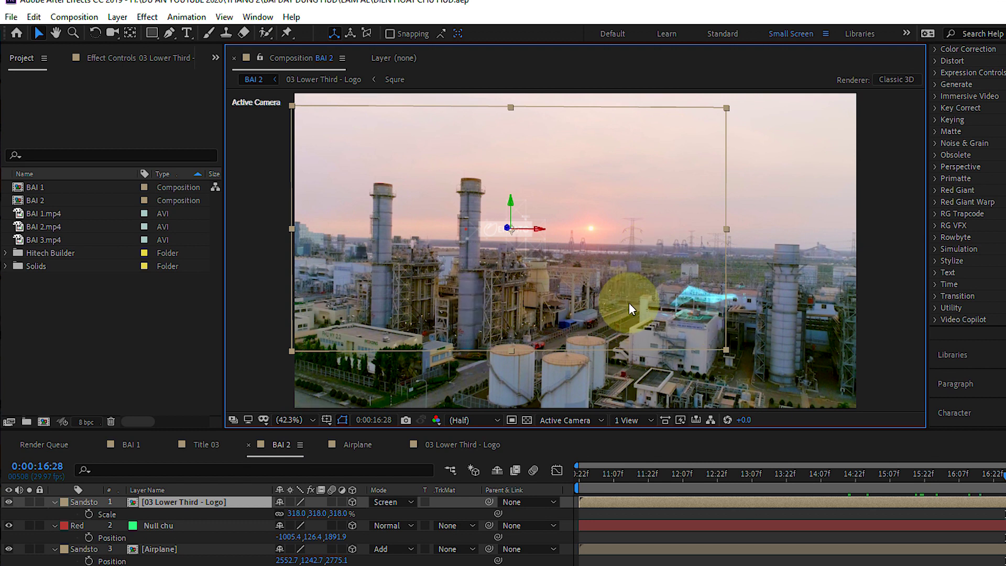
left_click(715, 474)
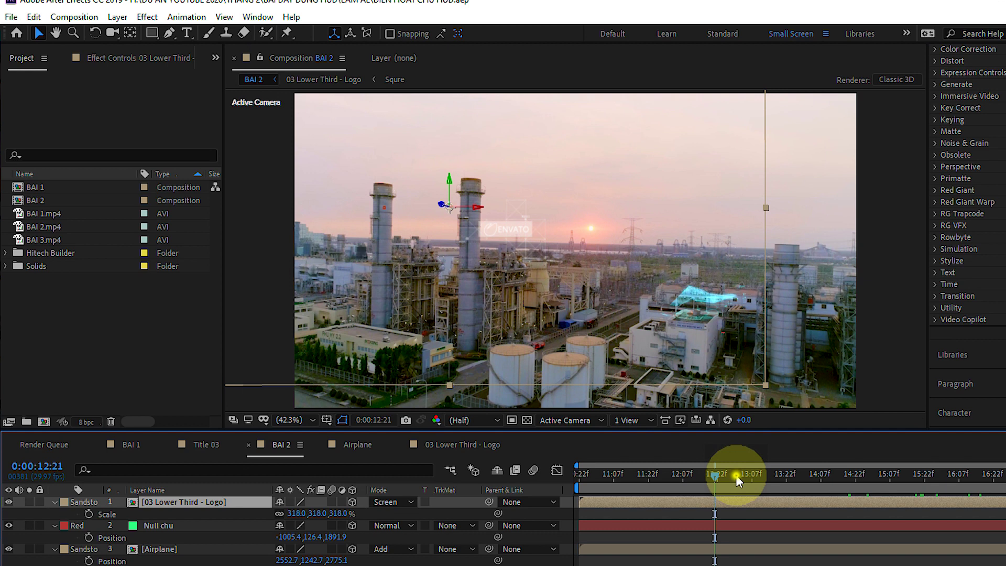
left_click_drag(736, 479, 889, 485)
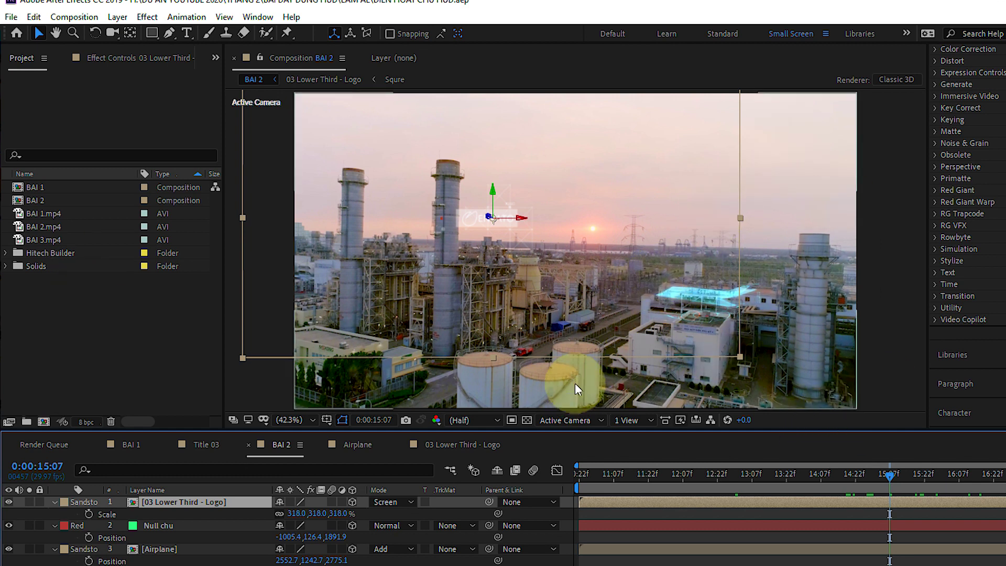
left_click_drag(754, 478, 959, 496)
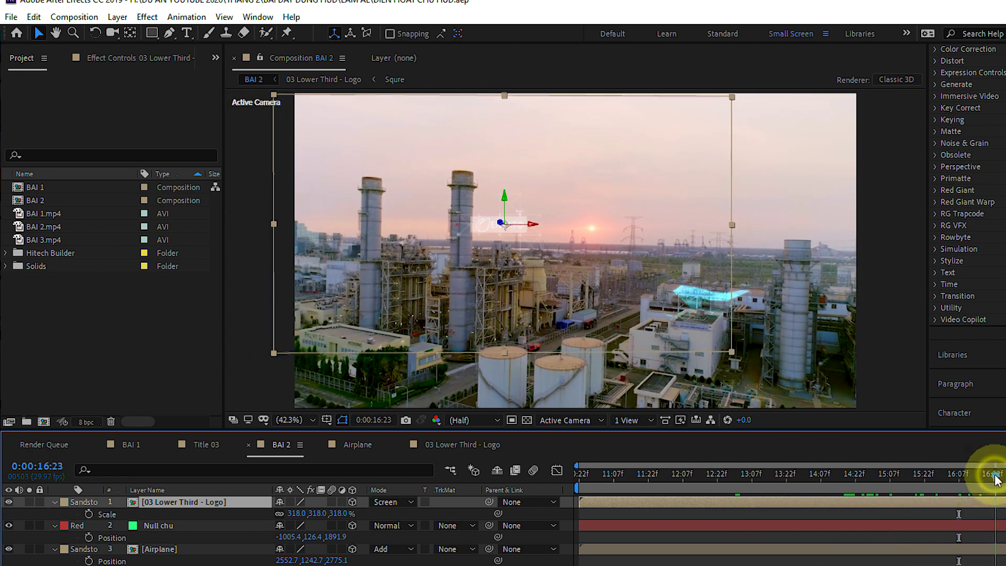
left_click_drag(958, 496, 871, 476)
- Zoom onto the smokestack at 10:25, pick the Roto Brush tool, and select Fire 09_Loop
left_click(710, 476)
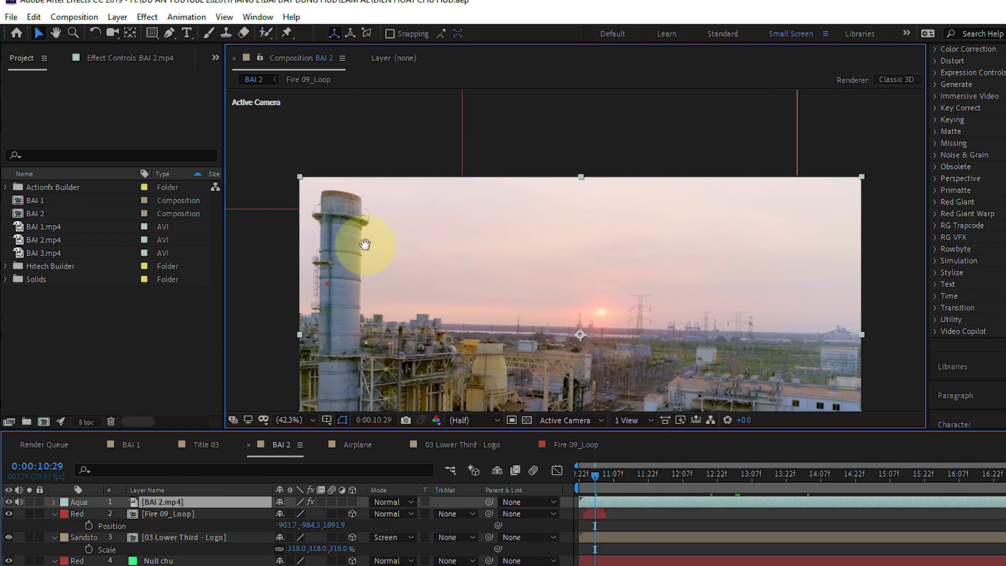
scroll(365, 244, "up", 1)
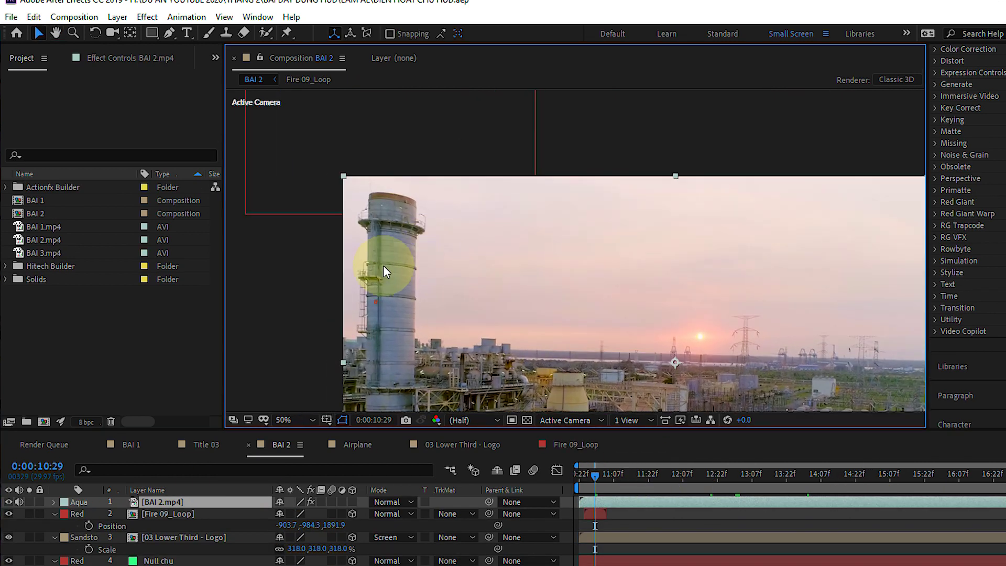
scroll(385, 270, "up", 2)
left_click(168, 33)
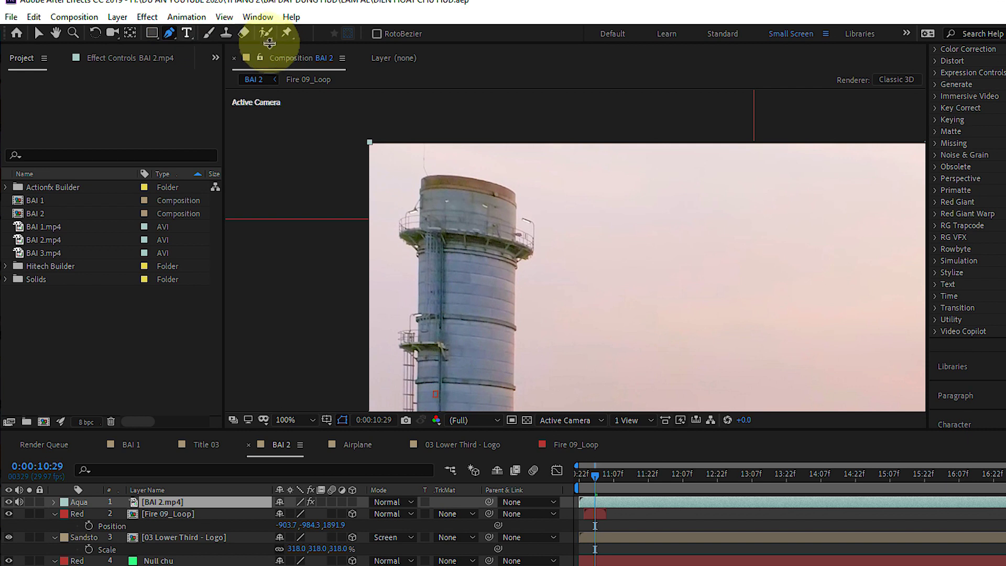
left_click_drag(595, 475, 579, 479)
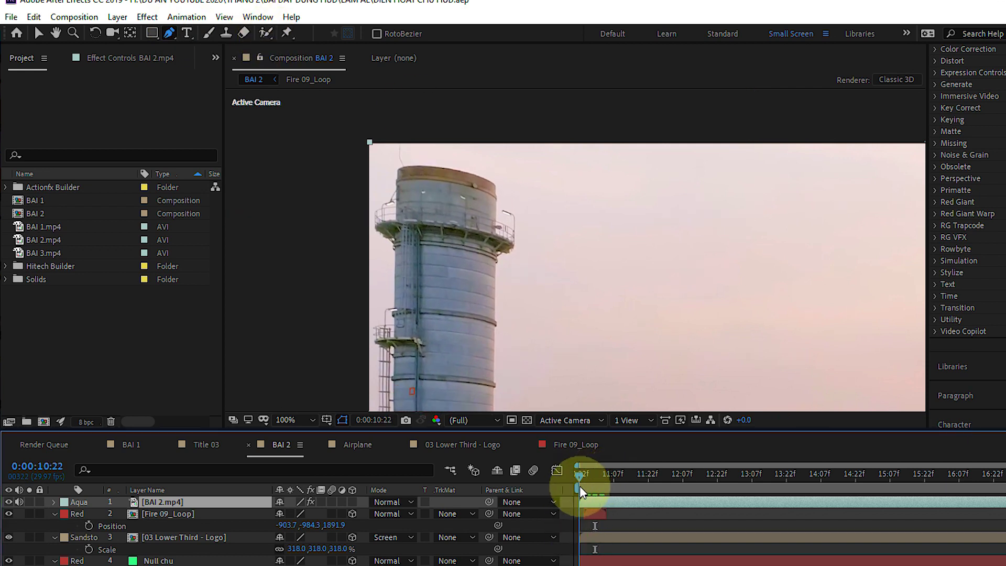
left_click(265, 33)
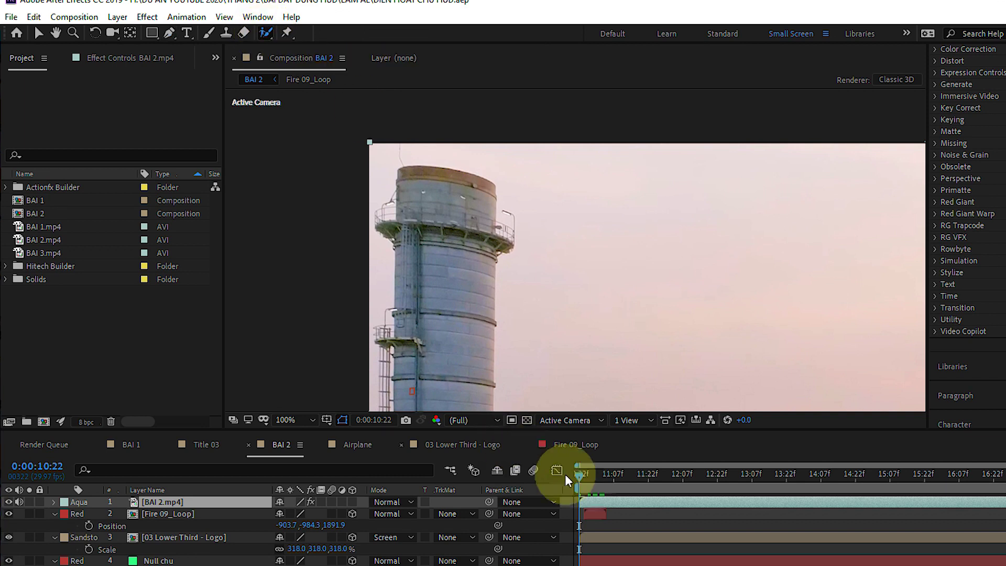
left_click(592, 507)
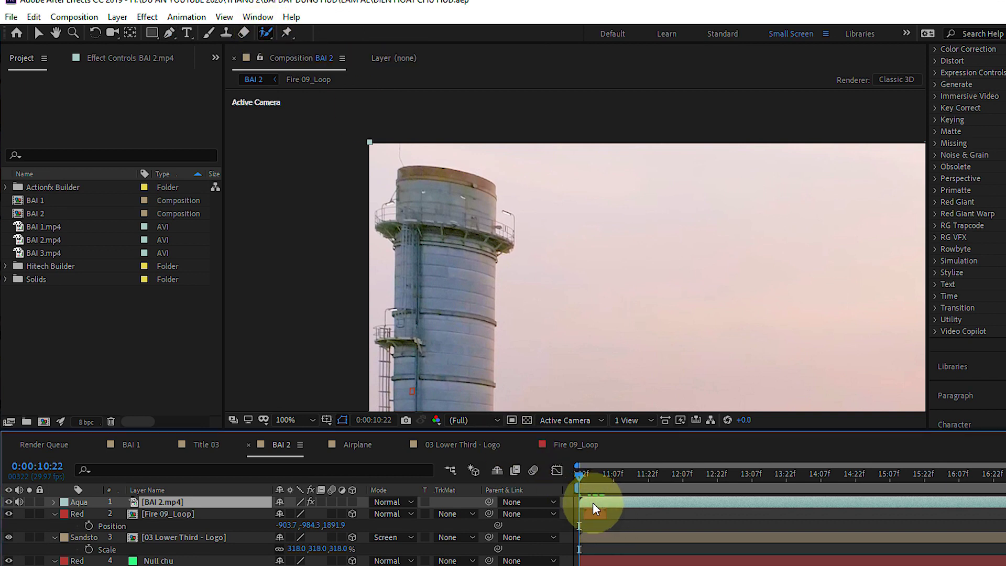
- Open BAI 2.mp4 in the Layer panel, pan to the smokestack, and paint it with Roto Brush
double_click(595, 507)
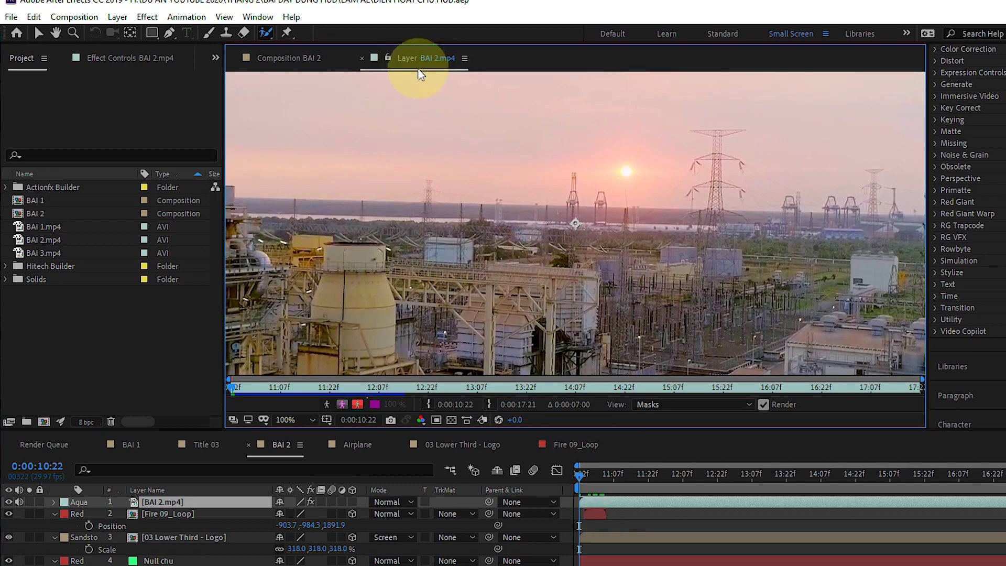
mouse_move(388, 195)
left_mouse_down()
mouse_move(592, 294)
mouse_move(402, 306)
left_mouse_up()
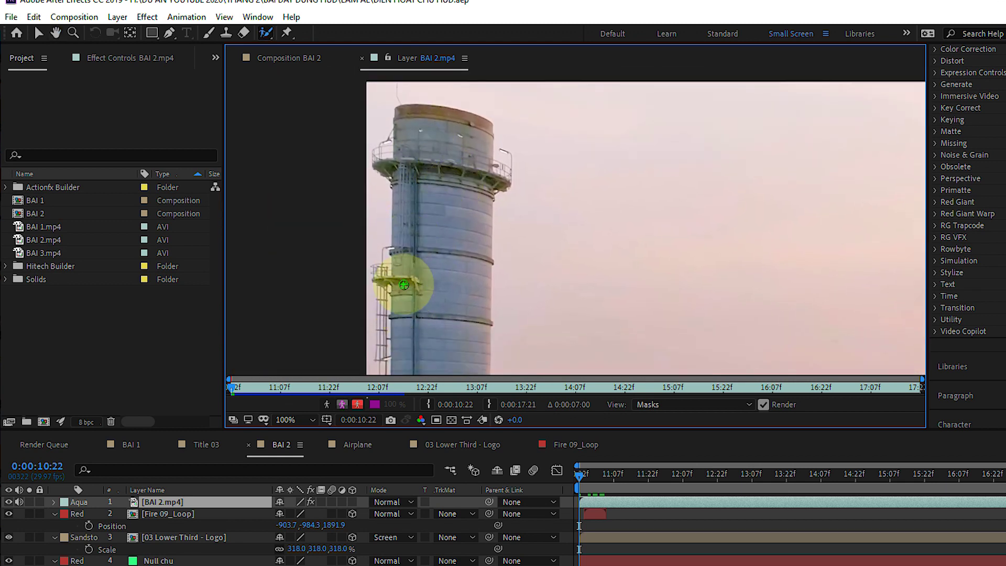
mouse_move(401, 278)
left_mouse_down()
mouse_move(402, 117)
mouse_move(484, 119)
mouse_move(428, 283)
mouse_move(408, 280)
left_mouse_up()
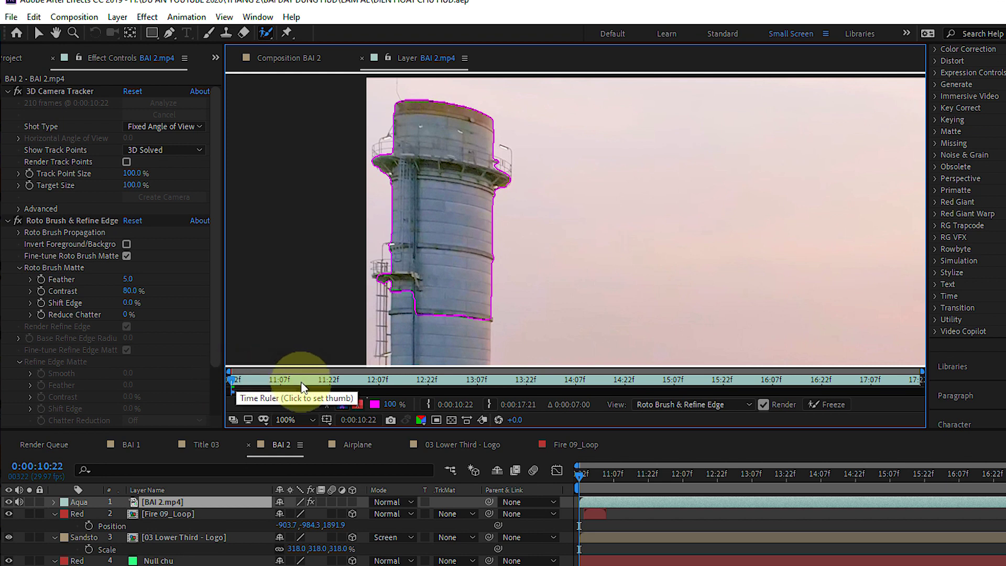
- Propagate the smokestack roto outline through 12:14, adding a correction stroke at 11:09
left_click(300, 380)
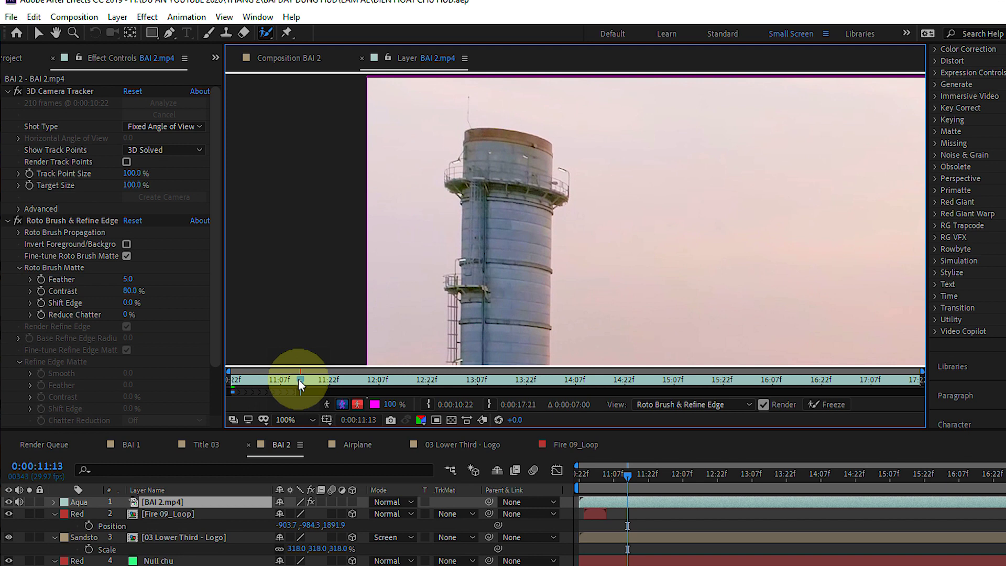
left_click(286, 382)
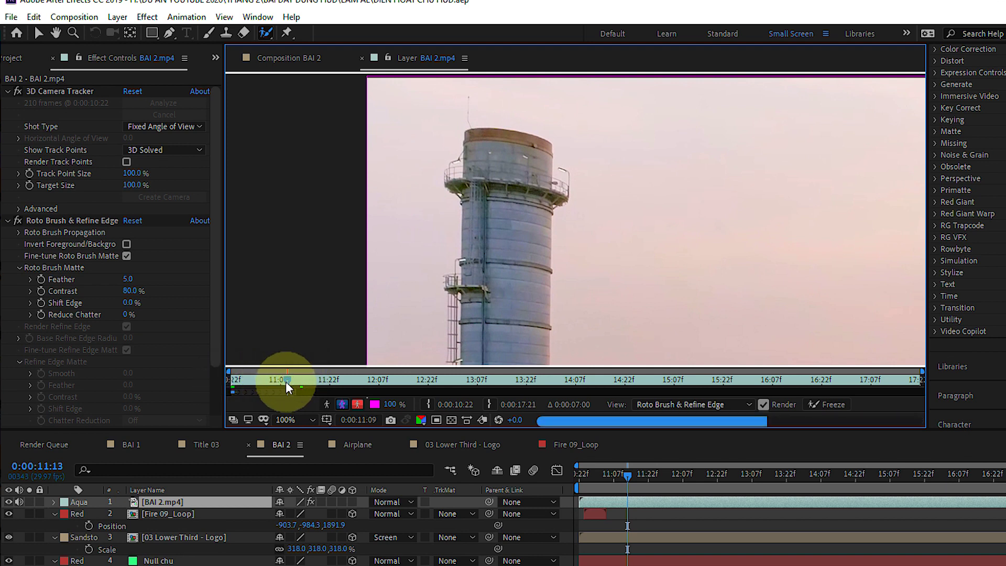
left_click(285, 381)
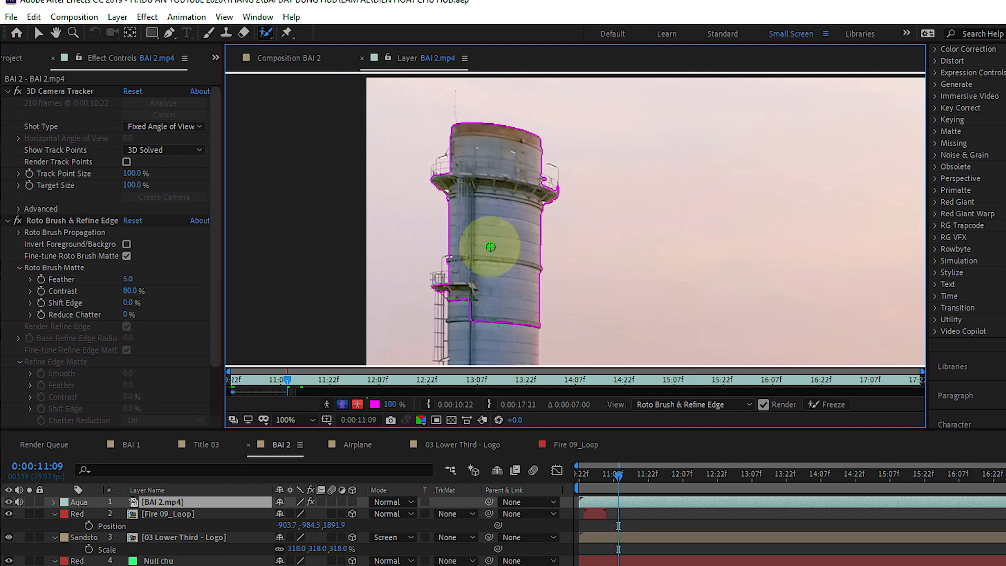
left_click_drag(494, 242, 489, 175)
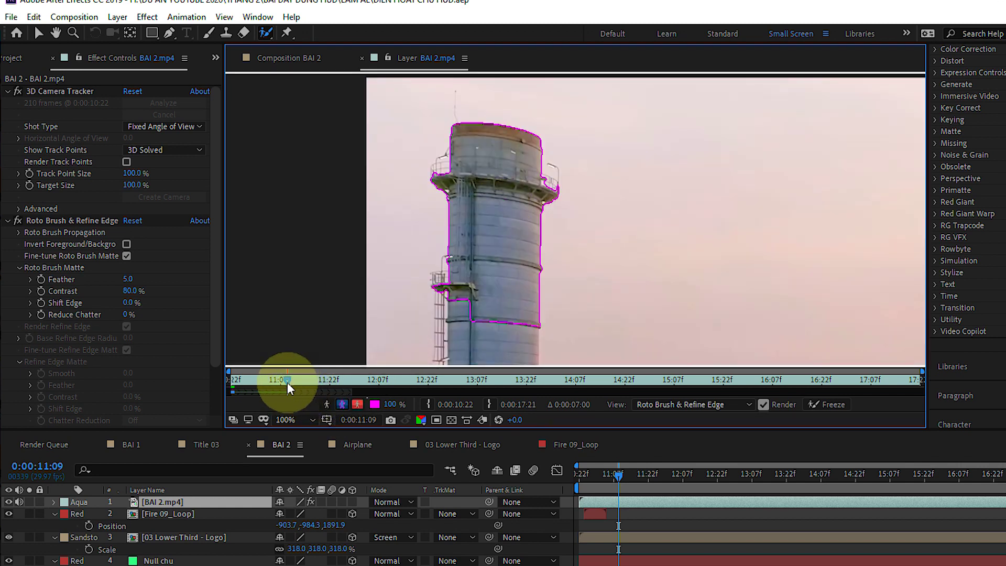
left_click(346, 382)
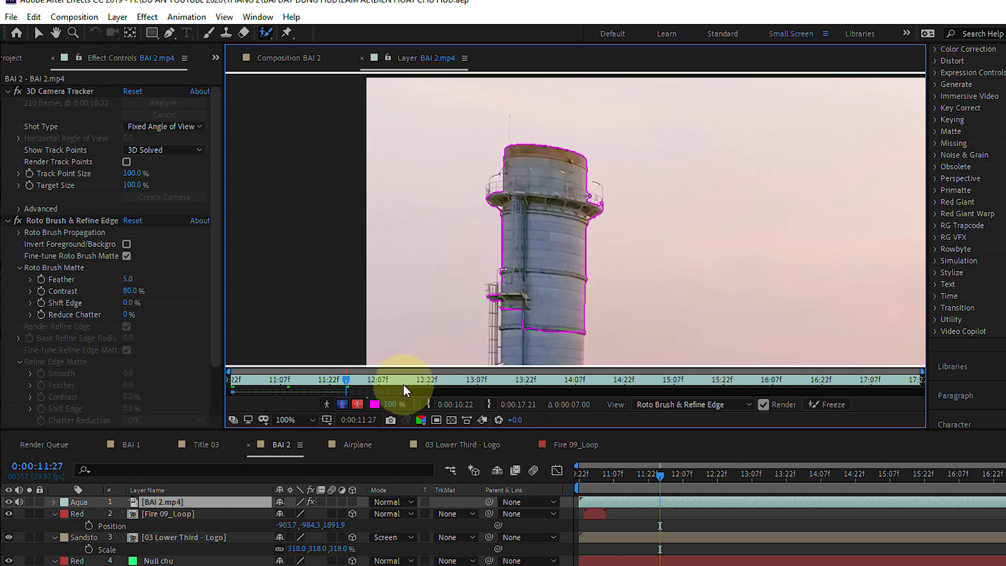
left_click(403, 385)
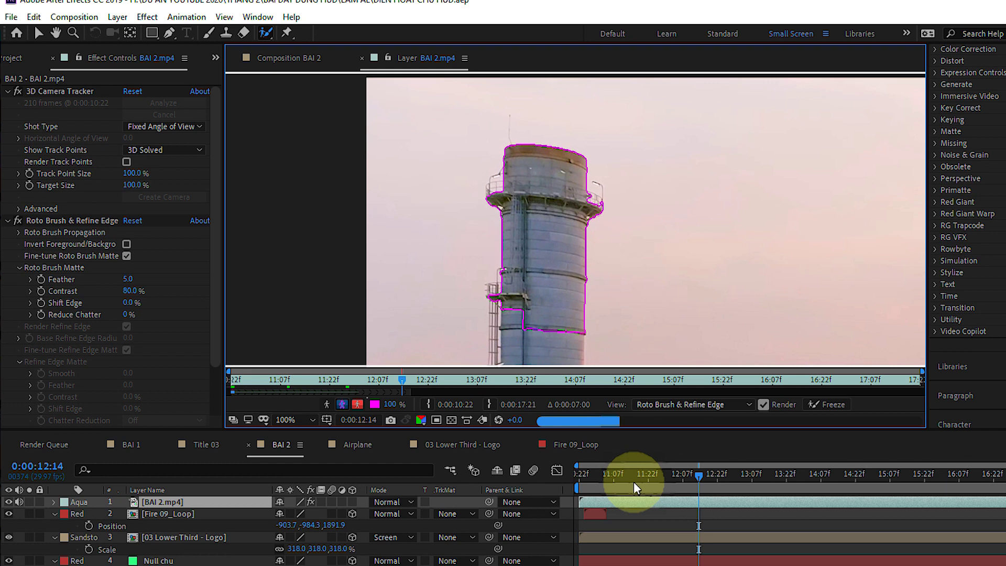
left_click(586, 486)
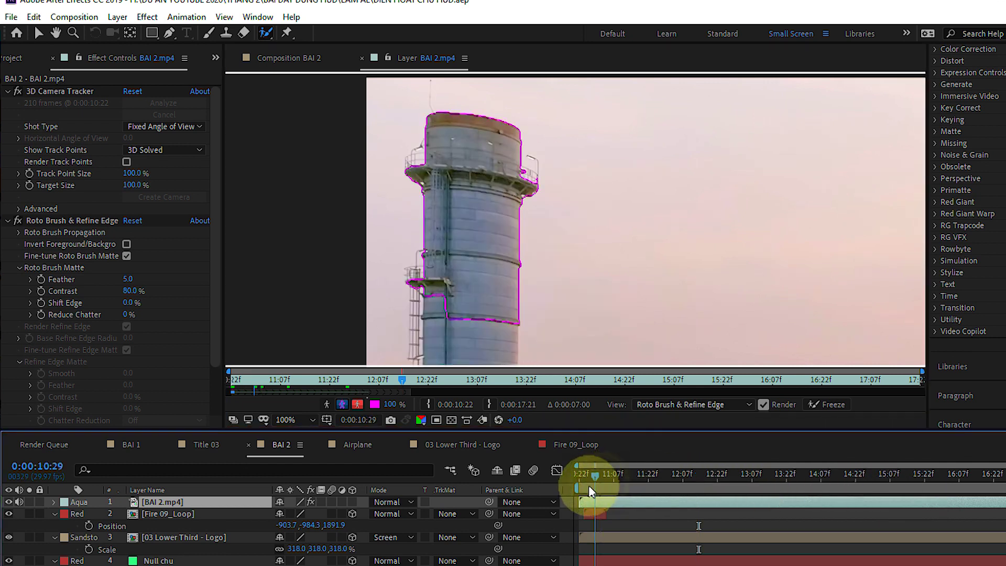
- Solo the footage layer over the transparency grid to check the smokestack cutout
left_click(286, 58)
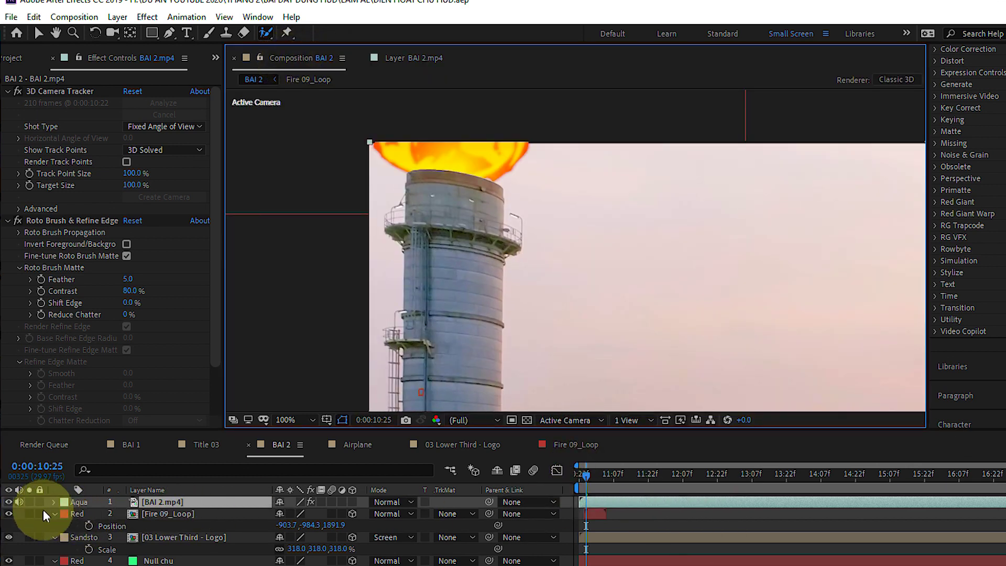
left_click(29, 502)
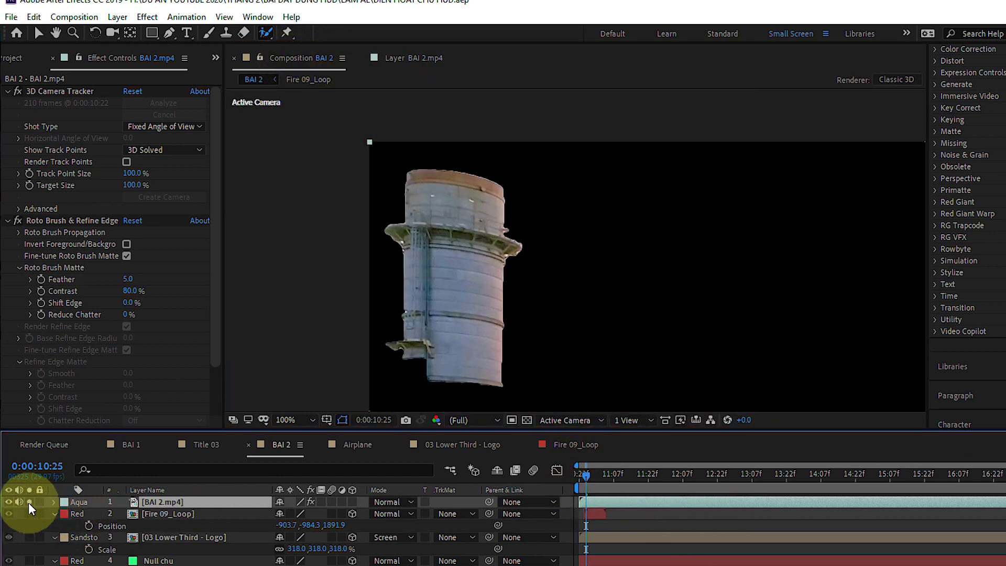
left_click(525, 420)
mouse_move(610, 473)
left_mouse_down()
mouse_move(579, 477)
mouse_move(610, 477)
mouse_move(593, 483)
mouse_move(601, 483)
left_mouse_up()
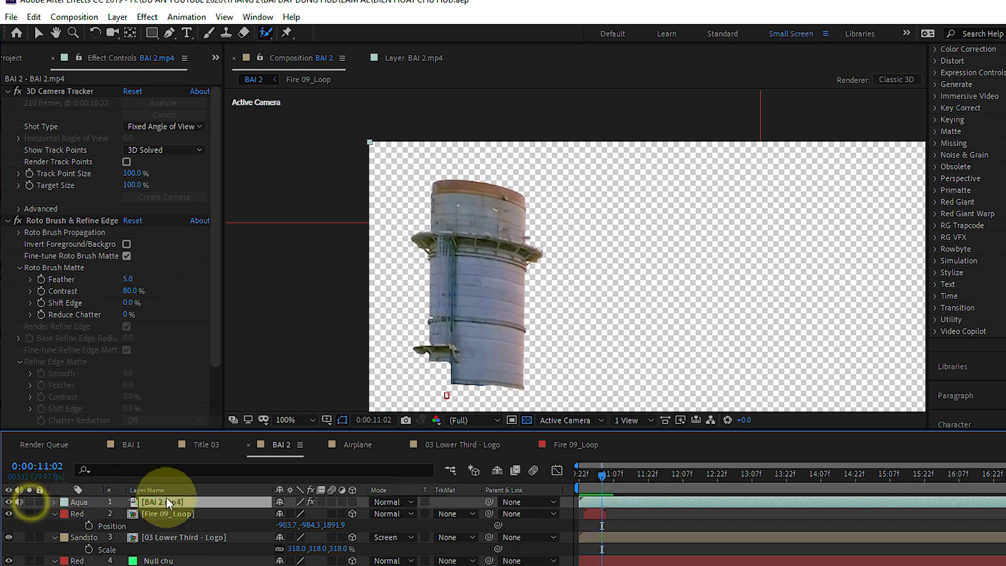
left_click_drag(577, 479, 593, 485)
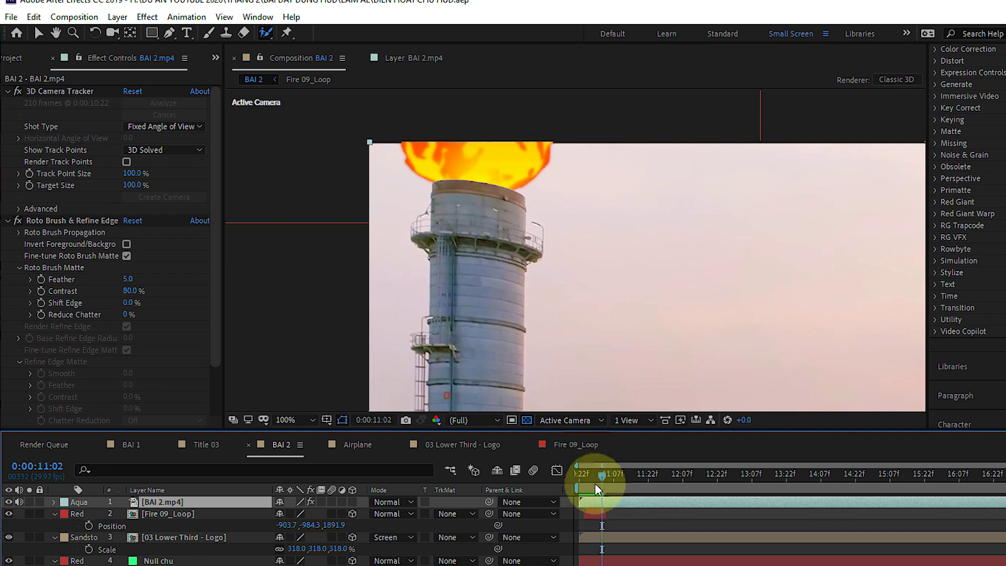
left_click_drag(593, 485, 601, 483)
- Select Fire 09_Loop and scrub to 11:00 to preview the flame atop the tower
scroll(549, 329, "down", 2)
scroll(584, 363, "down", 2)
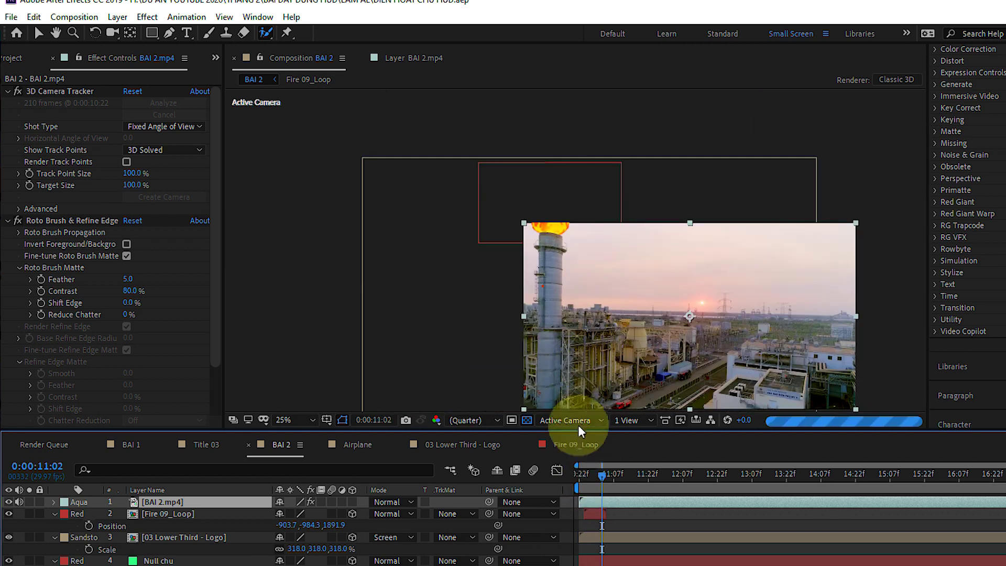
left_click(594, 514)
left_click(578, 481)
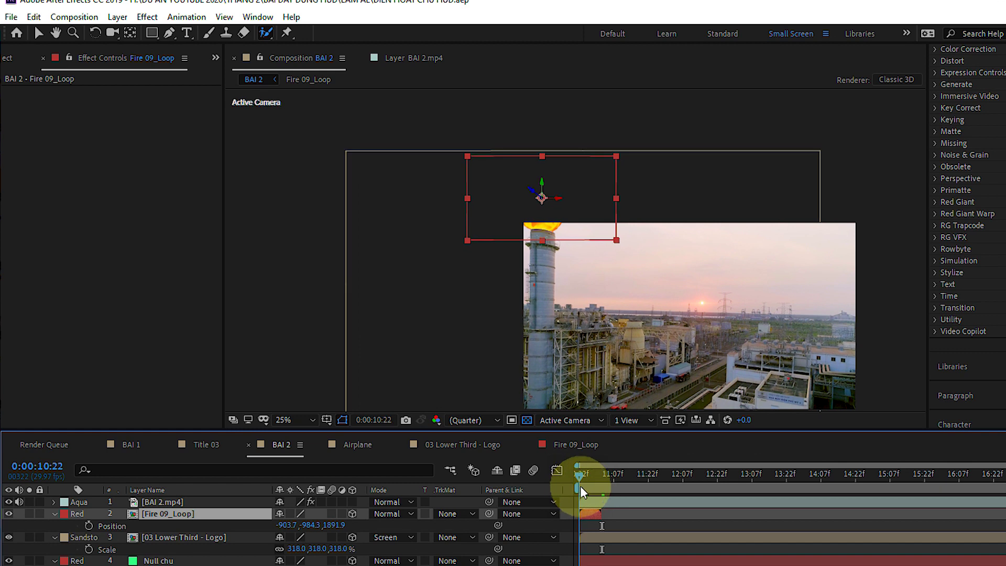
left_click_drag(579, 486, 596, 486)
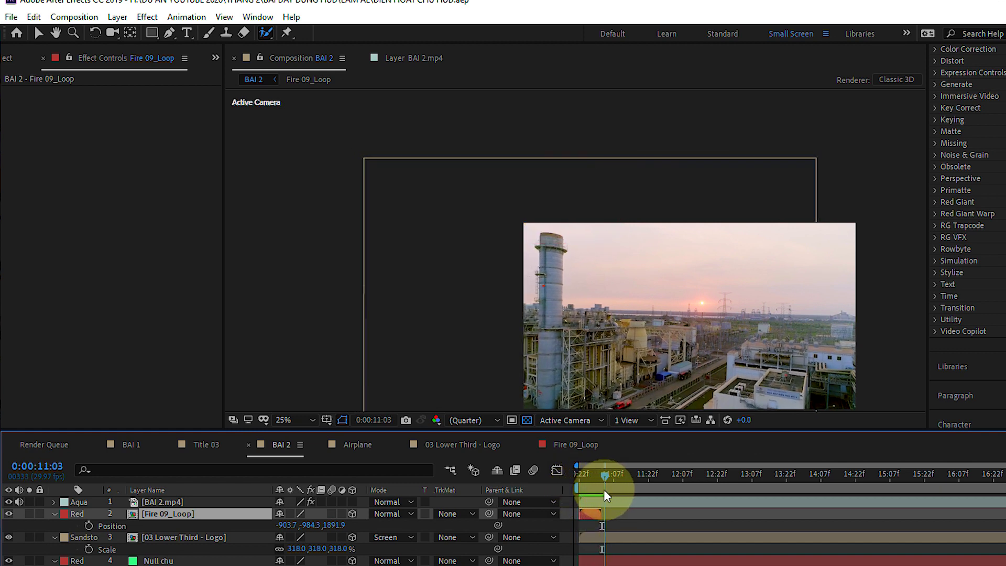
left_click_drag(602, 488, 597, 490)
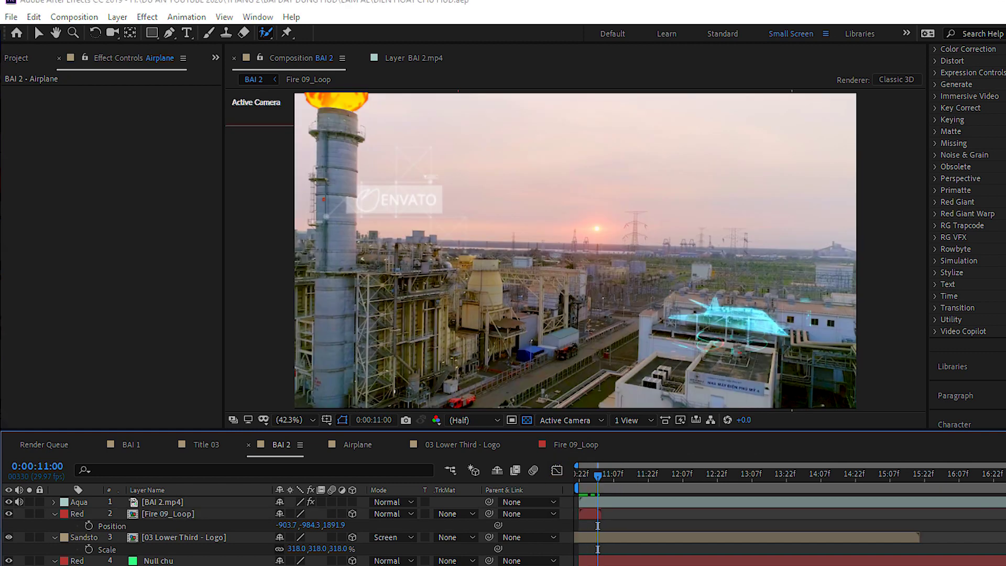
- Open Motion Factory on Hitech Builder's Infographics presets and browse the element grid
left_click_drag(326, 89, 315, 96)
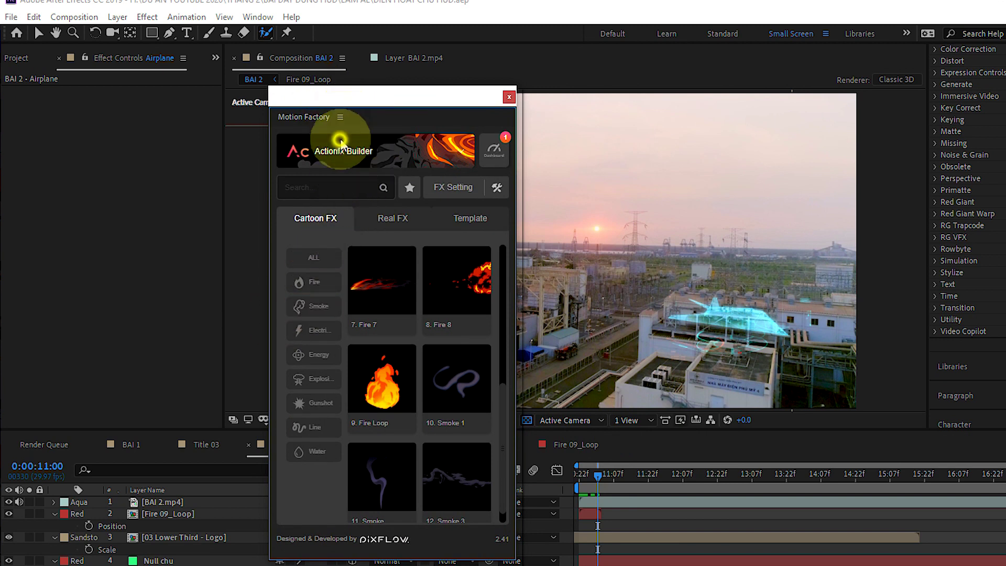
left_click(341, 150)
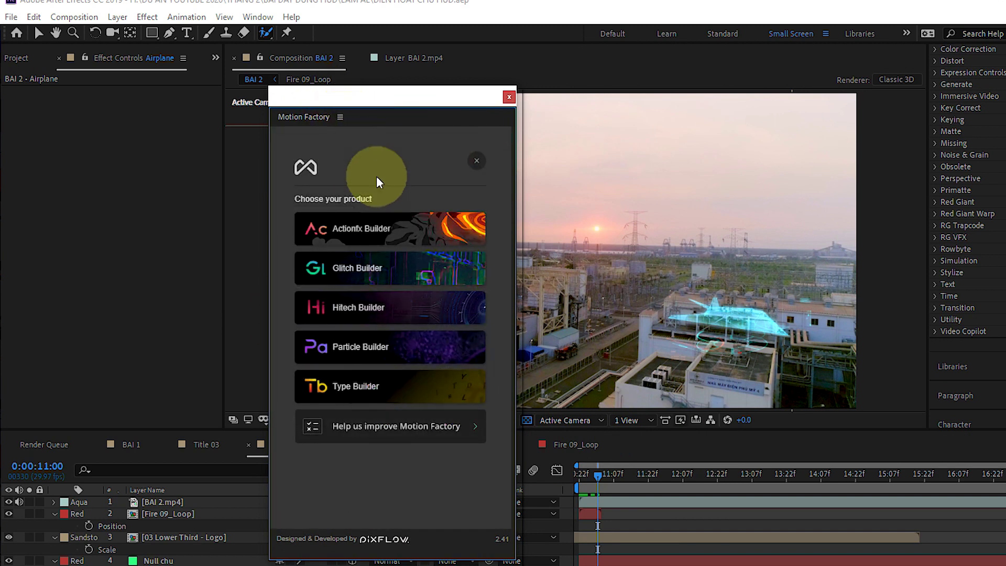
left_click(340, 309)
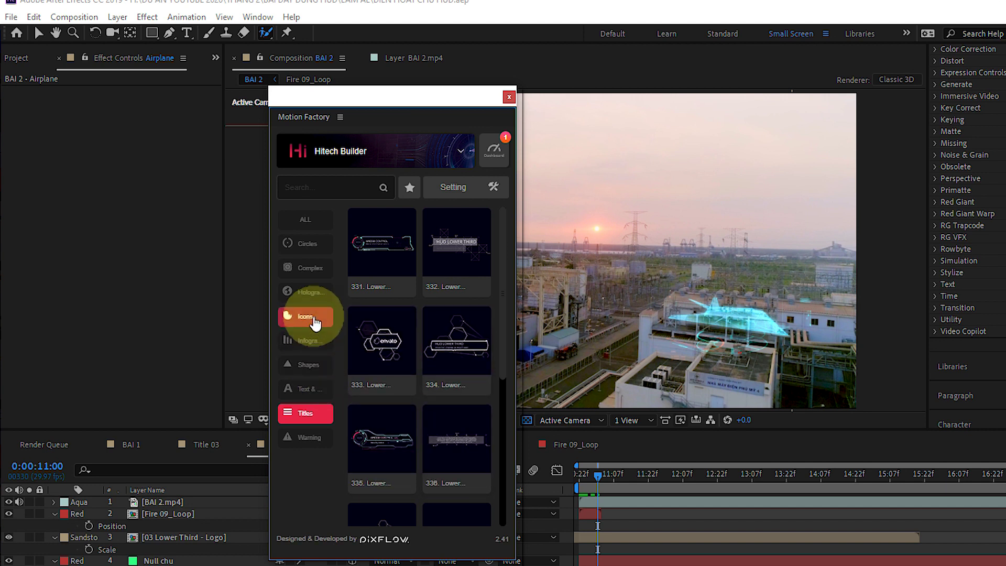
left_click(312, 342)
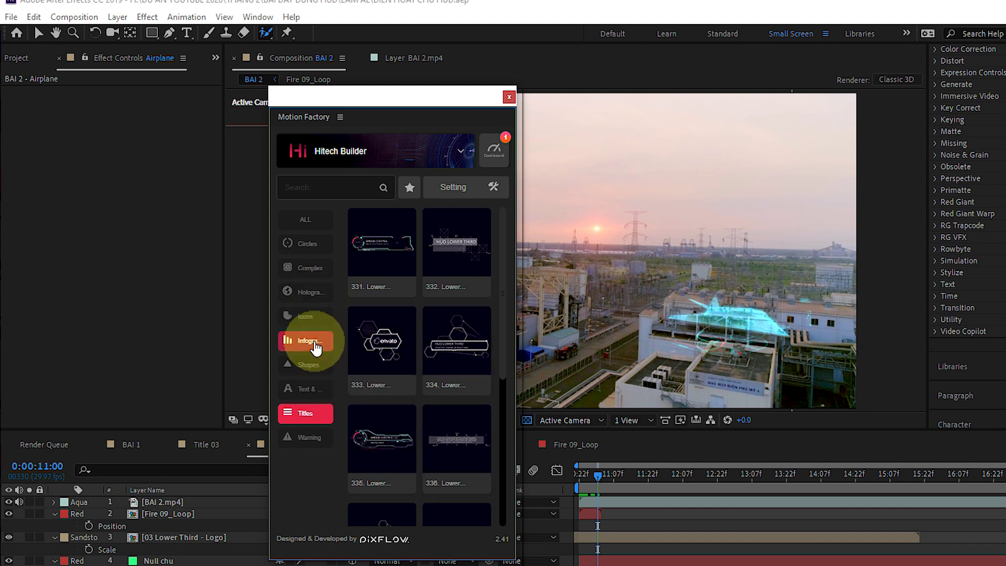
scroll(415, 359, "down", 5)
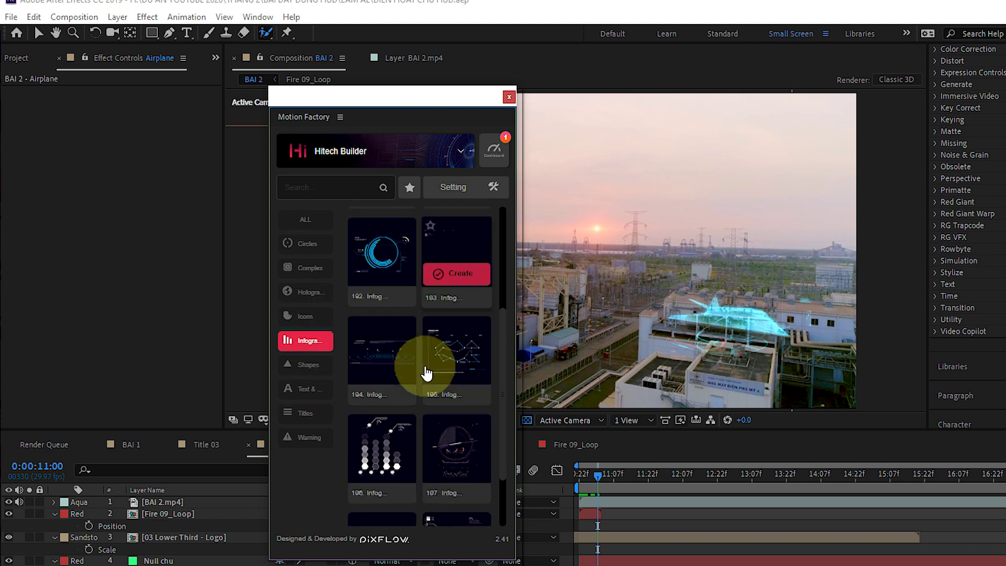
scroll(428, 408, "down", 3)
scroll(429, 403, "down", 3)
scroll(432, 400, "down", 3)
scroll(435, 399, "down", 3)
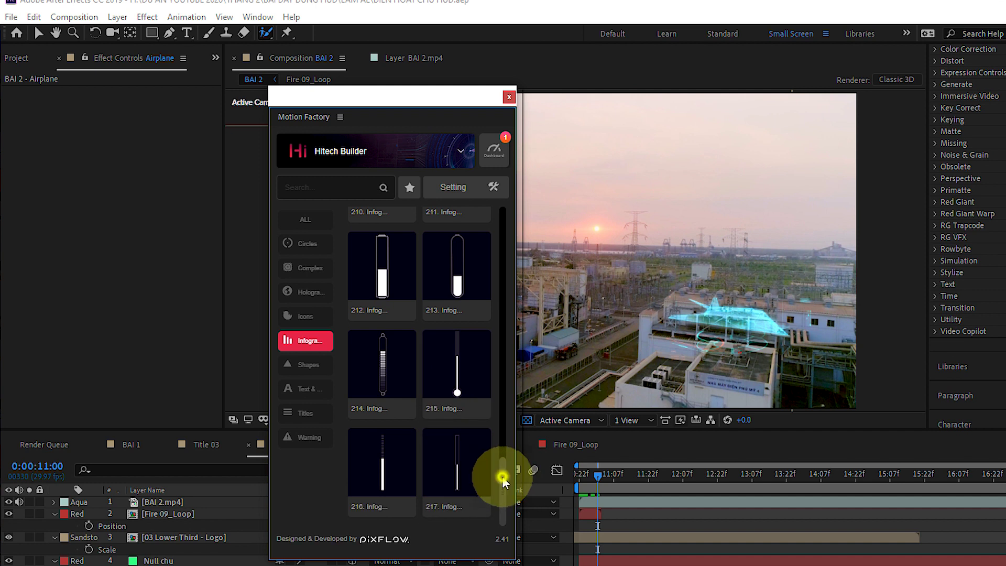
scroll(508, 434, "up", 2)
scroll(510, 427, "up", 2)
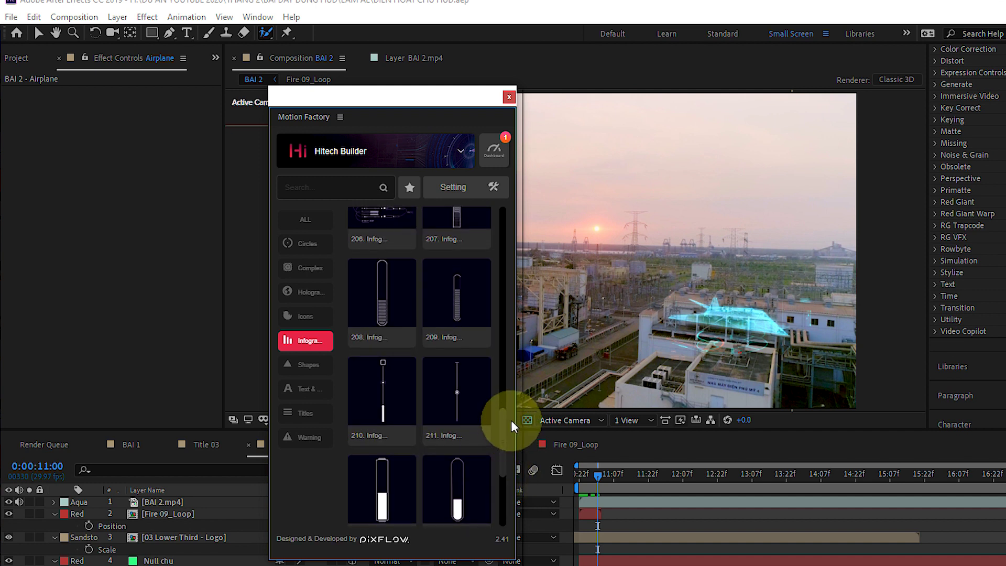
- Move the Motion Factory panel off the composition to the right edge of the screen
left_click_drag(364, 96, 151, 62)
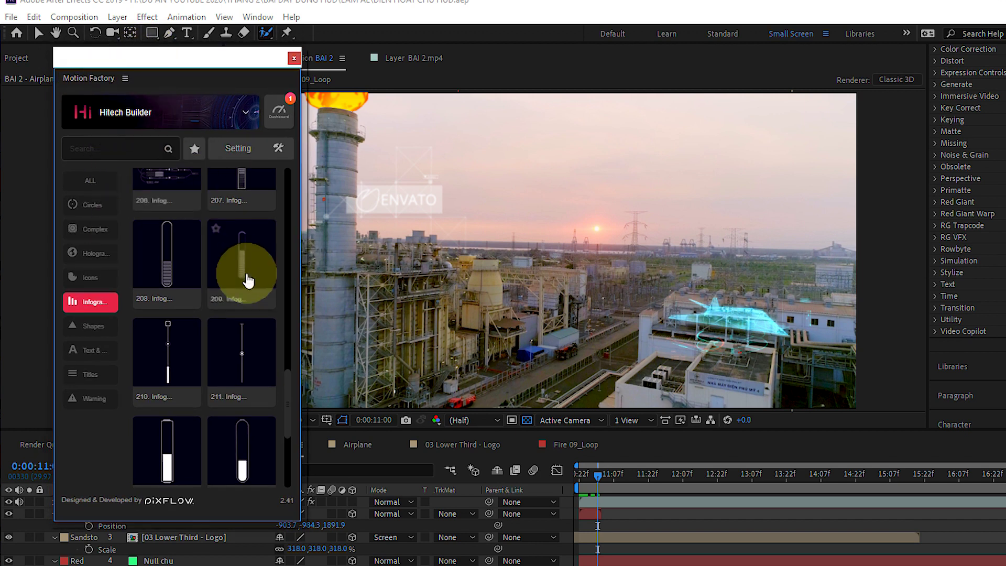
left_click_drag(291, 426, 285, 203)
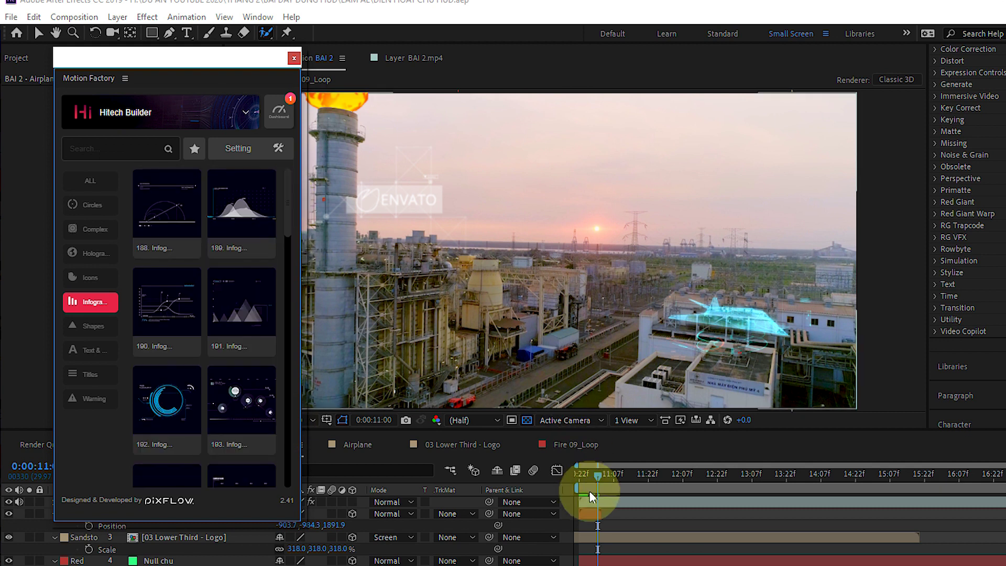
mouse_move(242, 58)
left_mouse_down()
mouse_move(778, 7)
mouse_move(1003, 16)
left_mouse_up()
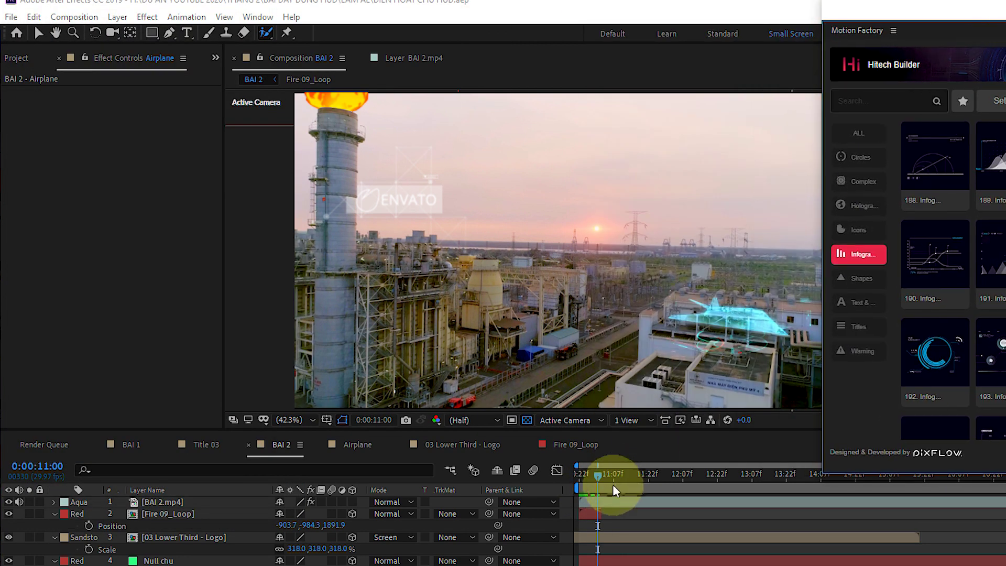
left_click(588, 469)
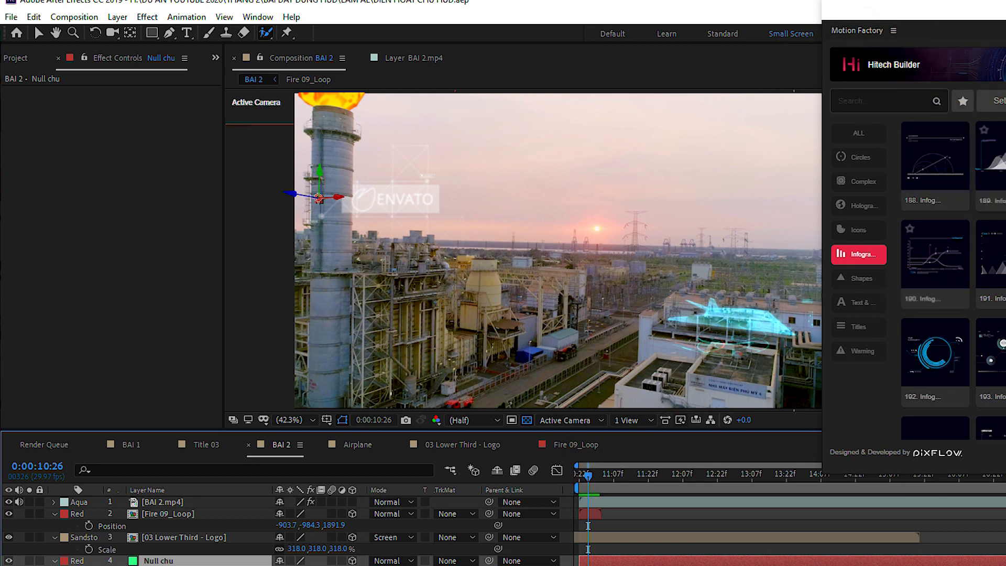
left_click(585, 481)
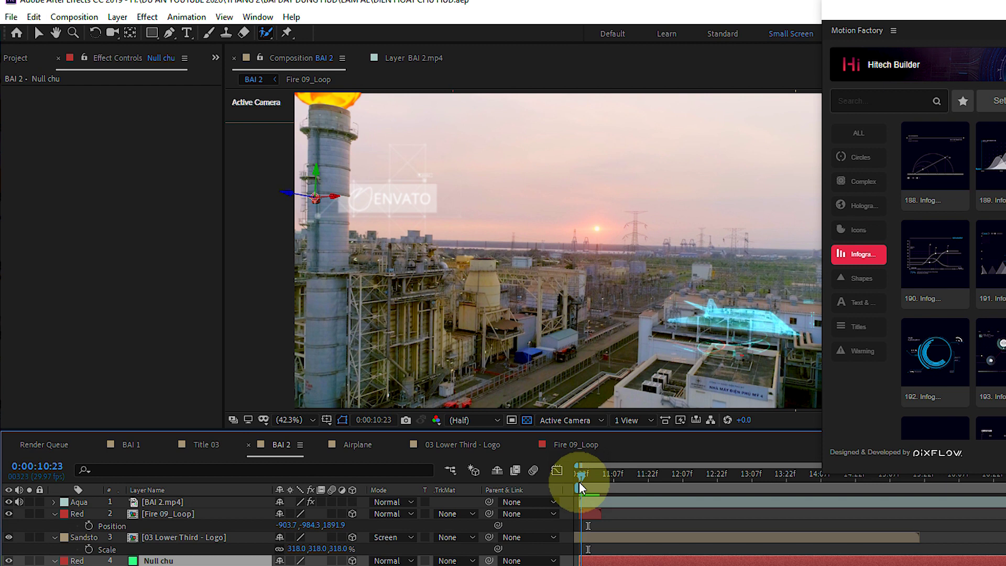
mouse_move(586, 485)
left_mouse_down()
mouse_move(595, 475)
mouse_move(596, 488)
mouse_move(580, 483)
mouse_move(589, 483)
left_mouse_up()
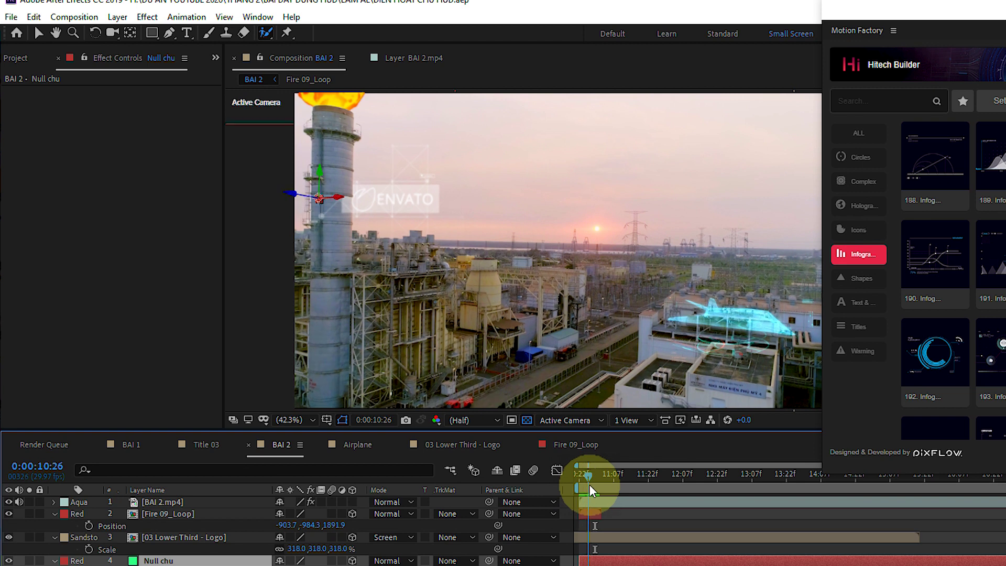